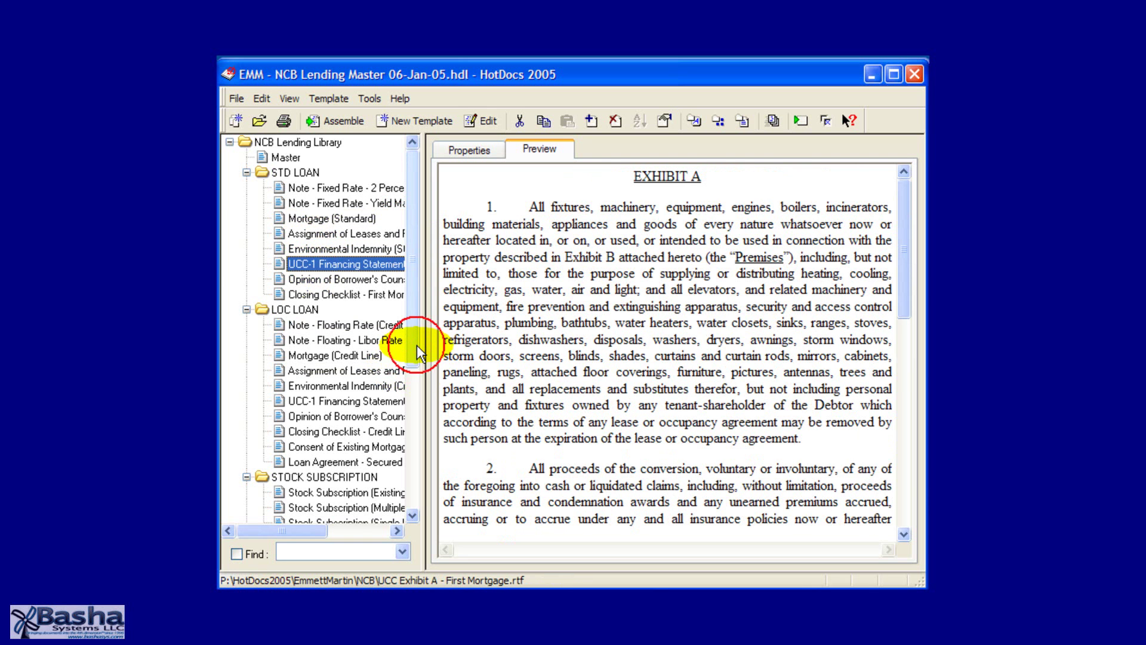
Preview the Cover Page Insert.rtf template in the STANDARD INSERTS folder of the library.
left_click_drag(417, 345, 419, 490)
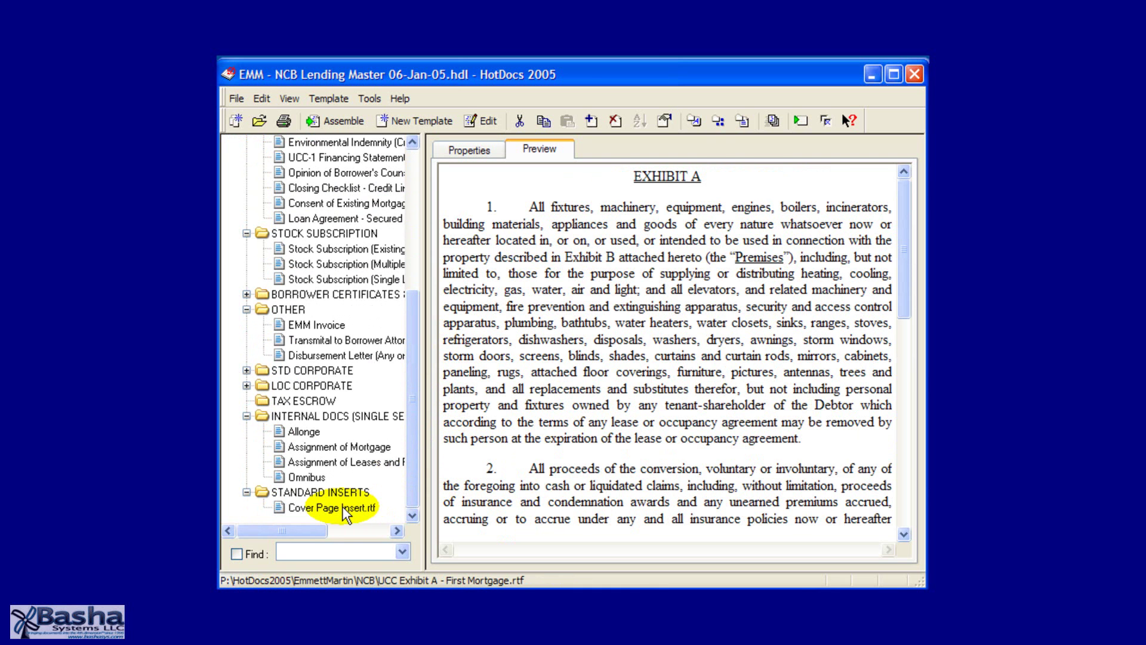
left_click(345, 508)
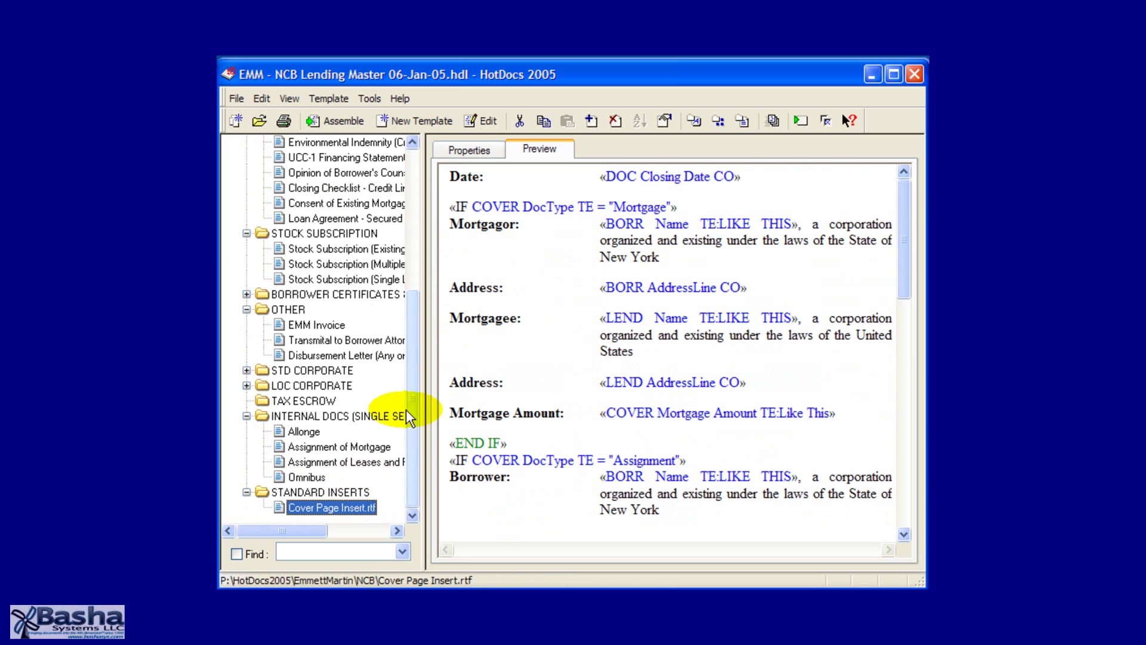
Preview the Master template and examine its conditional document list and the INSERT instructions for each loan document.
left_click_drag(410, 445, 413, 297)
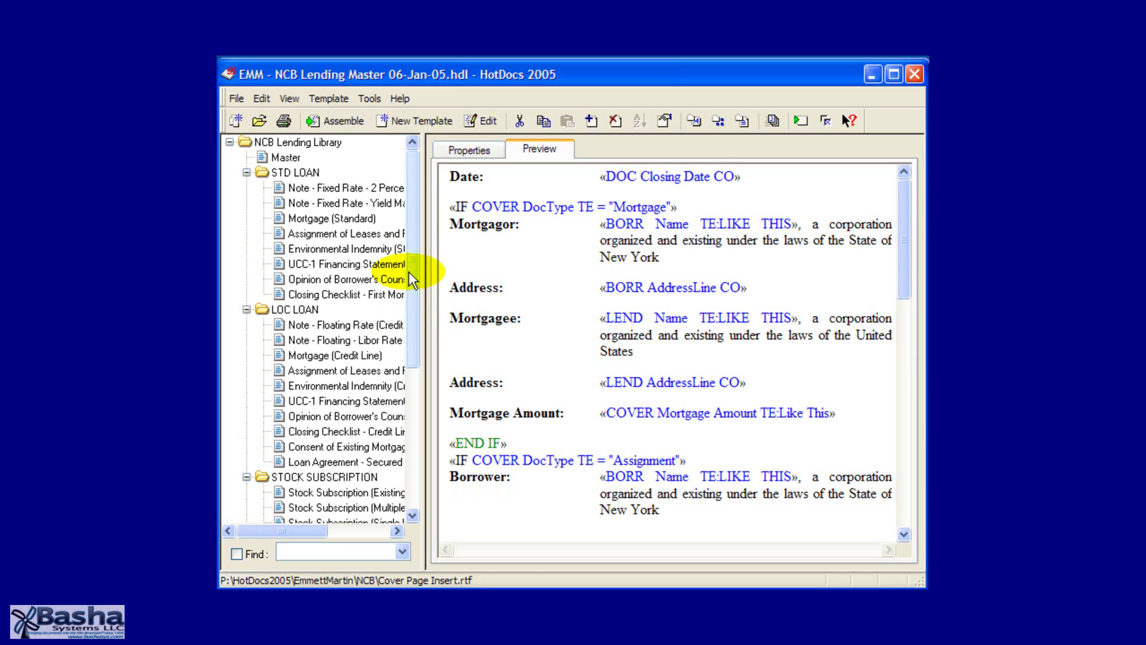
left_click(273, 158)
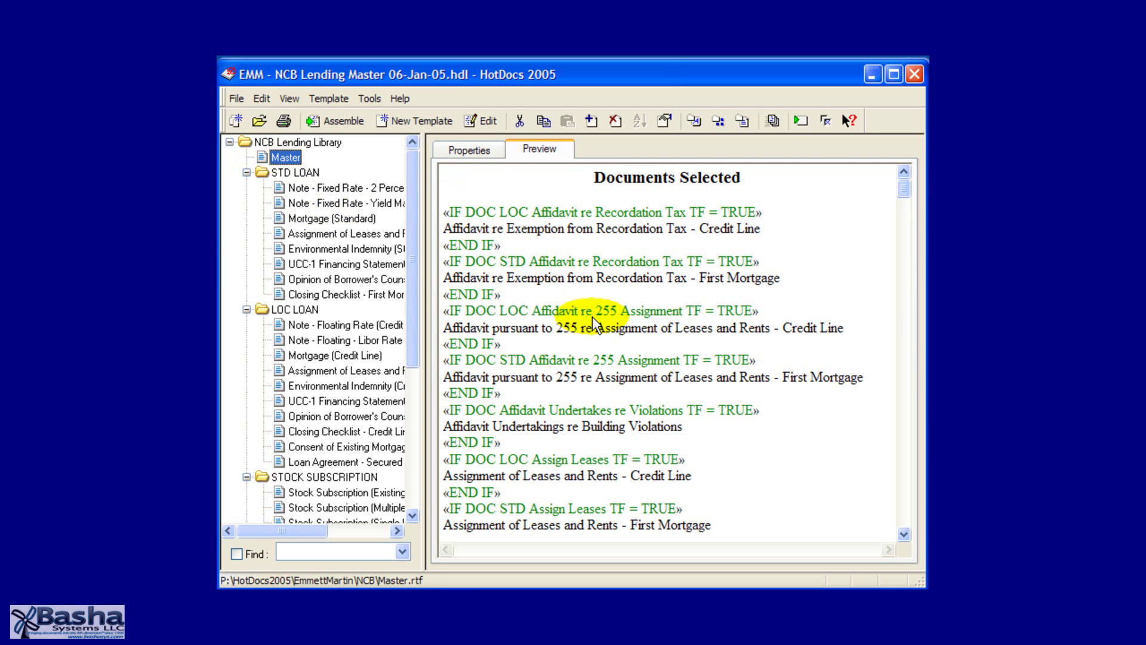
left_click(556, 320)
scroll(555, 325, "down", 20)
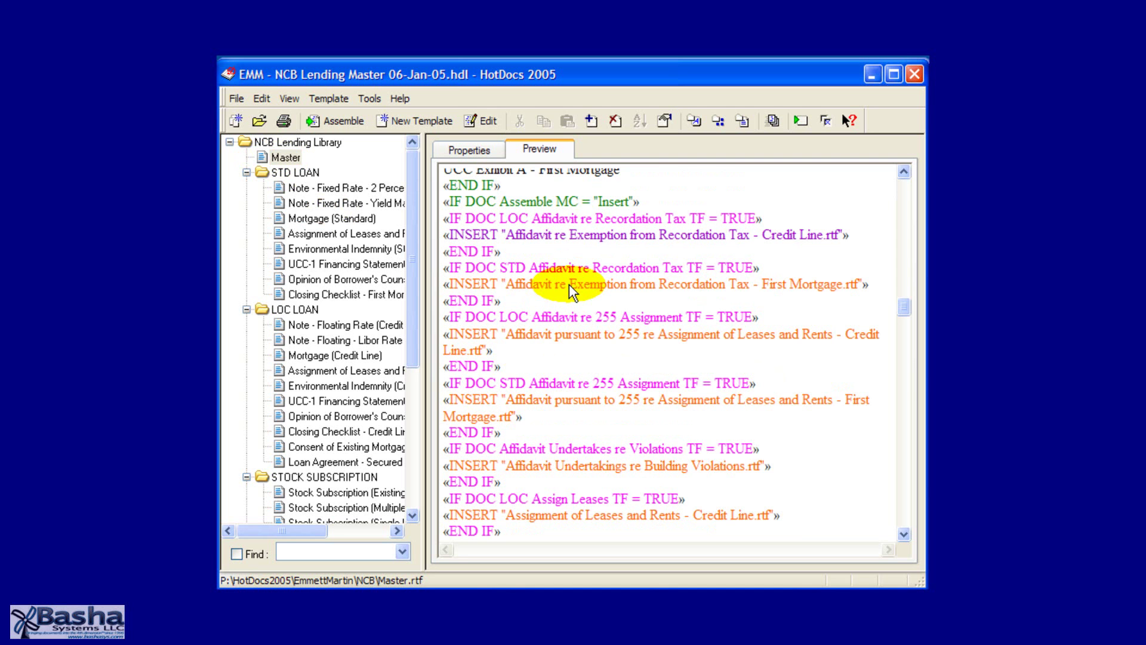
scroll(568, 284, "down", 10)
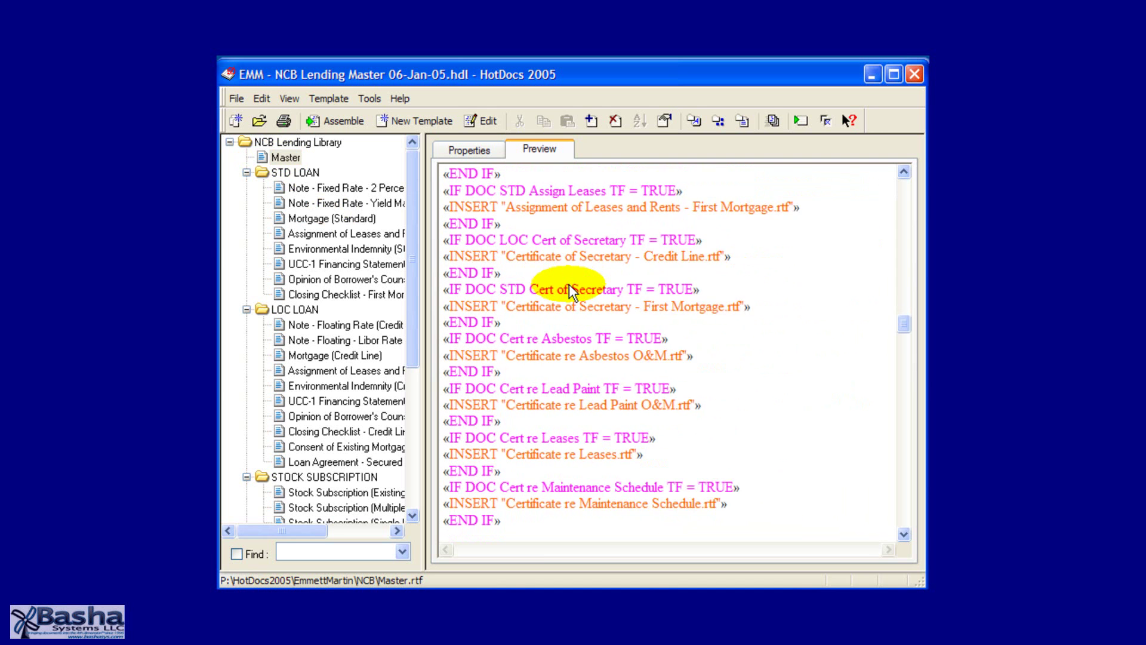
scroll(568, 284, "down", 7)
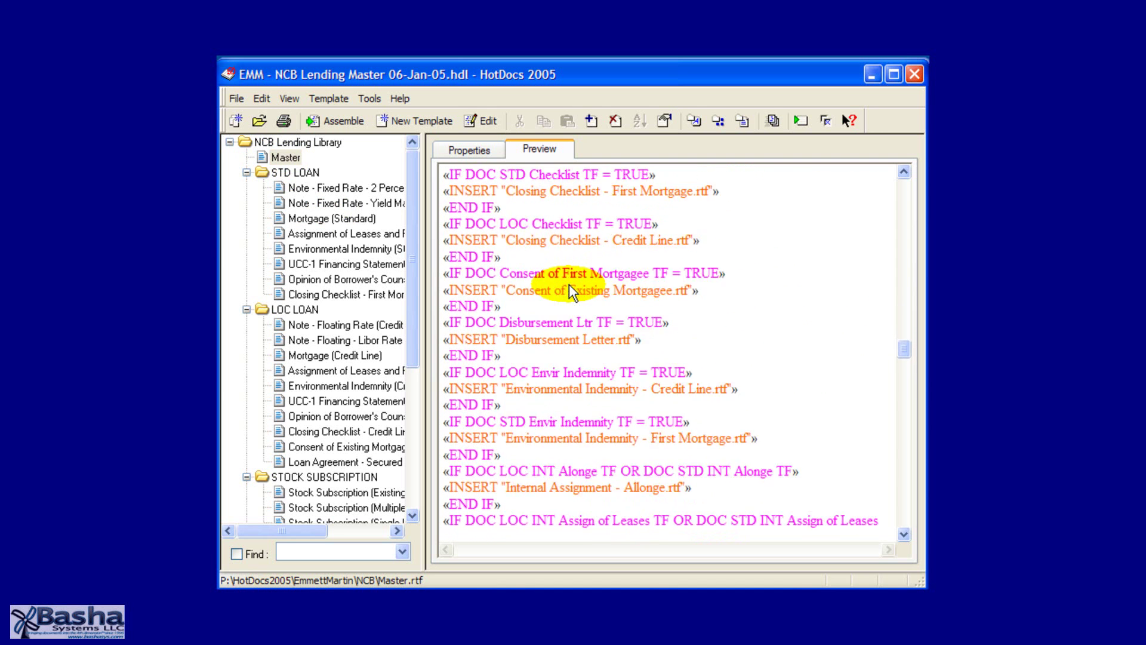
scroll(568, 284, "down", 20)
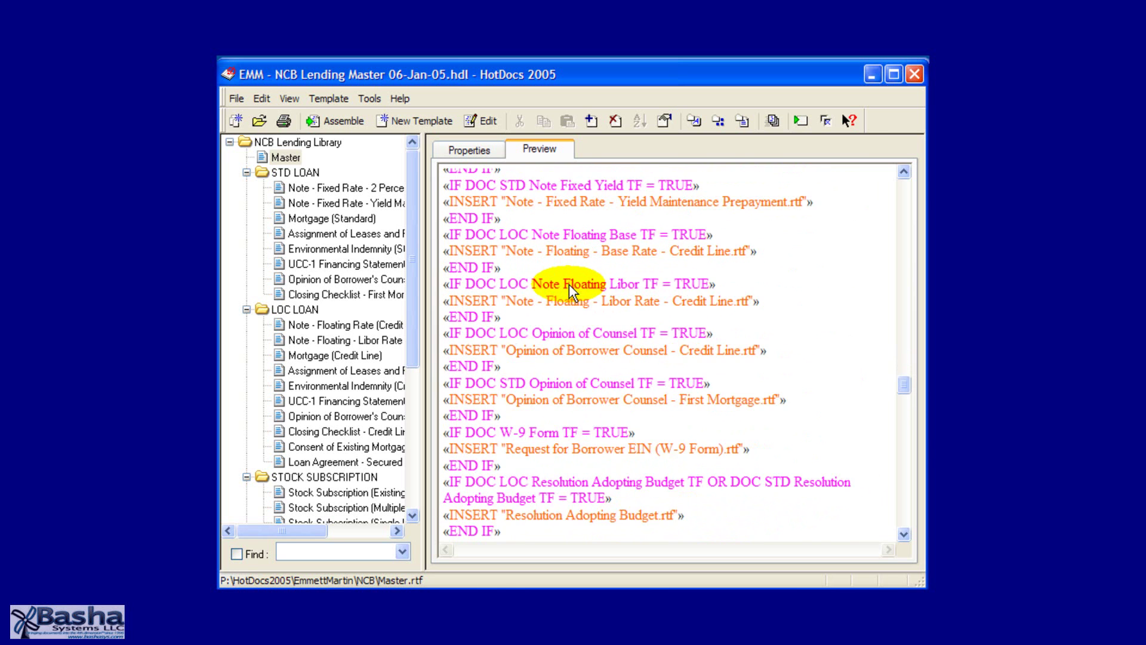
scroll(568, 284, "down", 10)
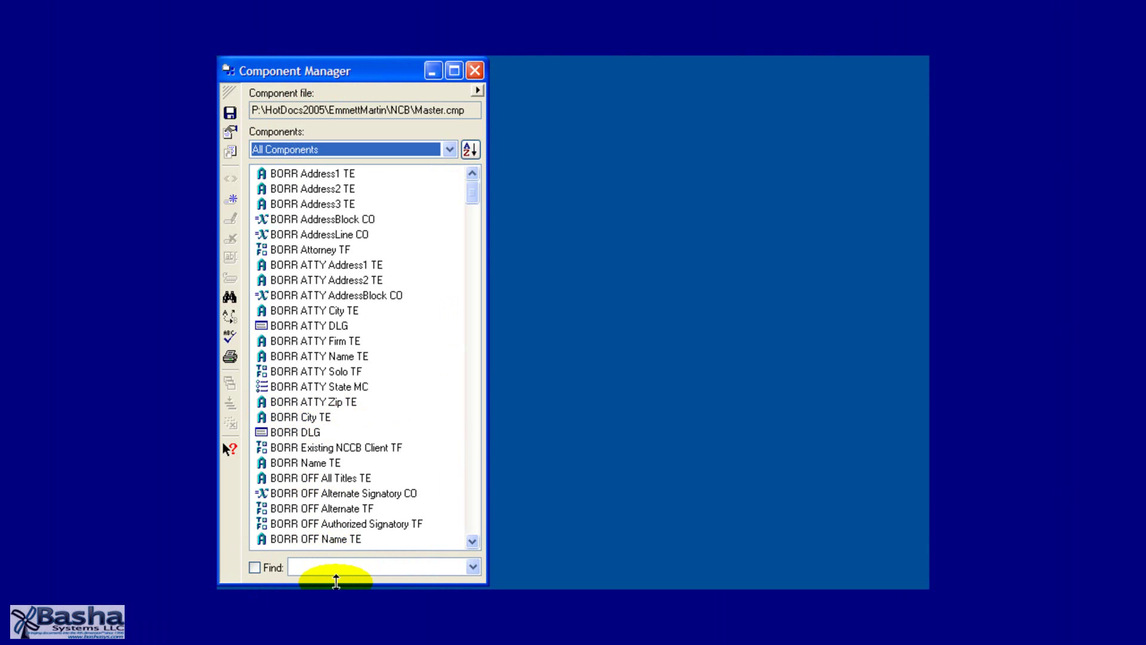
Enlarge the Component Manager slightly and filter its list by All Variables and then by Computation Variables.
left_click_drag(335, 578, 335, 583)
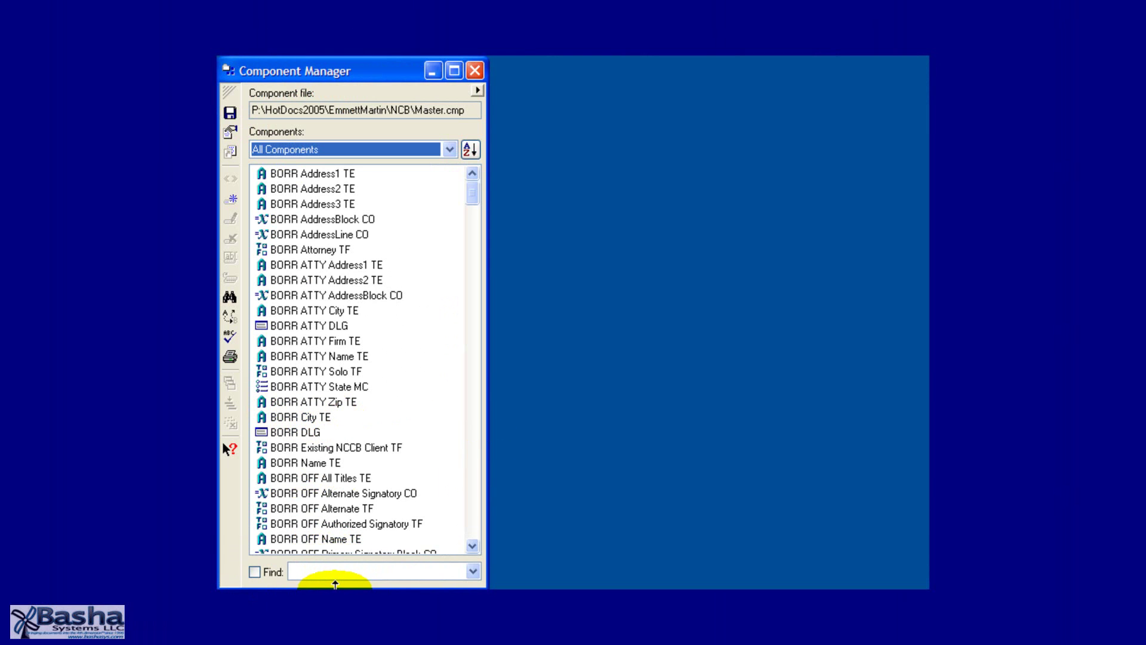
left_click(448, 148)
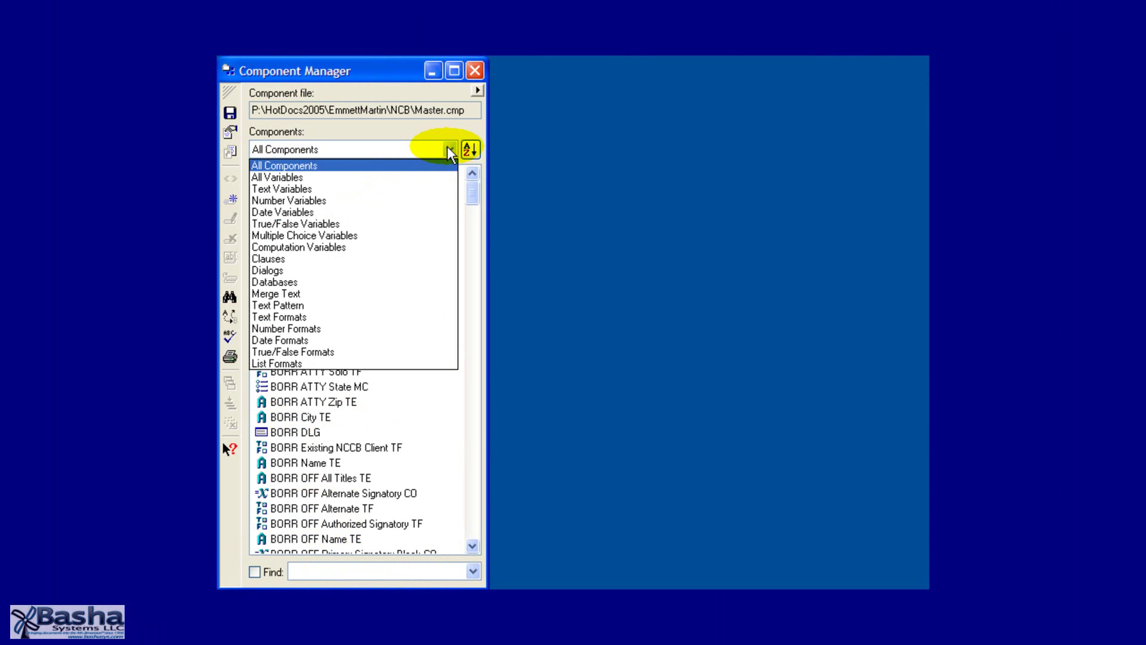
left_click(403, 176)
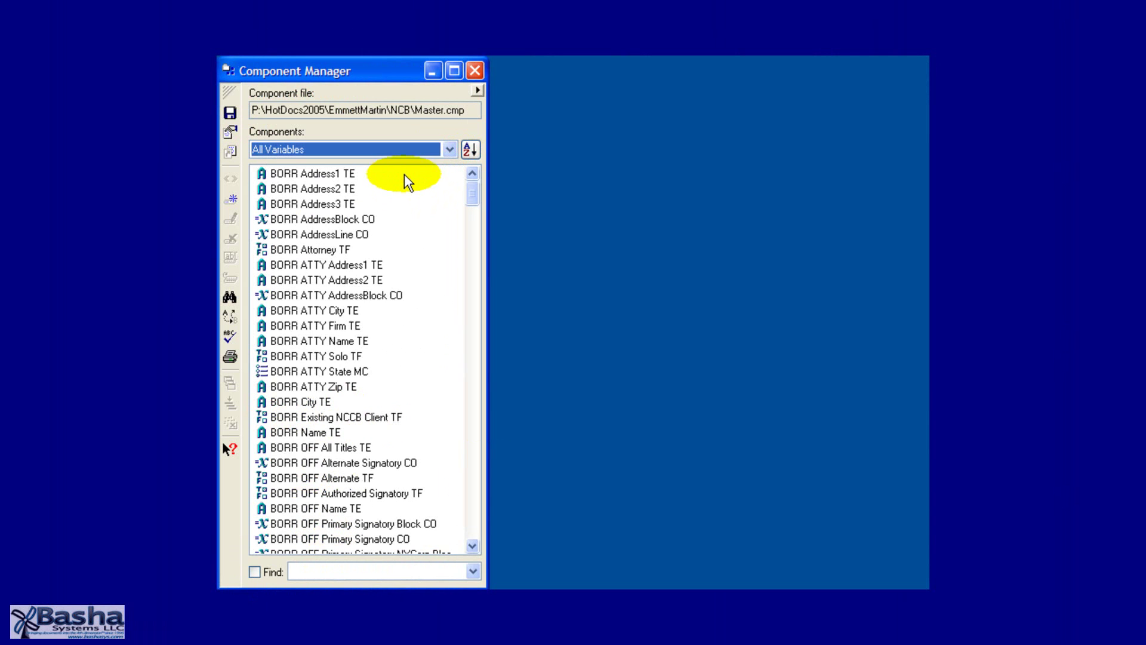
left_click(413, 150)
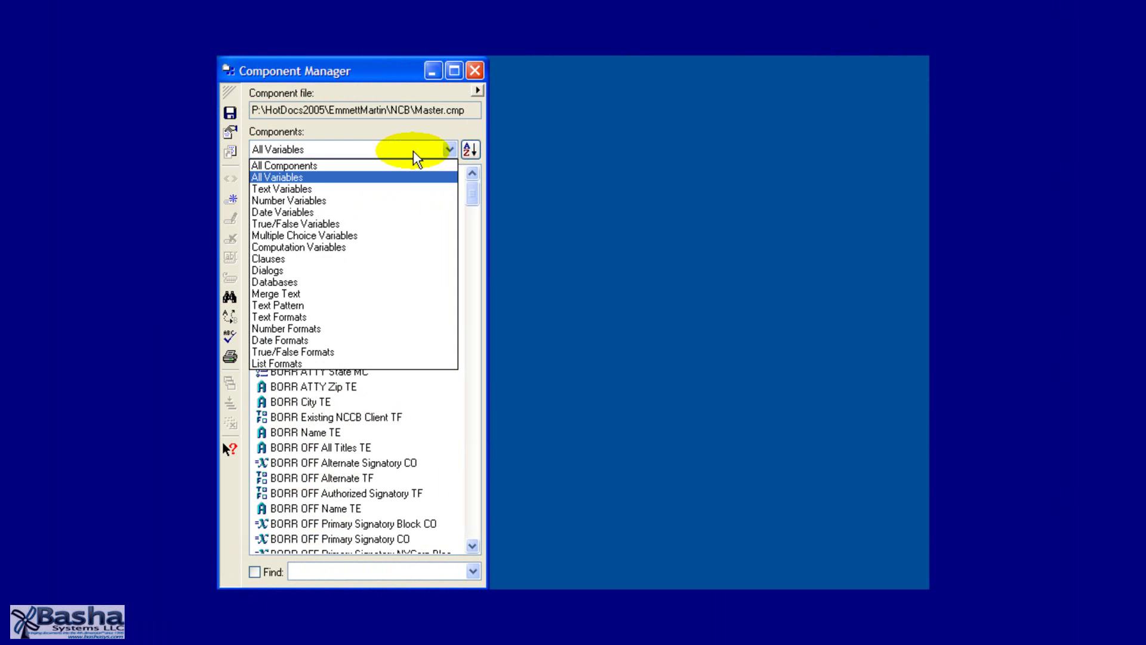
left_click(382, 247)
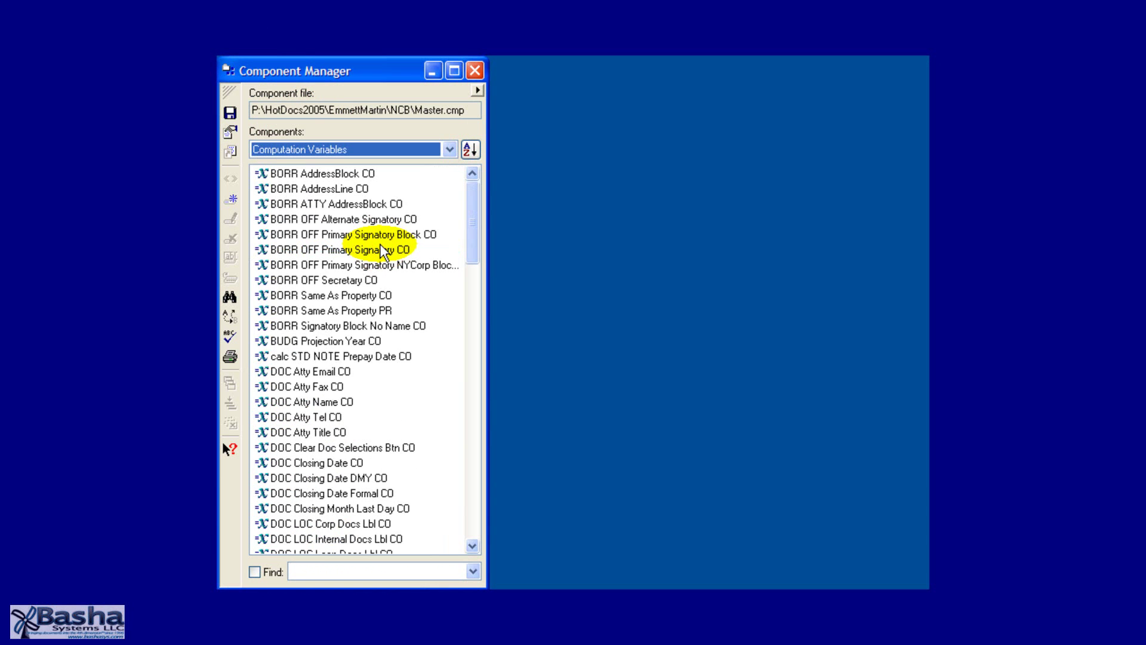
Filter the component list to show the Dialogs and then the Merge Text components.
left_click(443, 147)
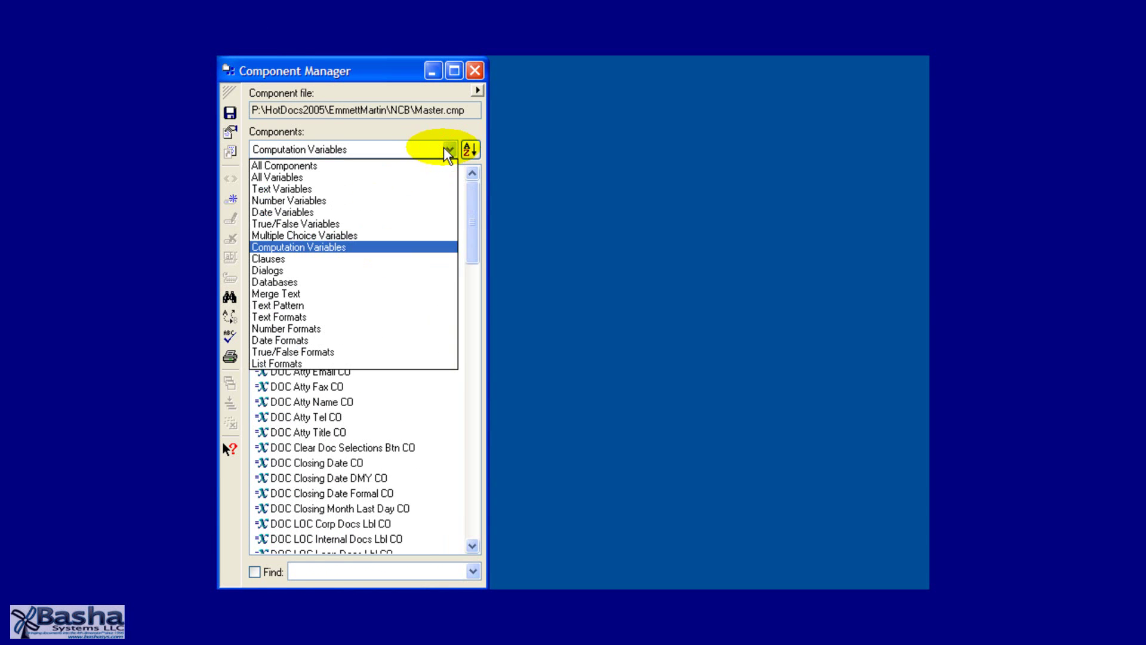
left_click(353, 270)
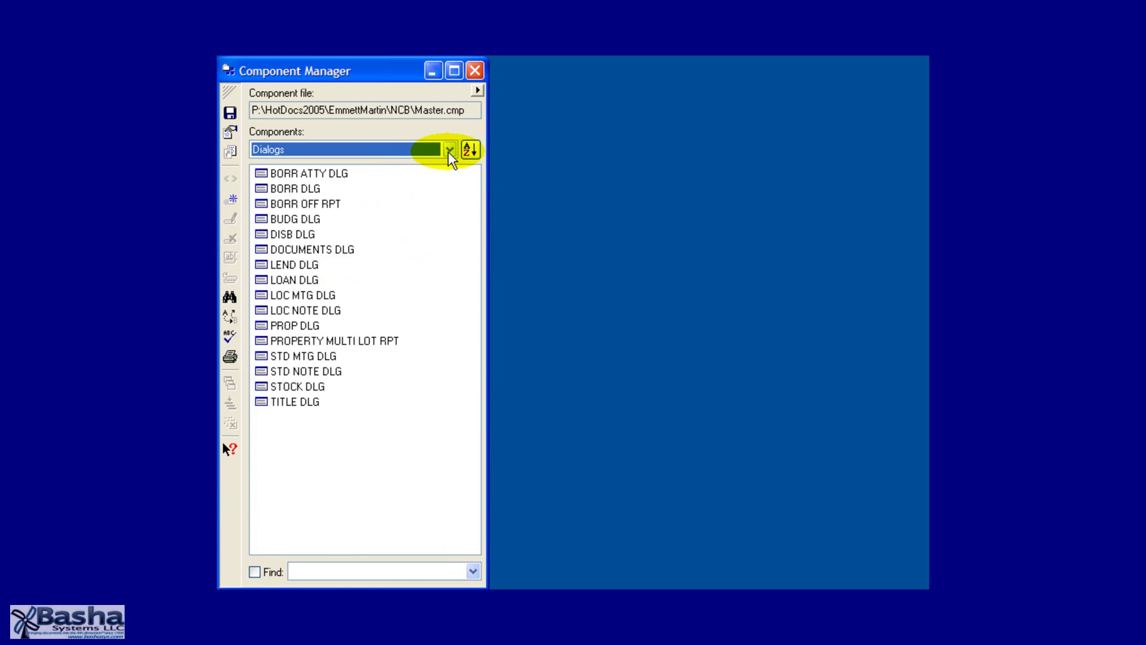
left_click(448, 149)
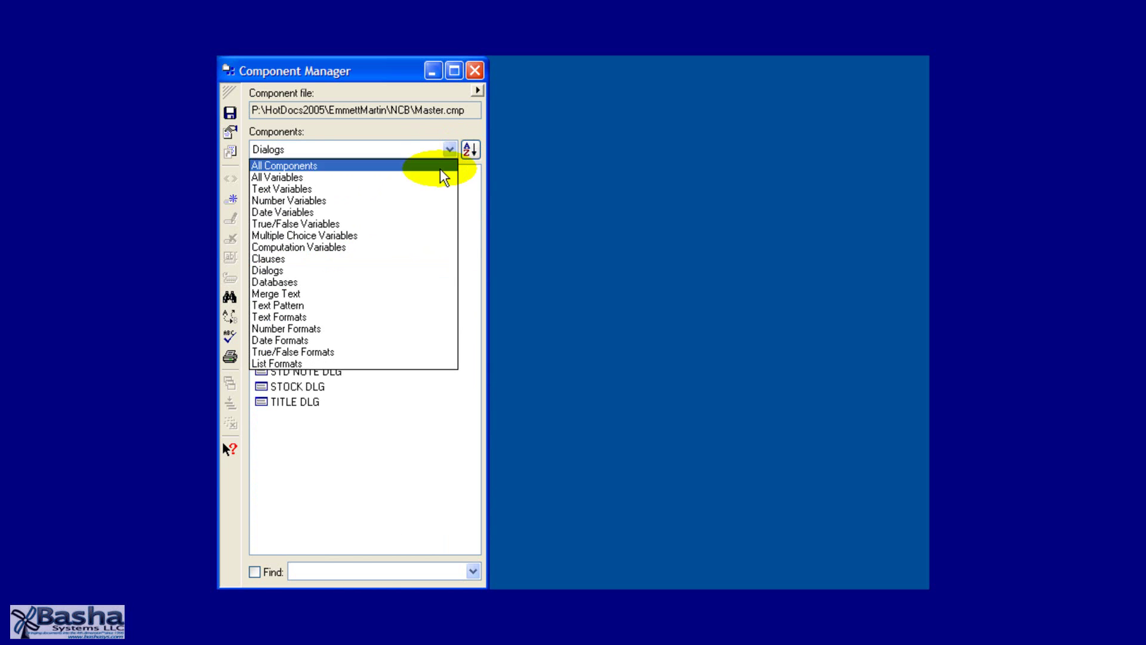
left_click(381, 293)
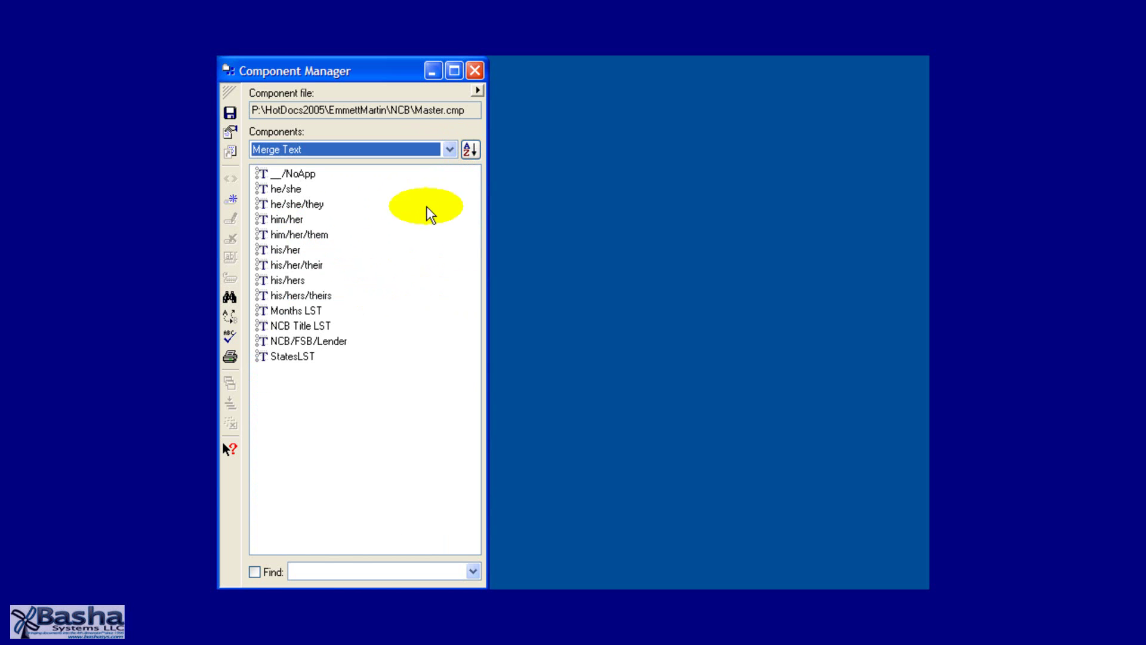
Filter the component list by Clauses, then restore it to All Components.
left_click(448, 150)
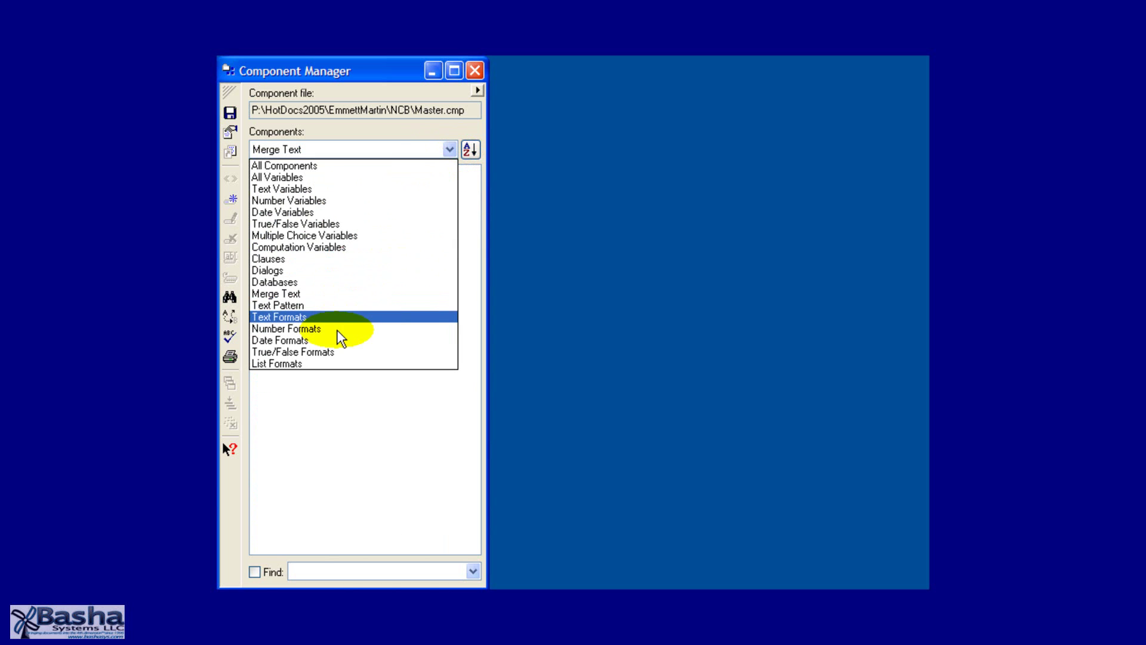
left_click(334, 259)
left_click(403, 155)
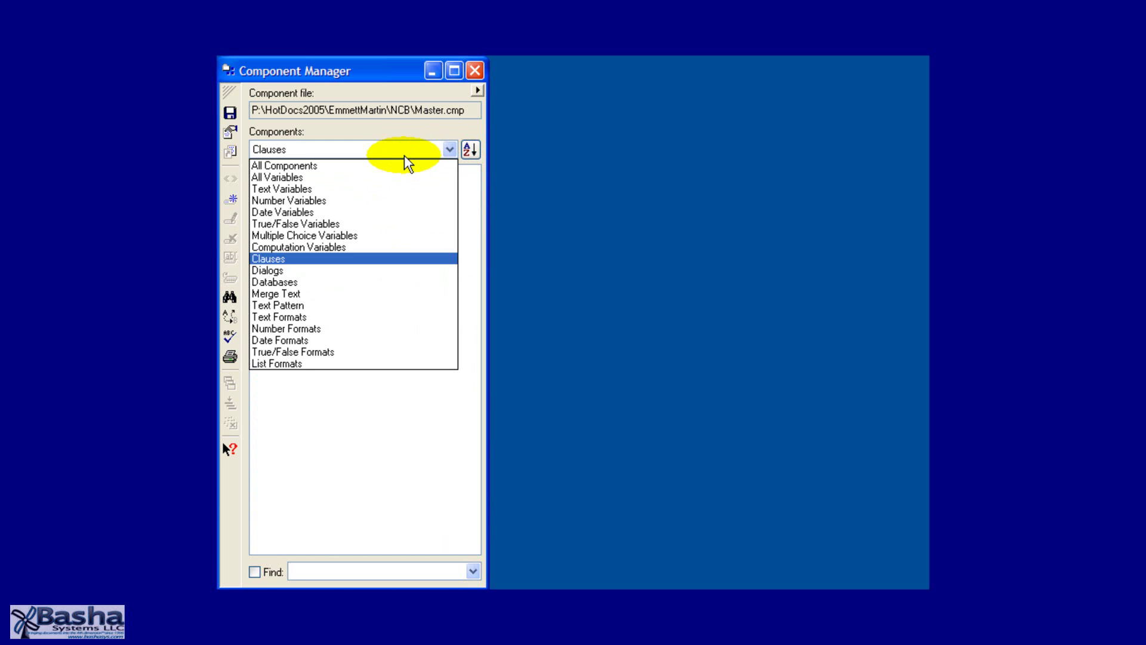
left_click(391, 167)
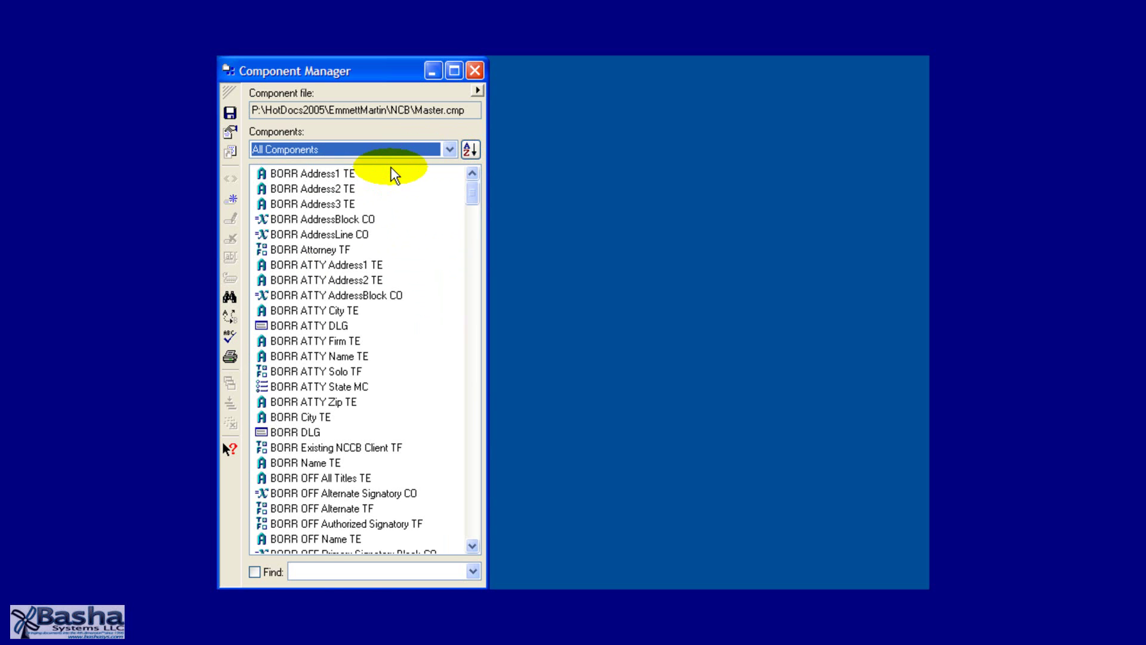
Look through the full component list and find the components matching "borr off" by name.
left_click(372, 569)
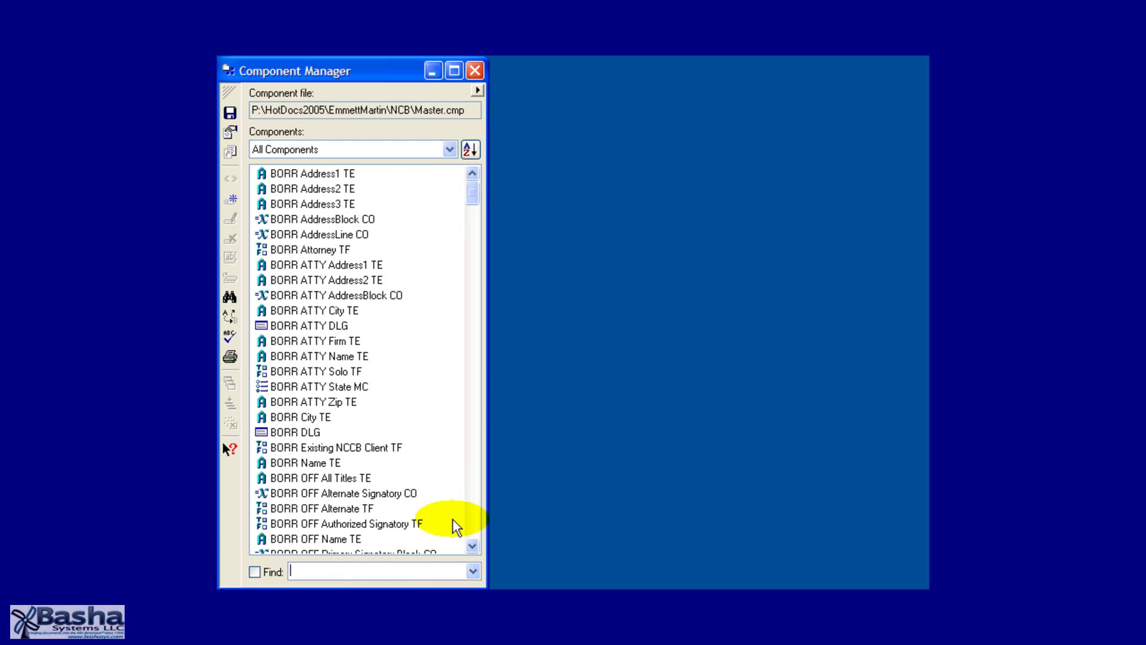
left_click(472, 519)
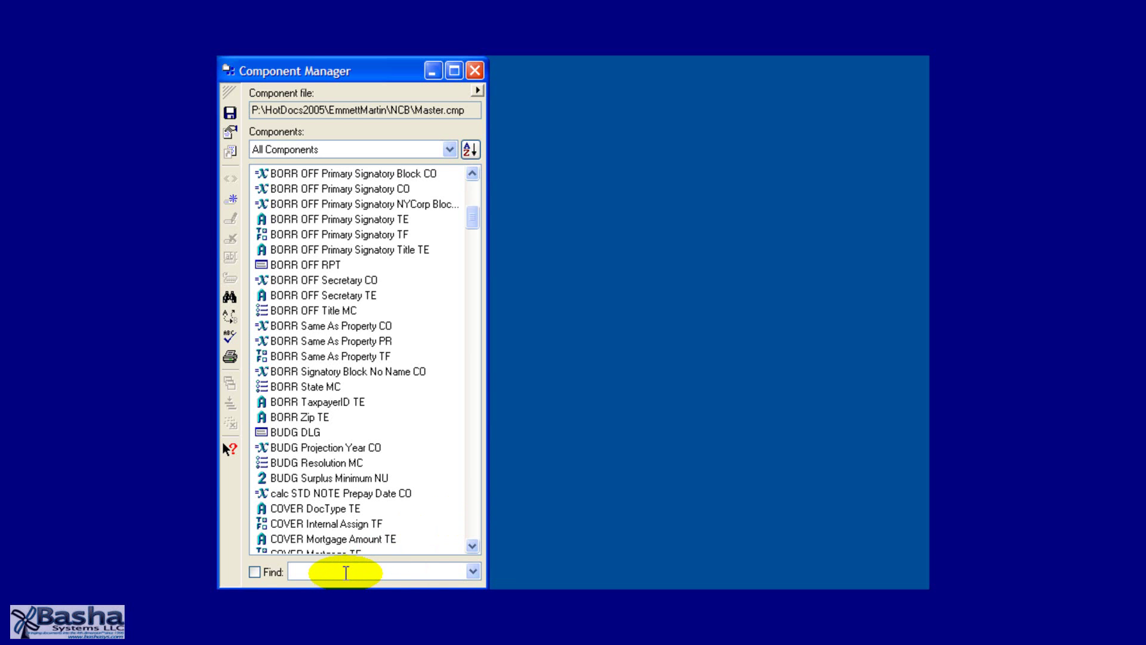
type("borr off")
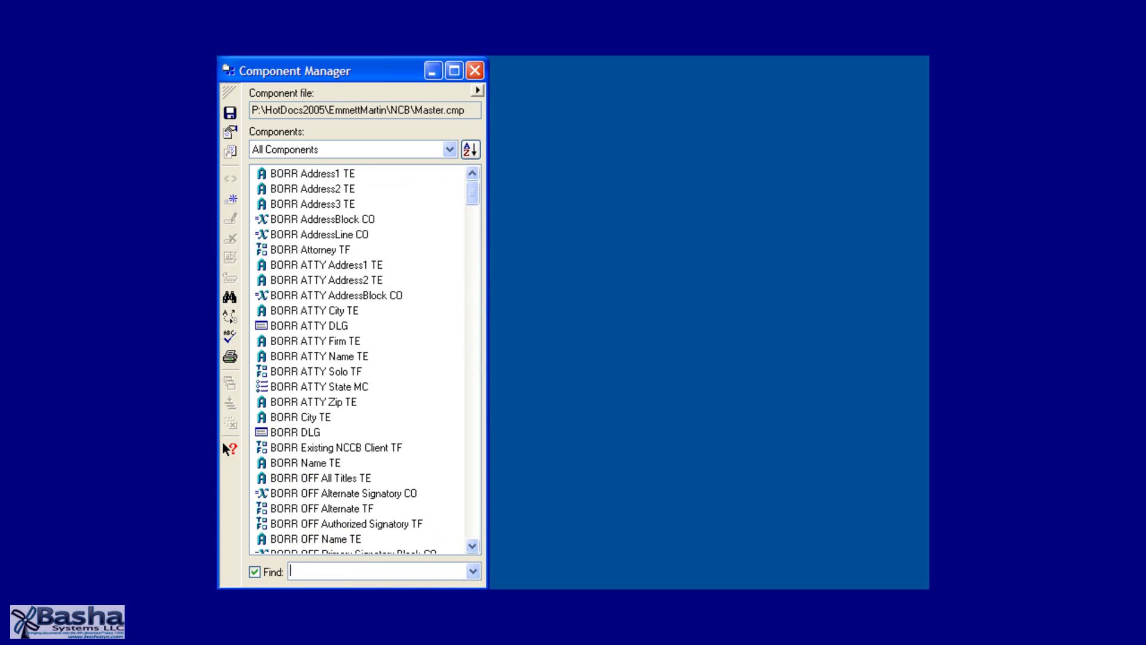
Search the contents of all components for the text "state", covering text, scripts, variable references and resources.
left_click(230, 297)
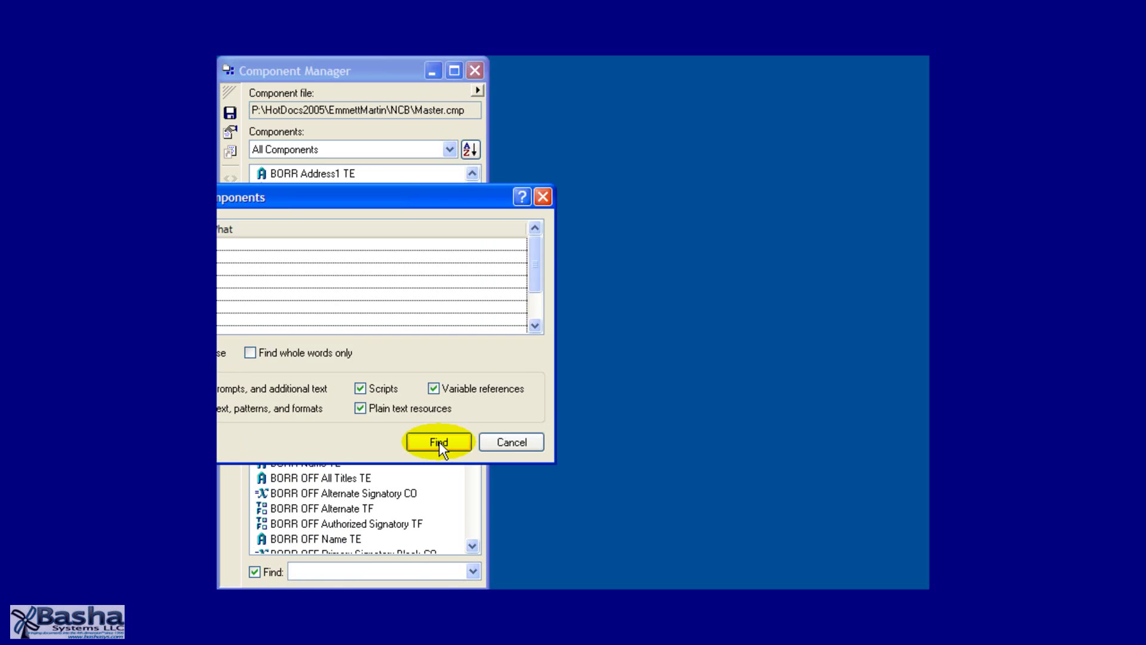
left_click_drag(356, 192, 499, 197)
left_click(461, 251)
type("state")
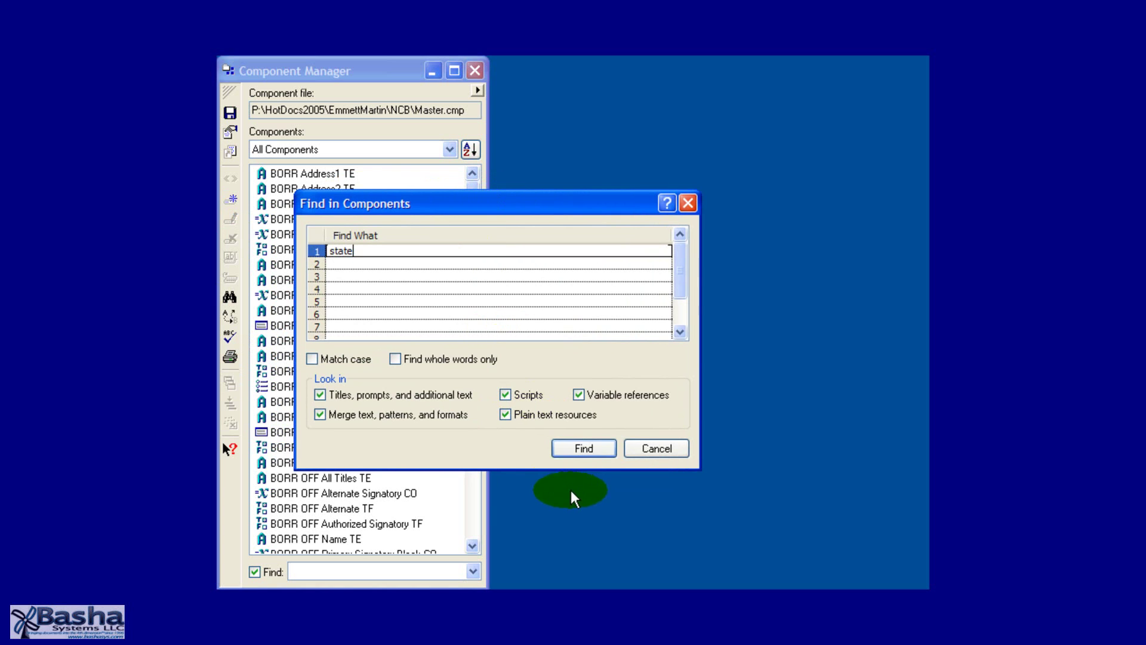
left_click(585, 446)
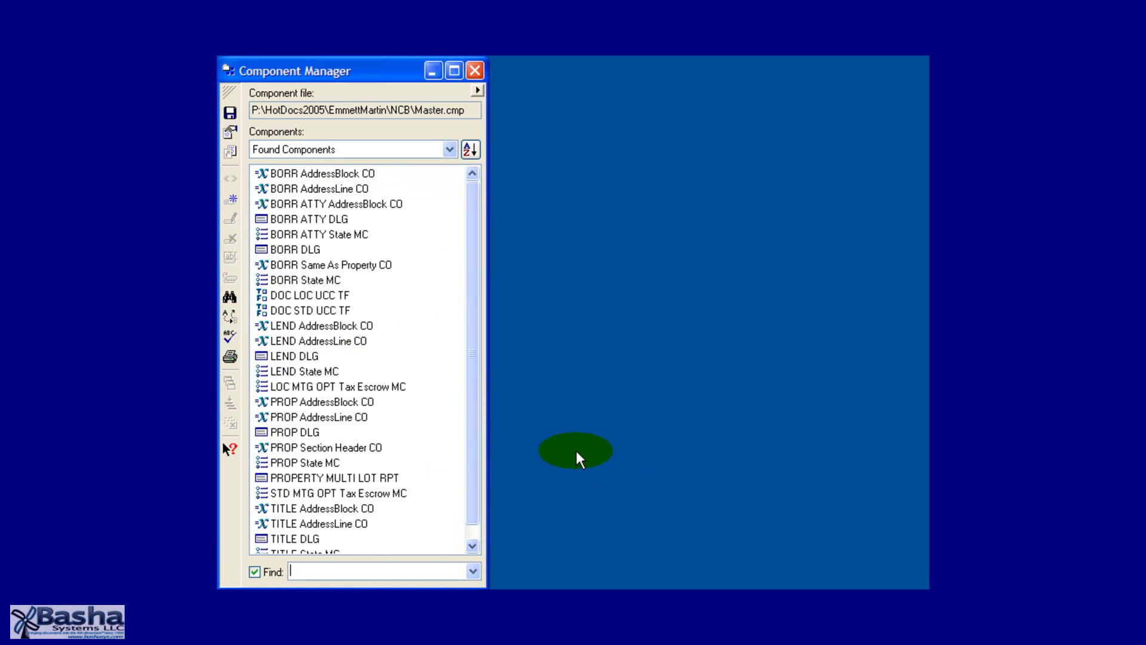
Open the PROP AddressLine CO computation from the found components for editing.
left_click_drag(479, 492, 472, 505)
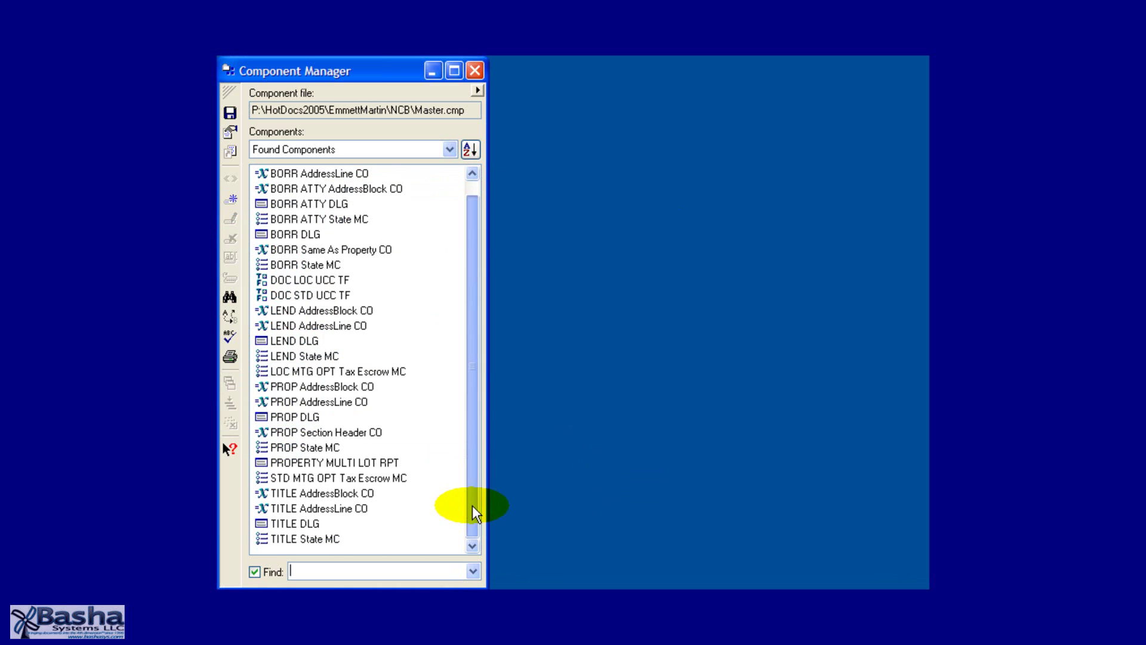
left_click(324, 401)
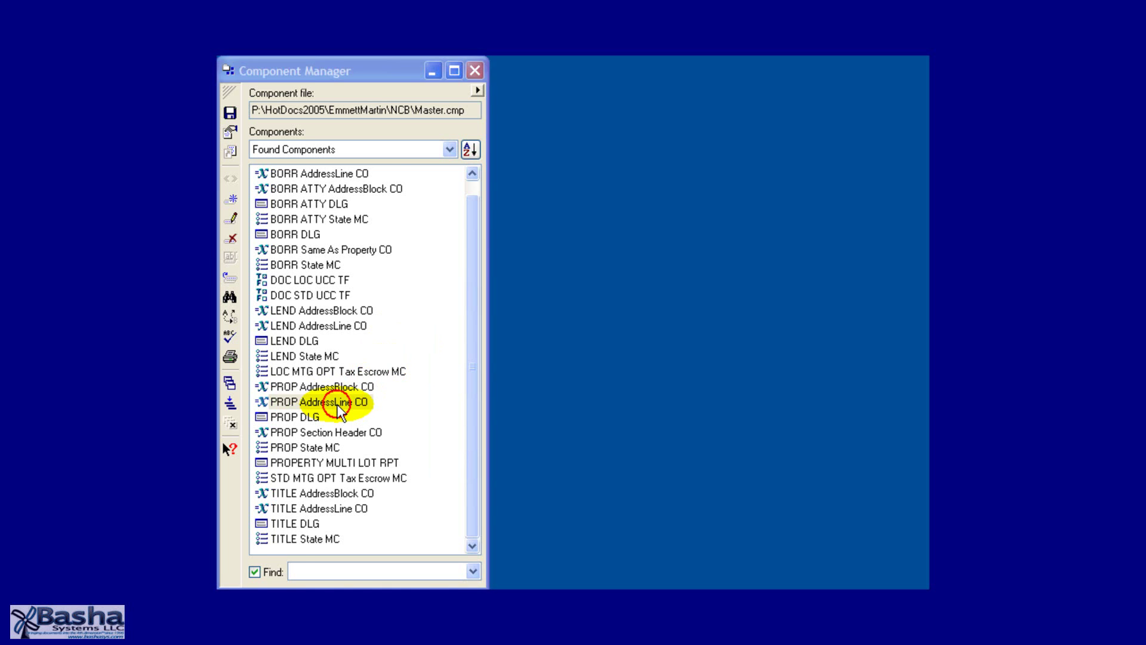
double_click(337, 402)
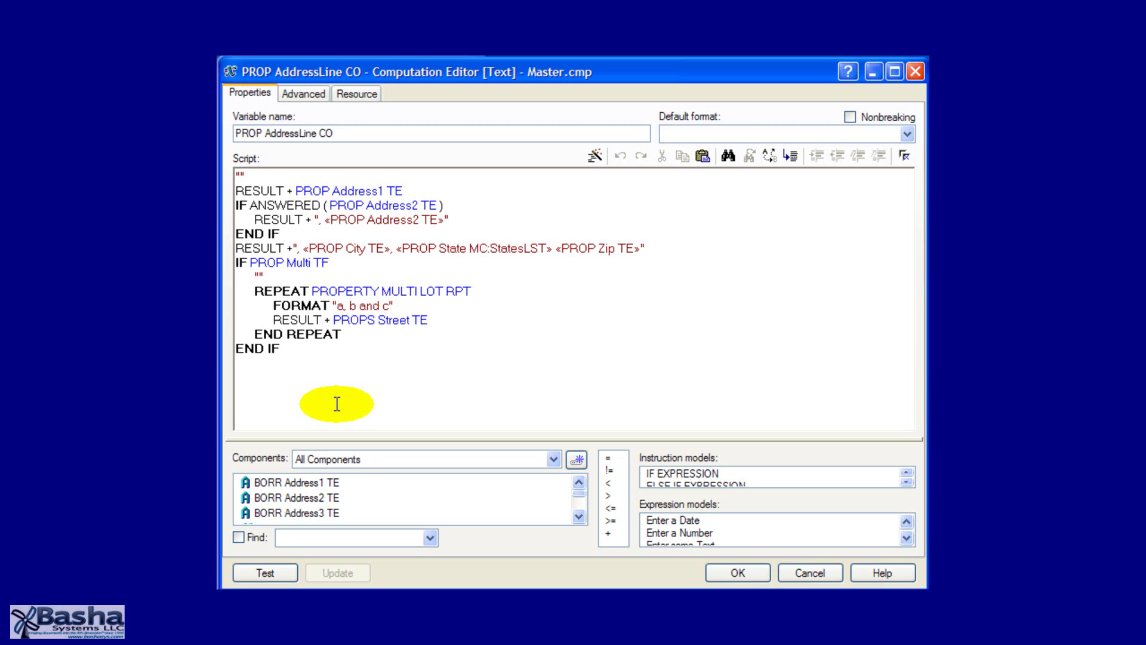
Insert the BORR Address3 TE variable on a new line below the script's final END IF and delete its last character.
left_click(315, 393)
key("Return")
key("Return")
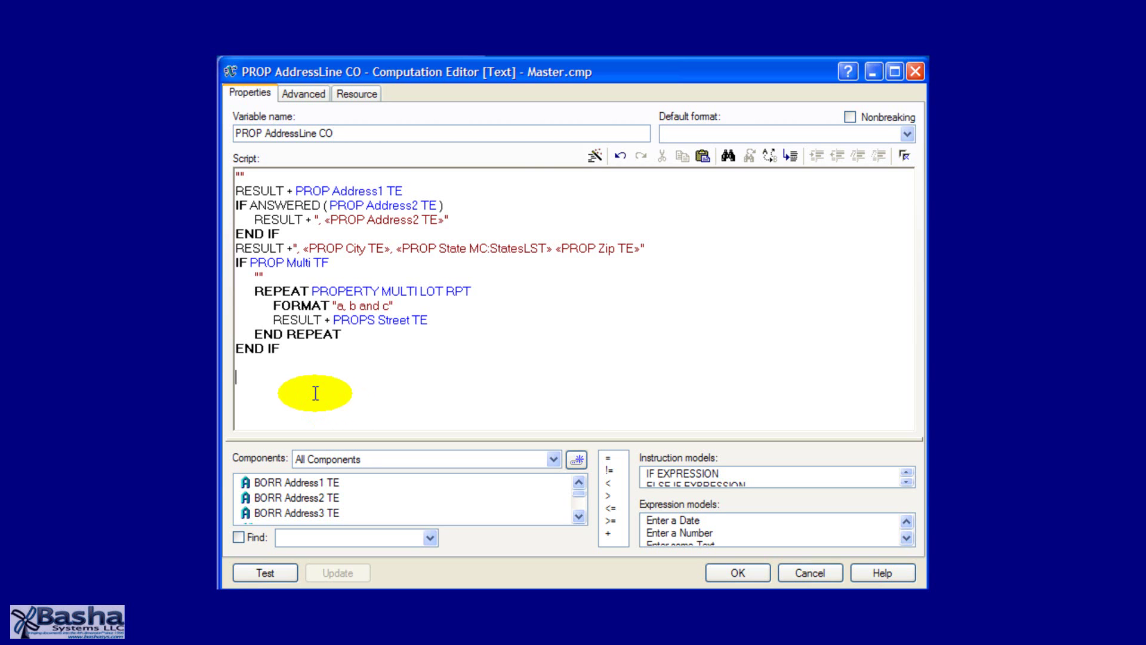
type("Bor")
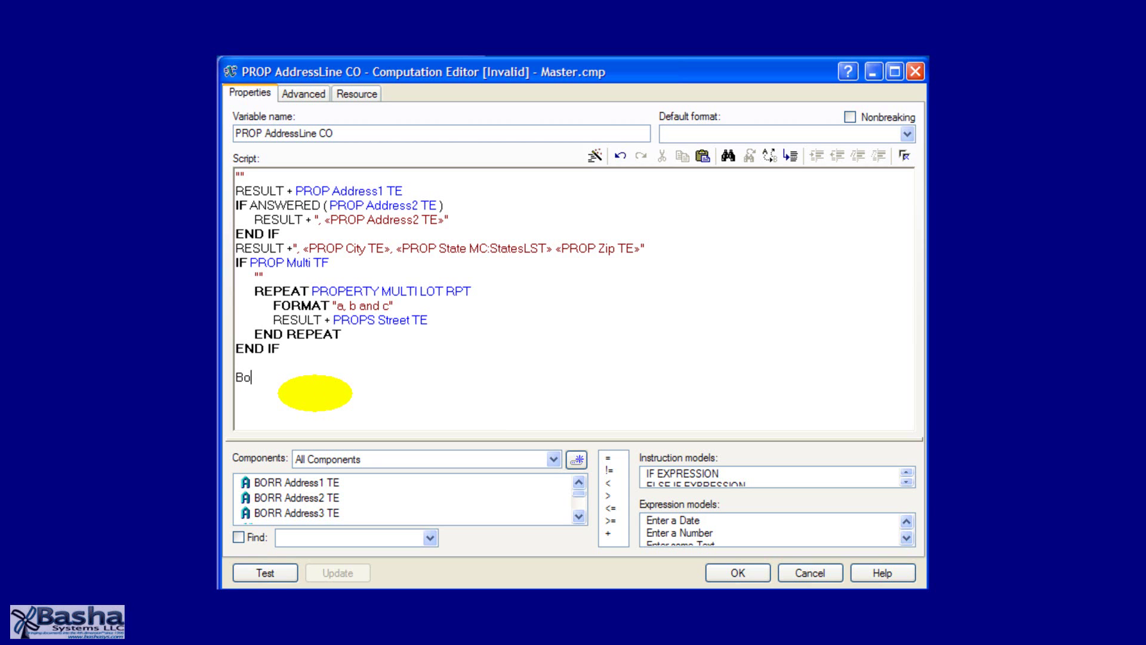
type("ORR A")
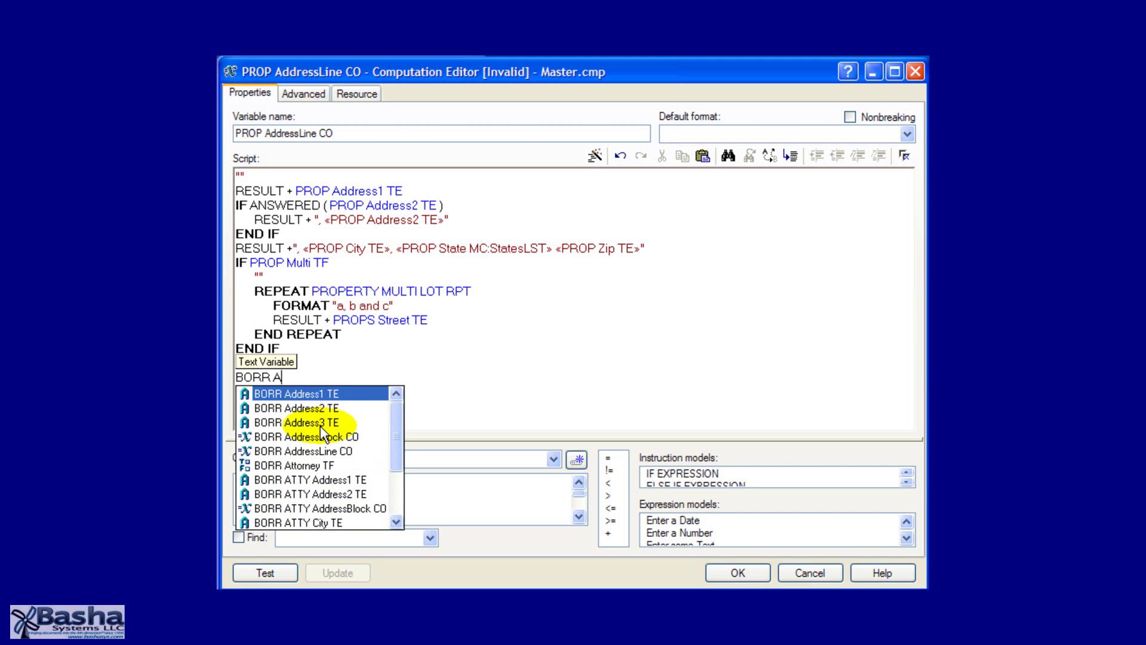
left_click(319, 422)
double_click(320, 422)
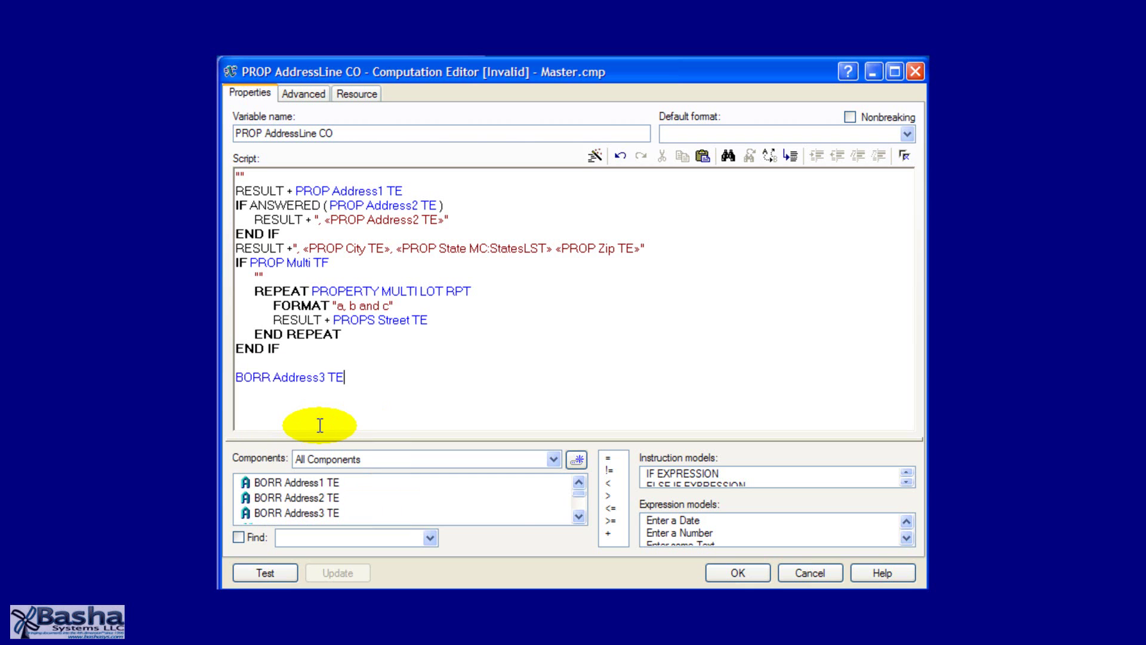
key("BackSpace")
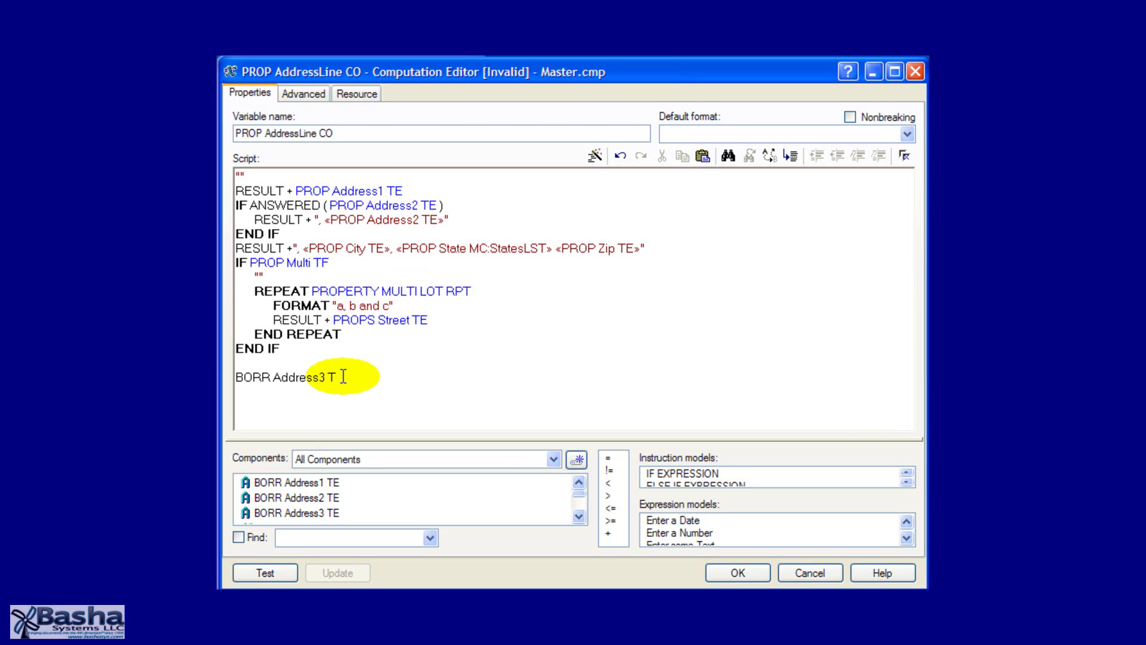
Remove the trial BORR Address3 T line and the blank lines after the script's final END IF, and save the computation.
left_click_drag(343, 376, 235, 377)
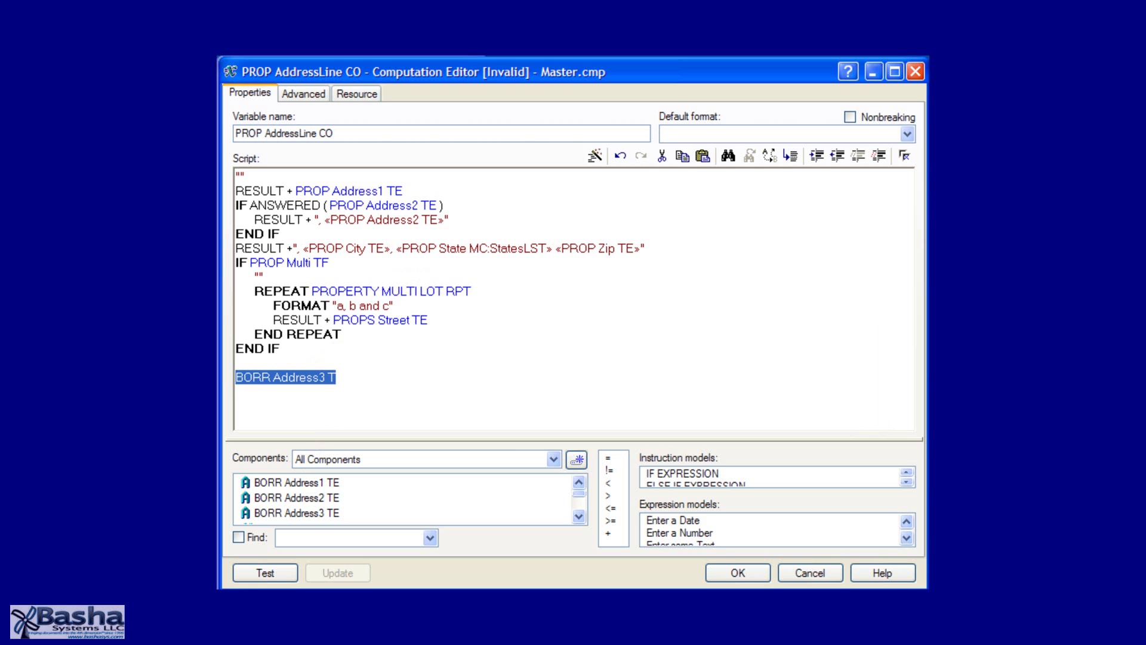
key("BackSpace")
key("BackSpace")
key("BackSpace")
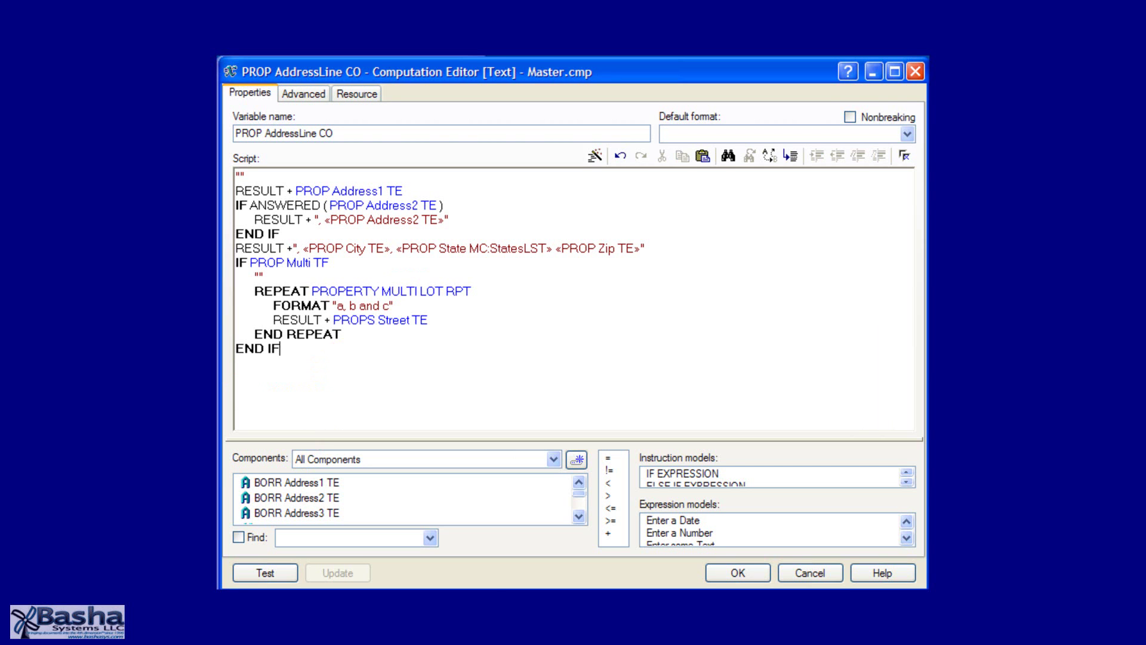
left_click(737, 572)
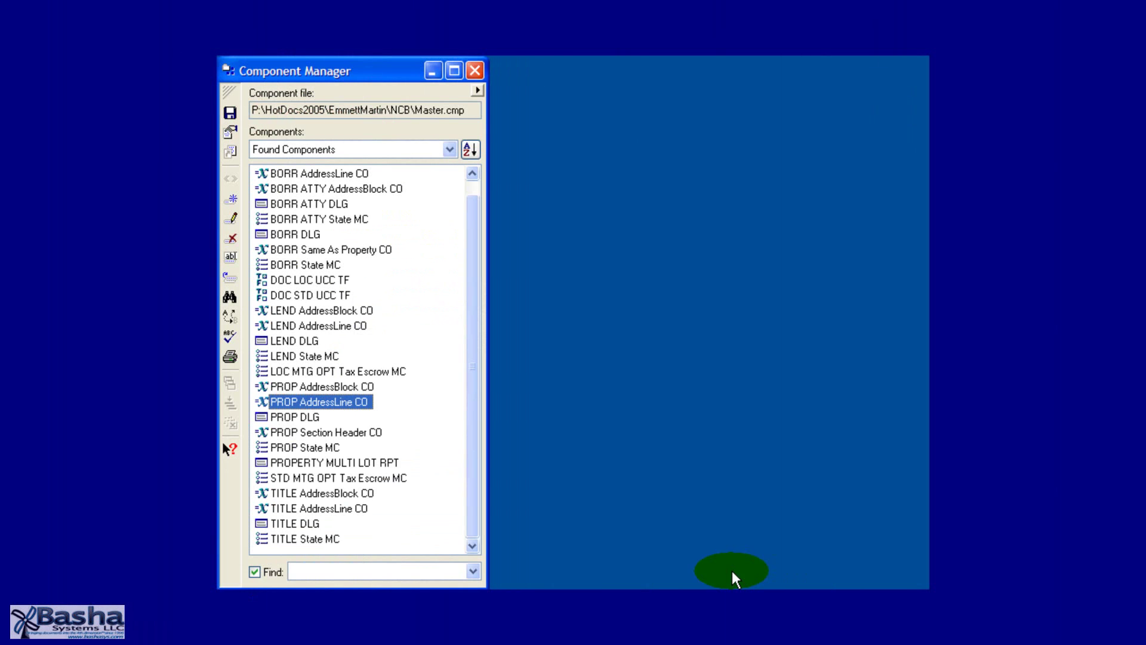
Filter the component list to dialogs only and open LEND DLG for editing.
left_click(403, 138)
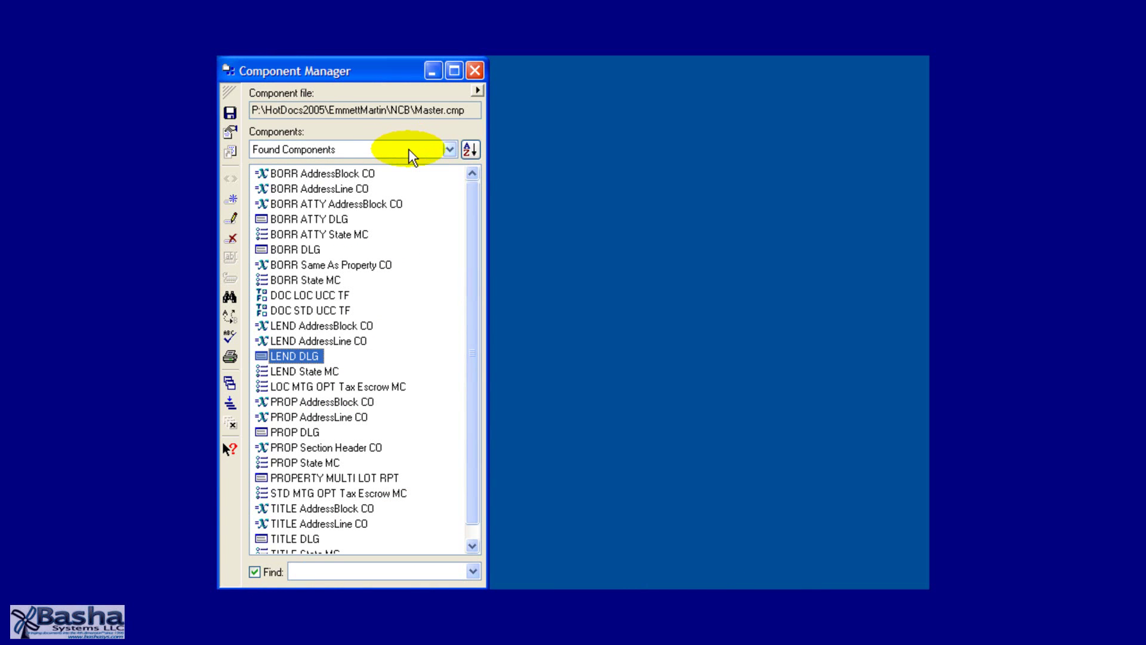
left_click(408, 149)
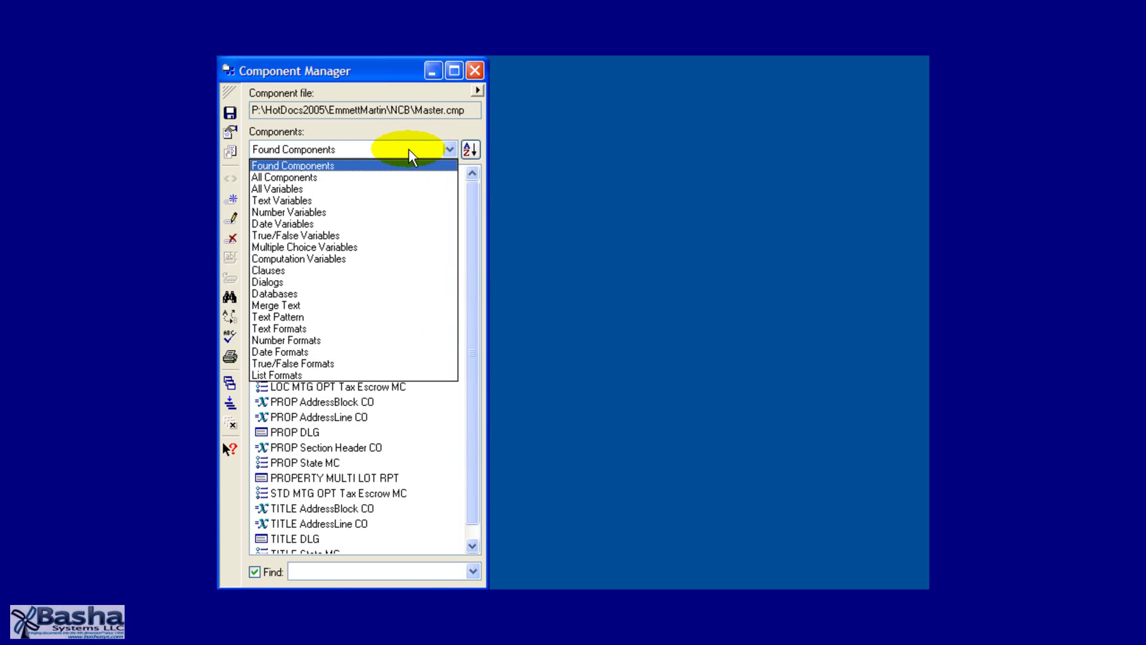
left_click(376, 282)
left_click(295, 268)
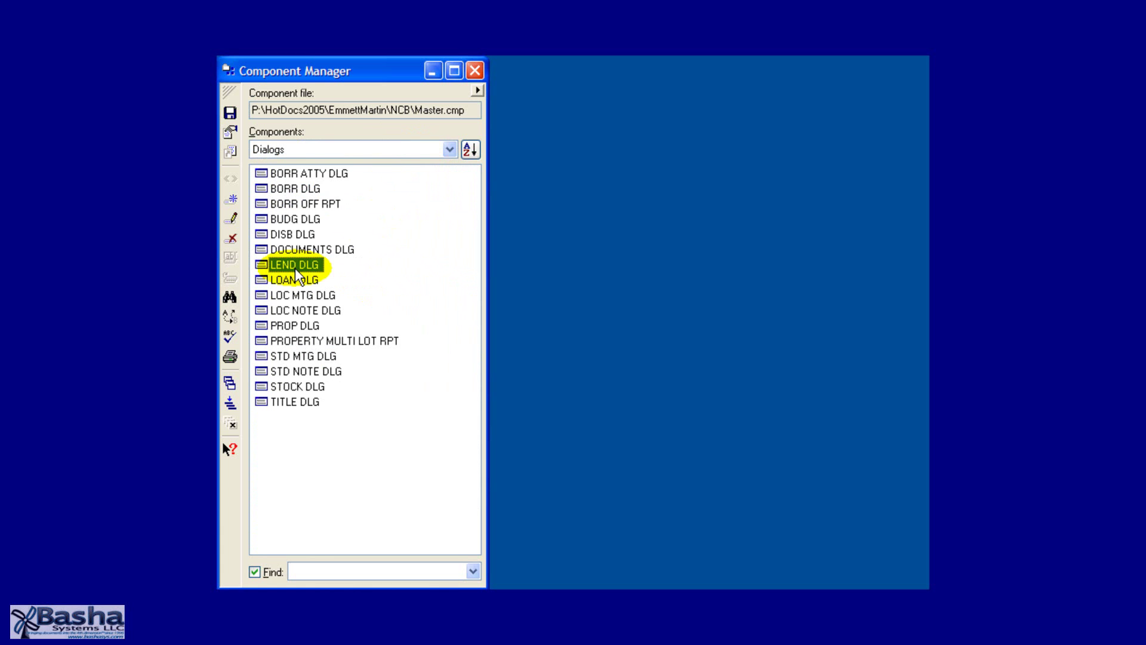
double_click(295, 266)
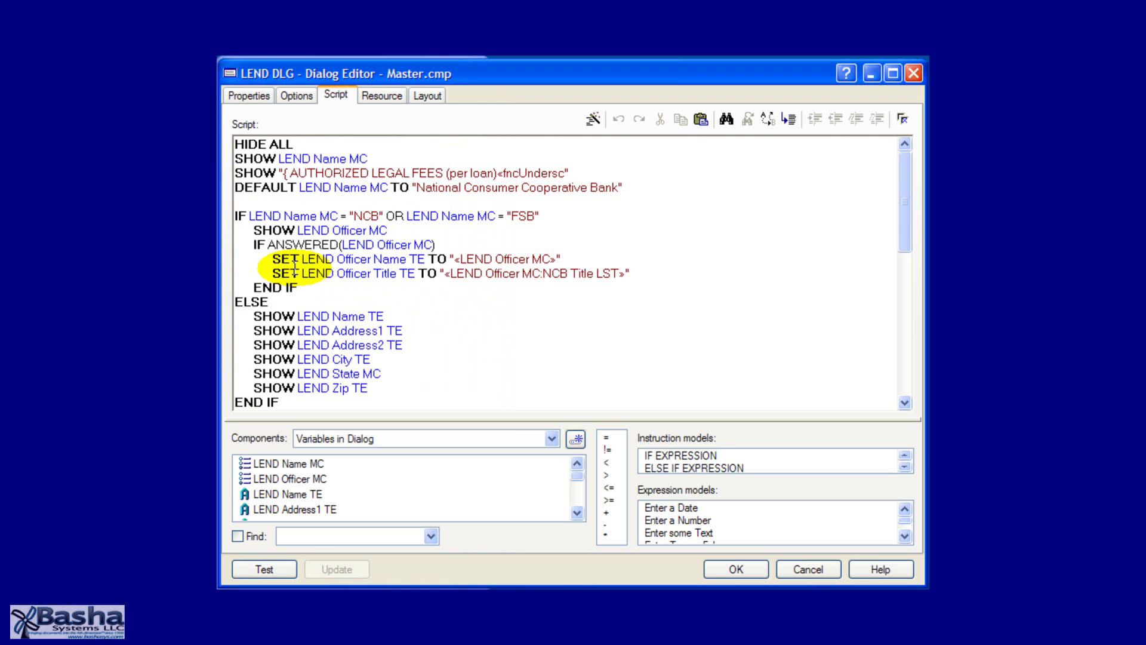
Review the LEND DLG dialog's properties and component layout, and return to its script.
left_click(256, 97)
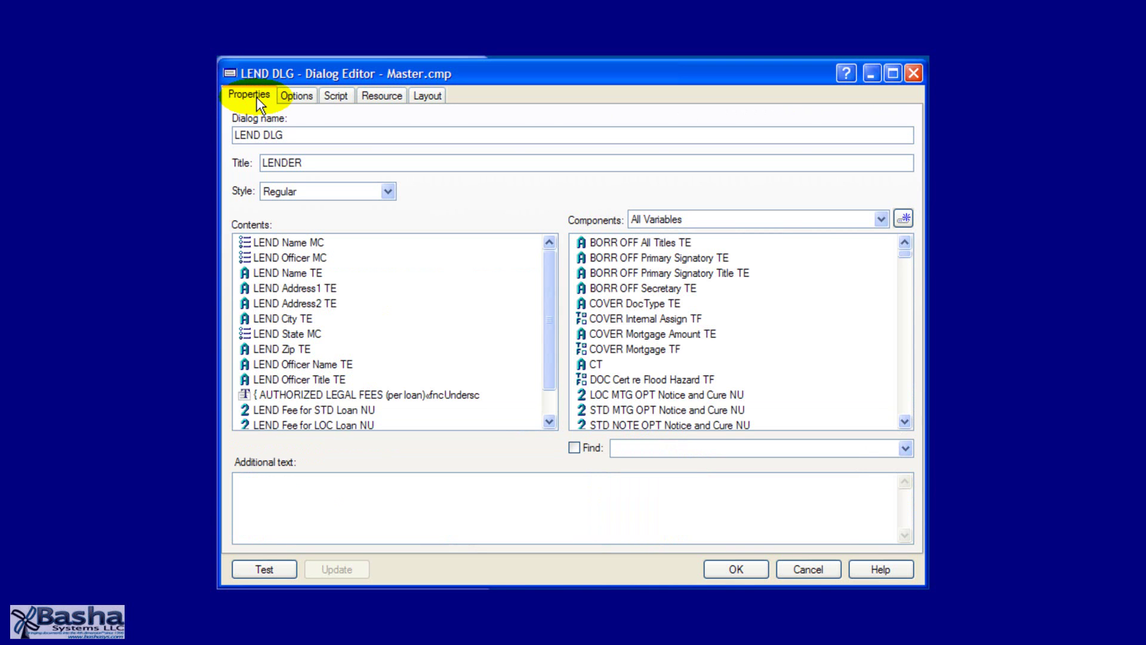
left_click(439, 94)
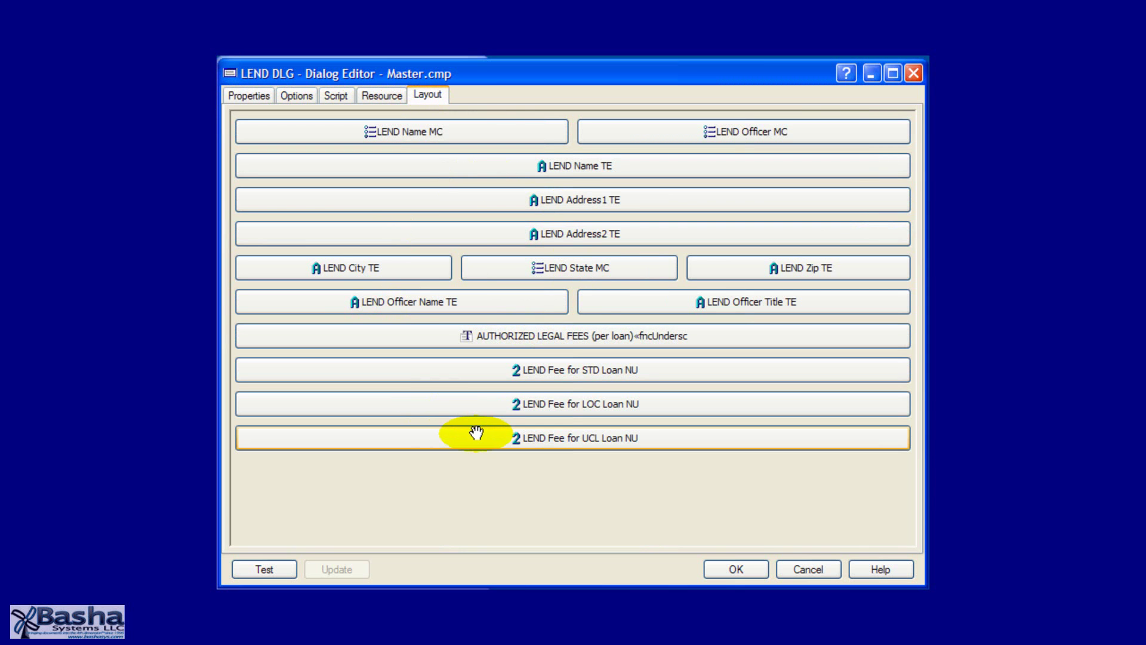
left_click(335, 95)
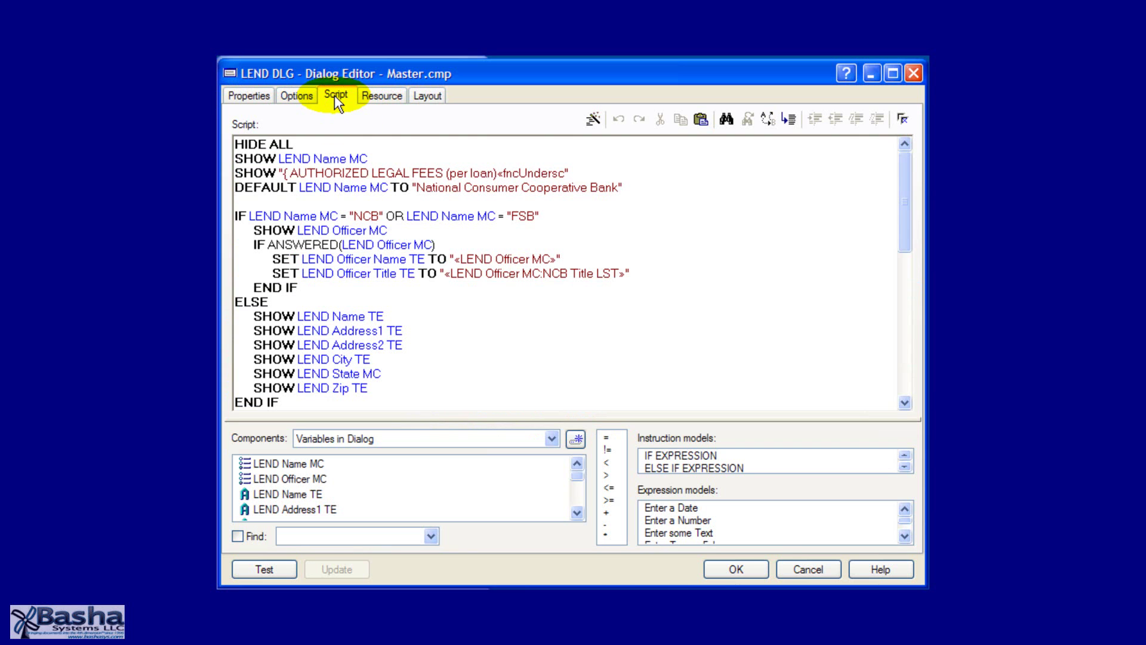
Examine the LEND DLG script from the HIDE ALL, SHOW and DEFAULT lines down through the conditional SHOW and SET blocks.
left_click(371, 197)
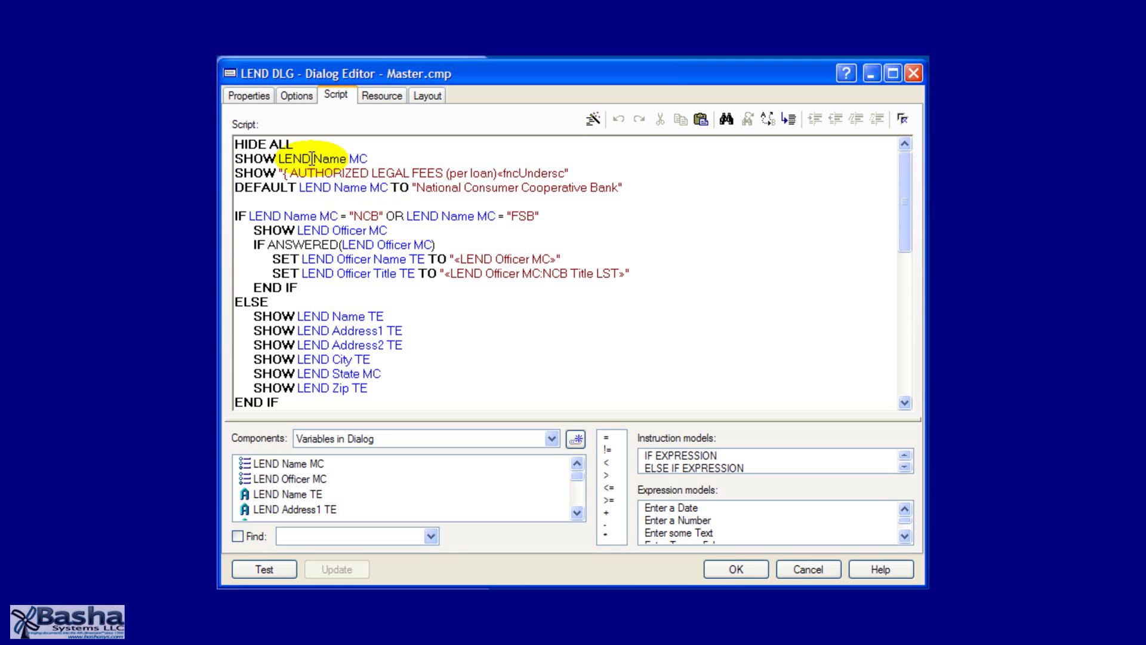
left_click(300, 144)
key("shift+Home")
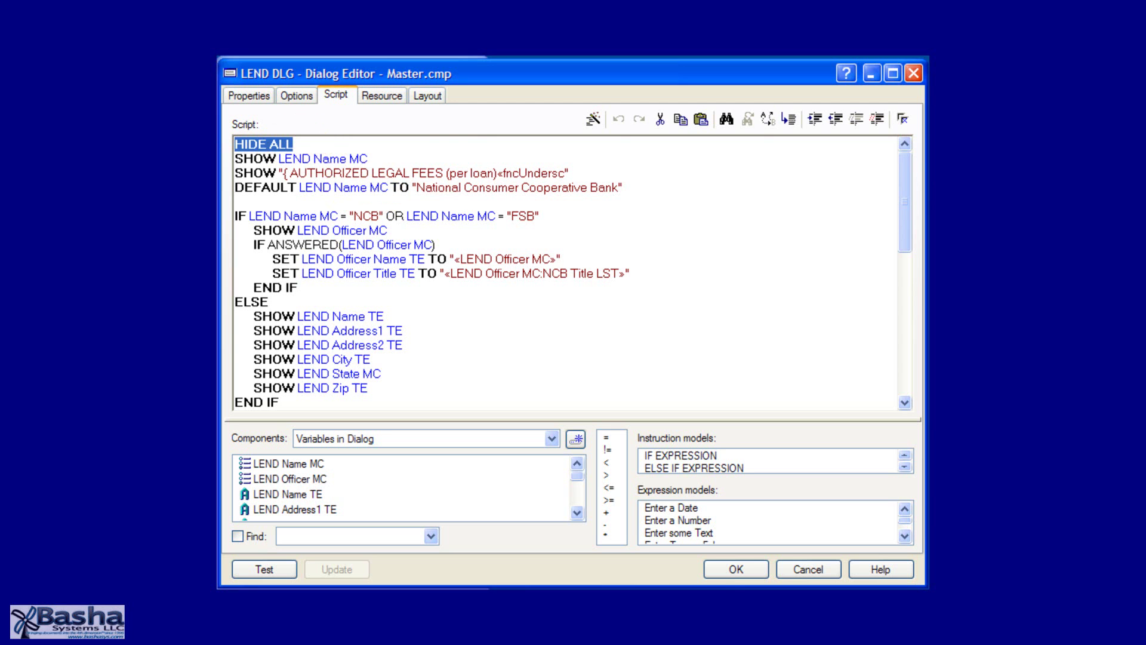
left_click(301, 173)
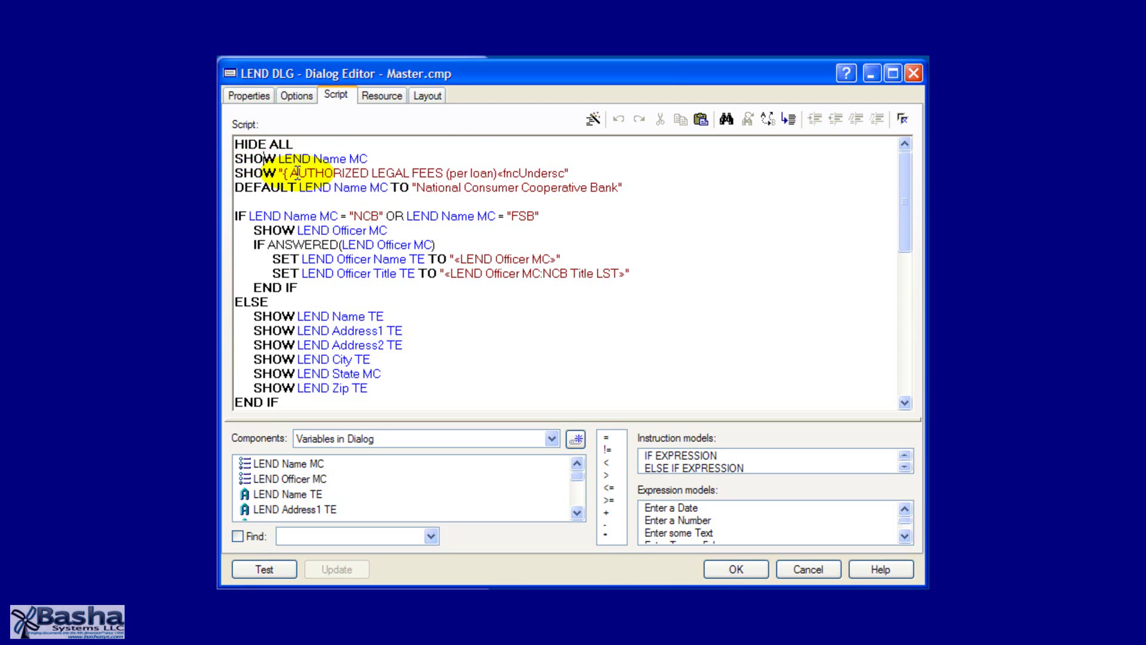
left_click(300, 189)
left_click_drag(300, 189, 525, 196)
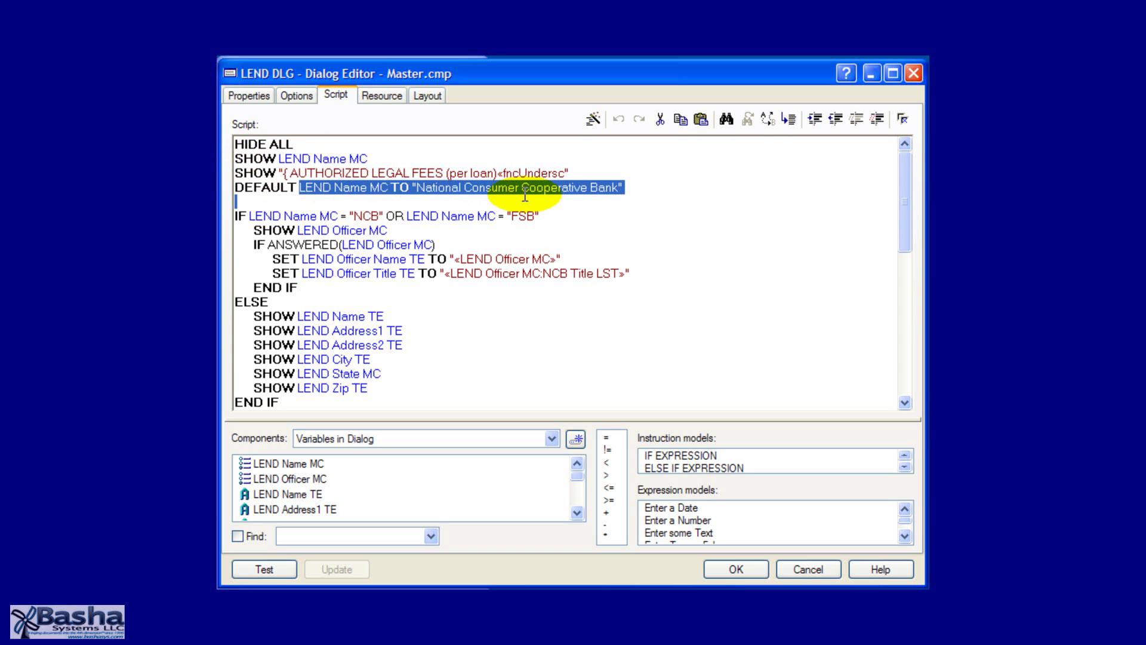
left_click(388, 244)
left_click(385, 267)
scroll(385, 265, "down", 5)
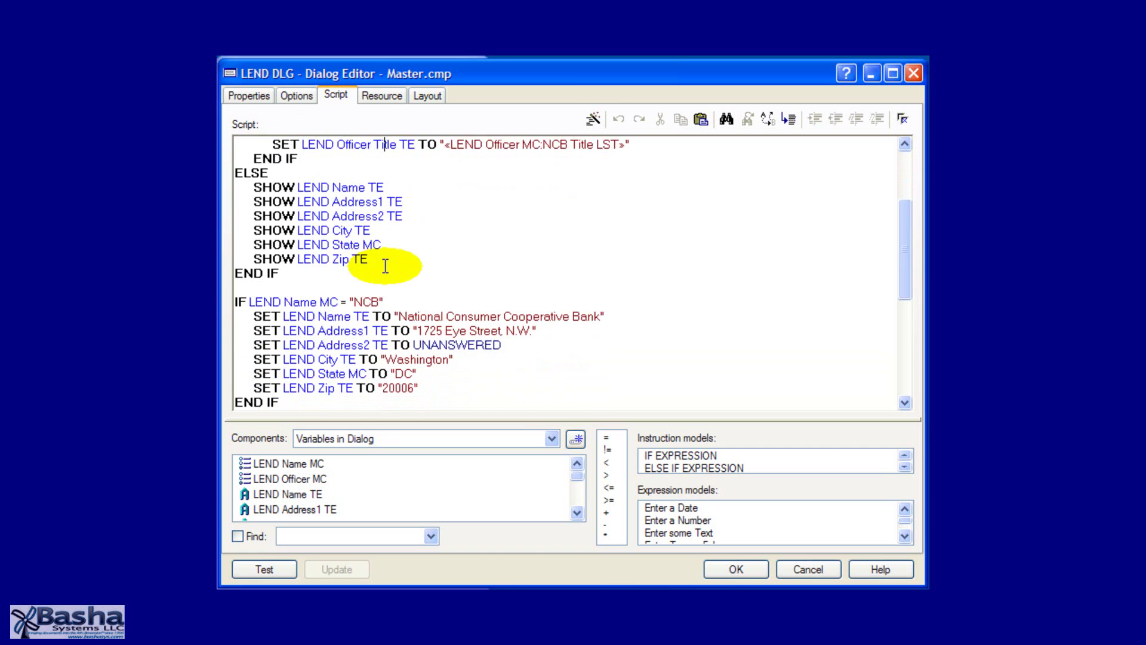
scroll(385, 266, "down", 2)
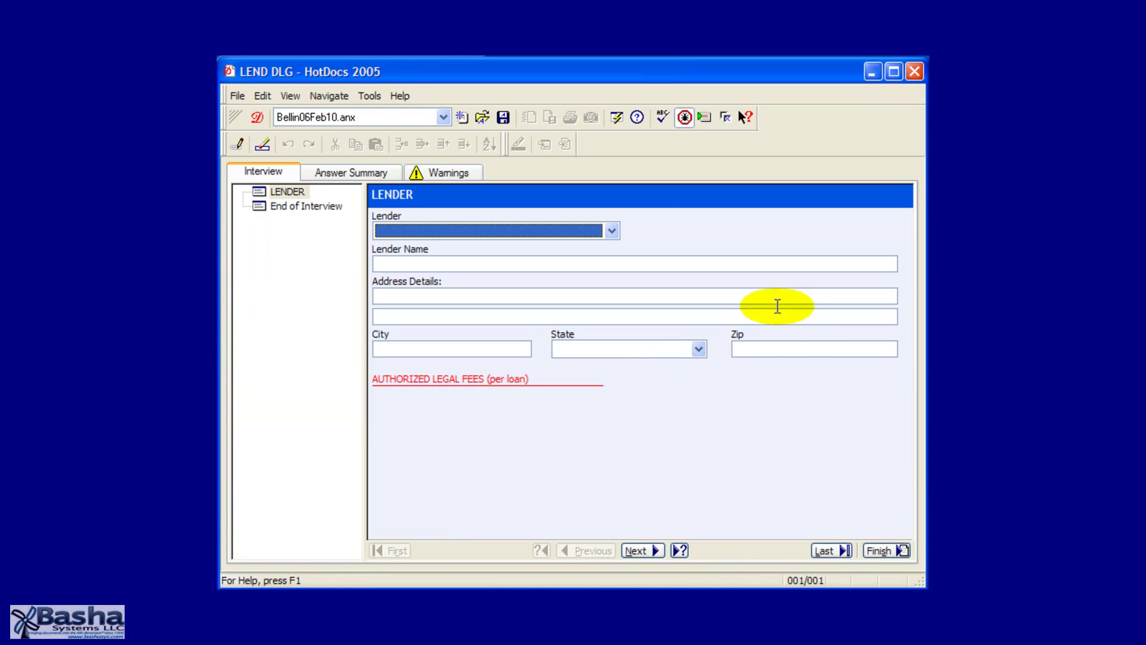
In the LEND DLG test interview, choose National Consumer Cooperative Bank (NCB) as lender, switch to Other, and select the lender name text.
left_click(614, 230)
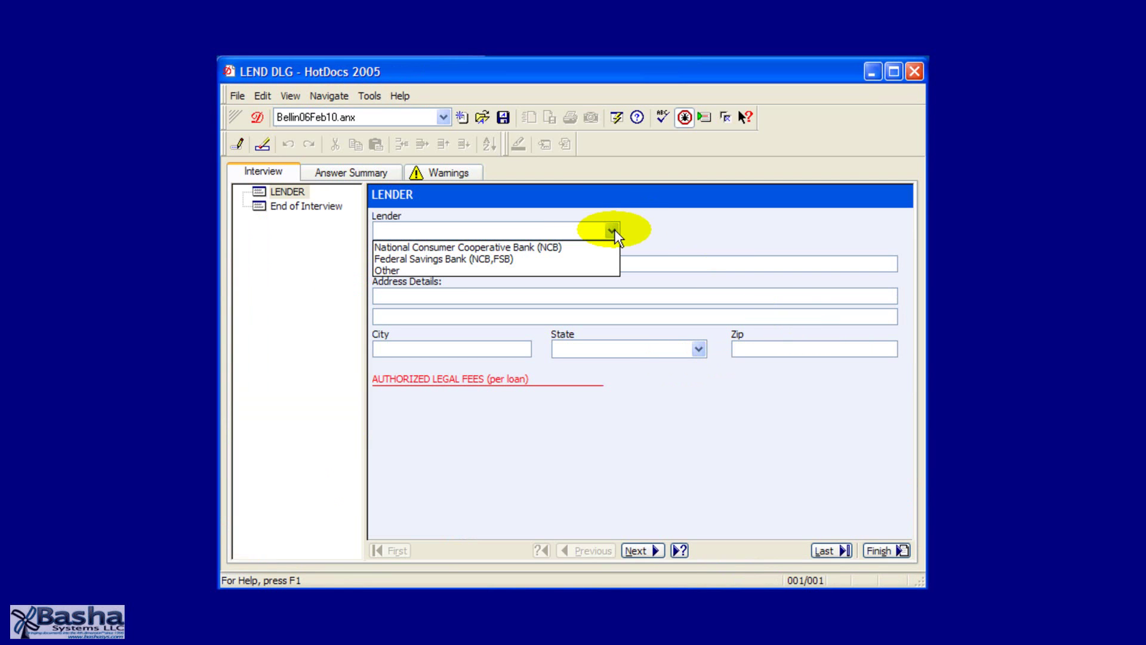
left_click(595, 245)
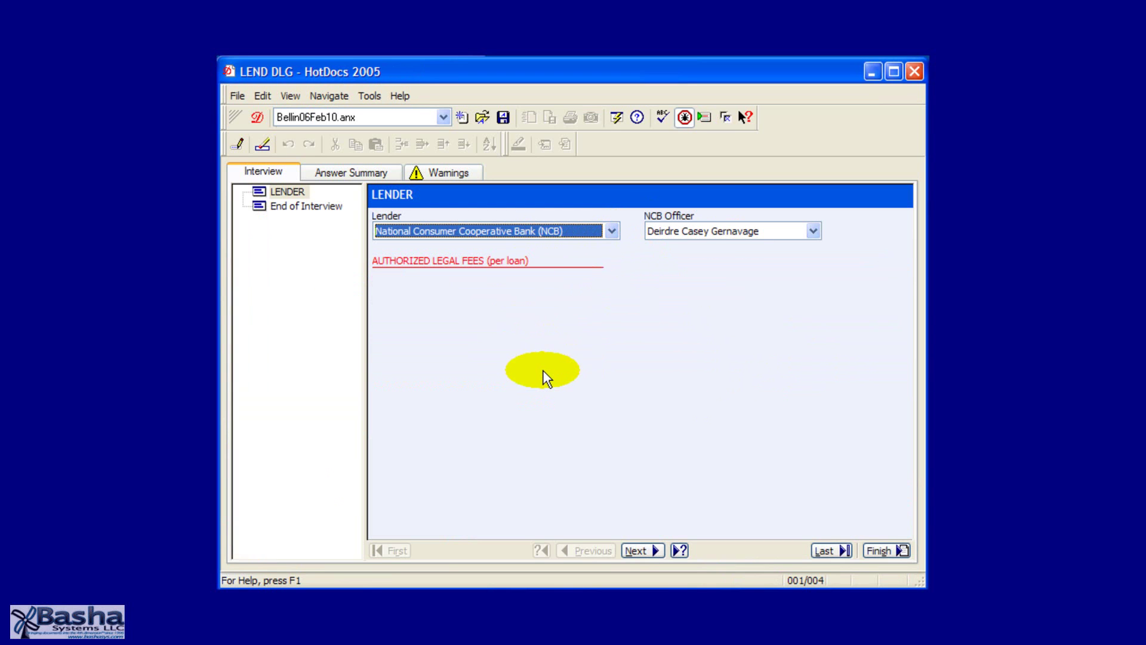
left_click(580, 229)
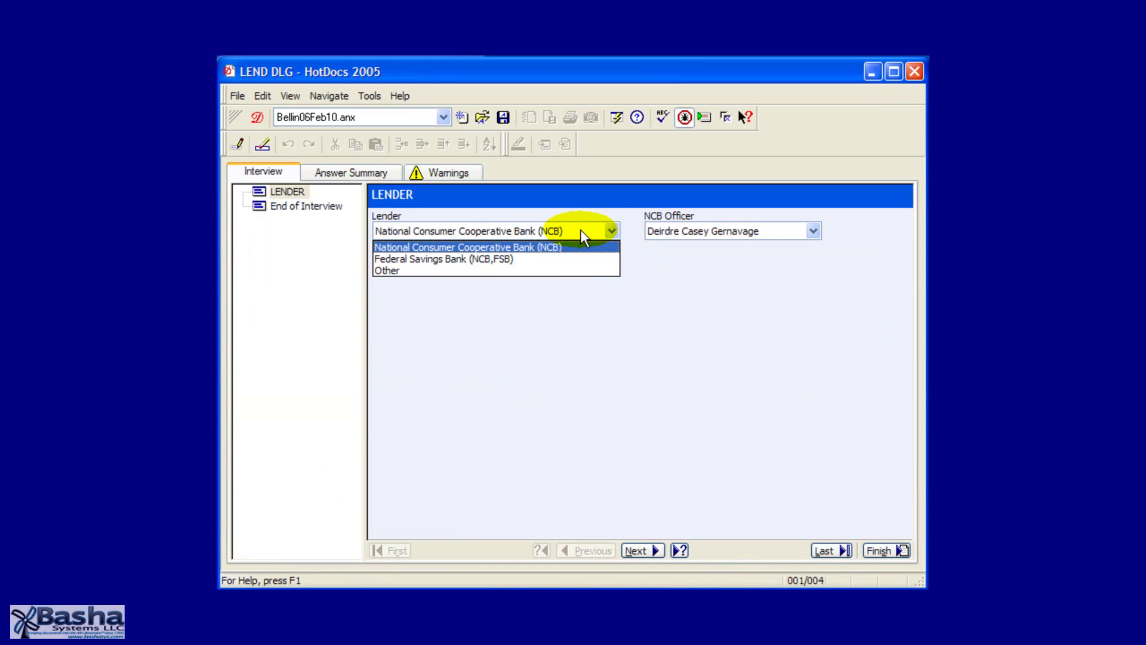
left_click(558, 271)
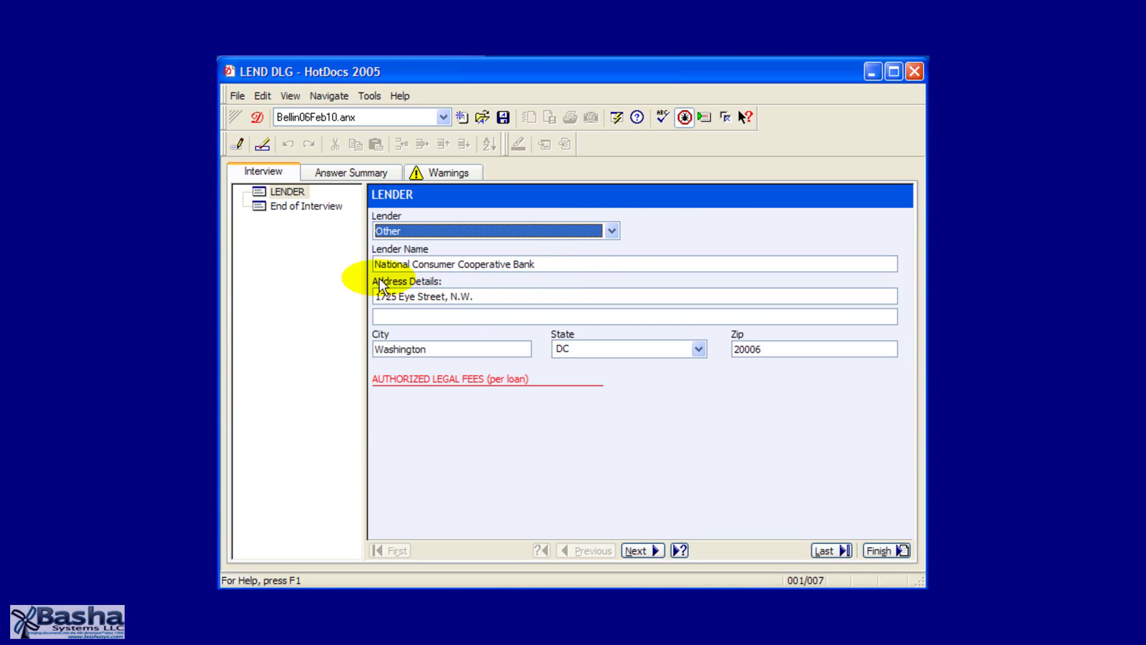
left_click_drag(581, 261, 353, 258)
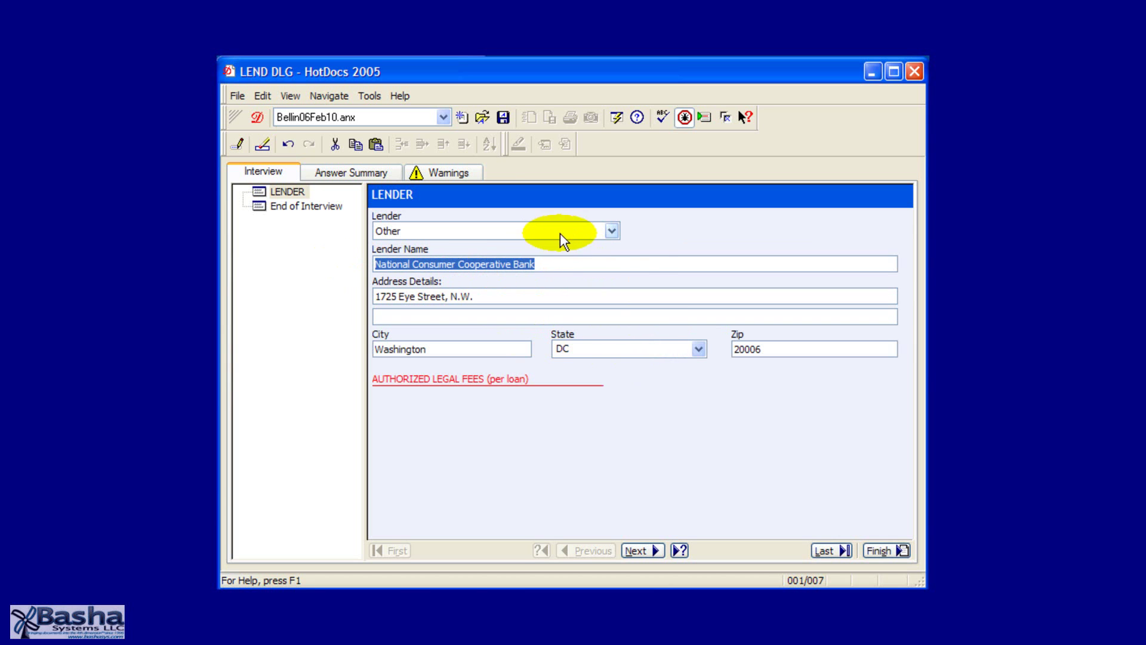
Set the test interview's lender to Federal Savings Bank (NCB,FSB) and view the NCB Officer choices without changing the officer.
left_click(610, 230)
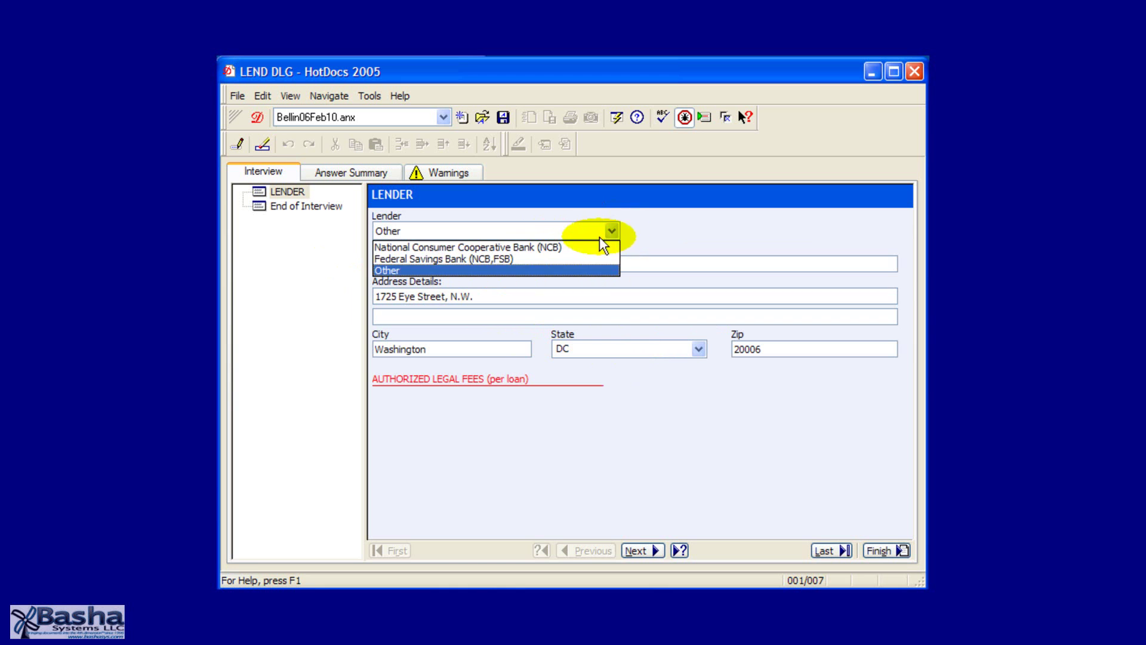
left_click(564, 256)
left_click(685, 232)
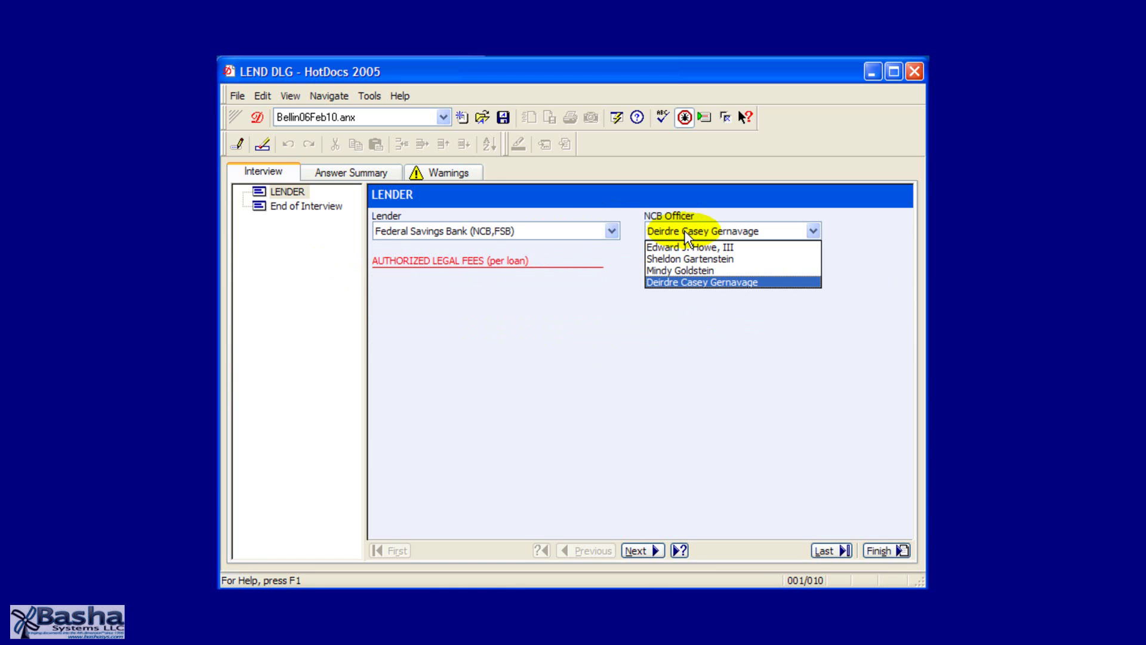
left_click(685, 236)
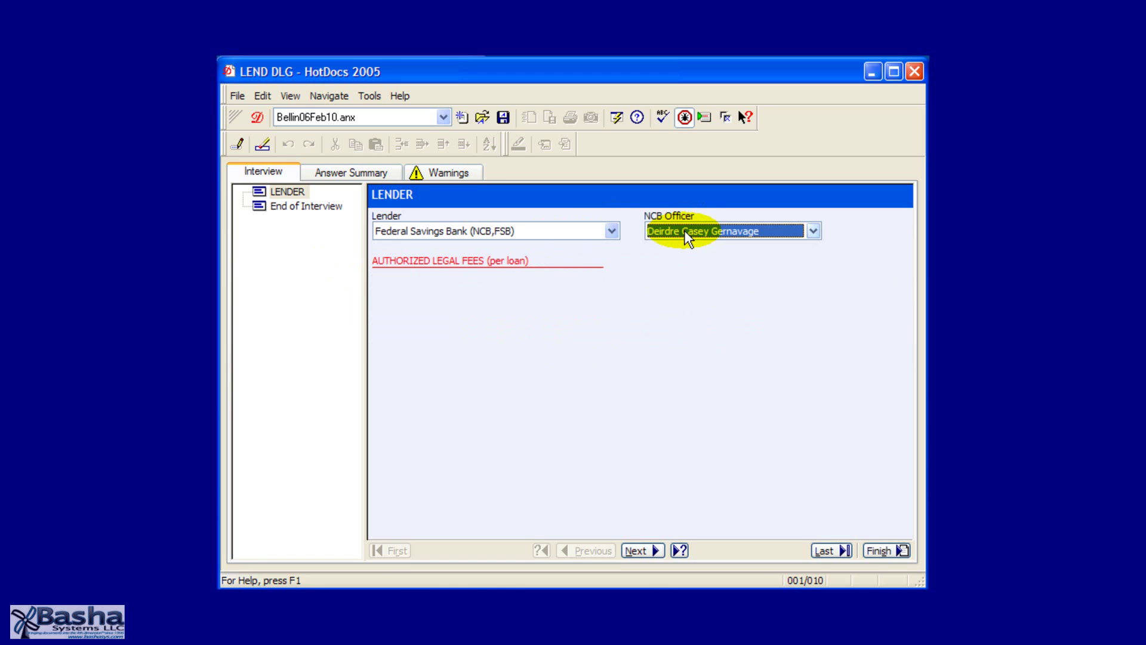
Open the LENDER dialog component for editing directly from the test interview and close its editor without changes.
right_click(537, 332)
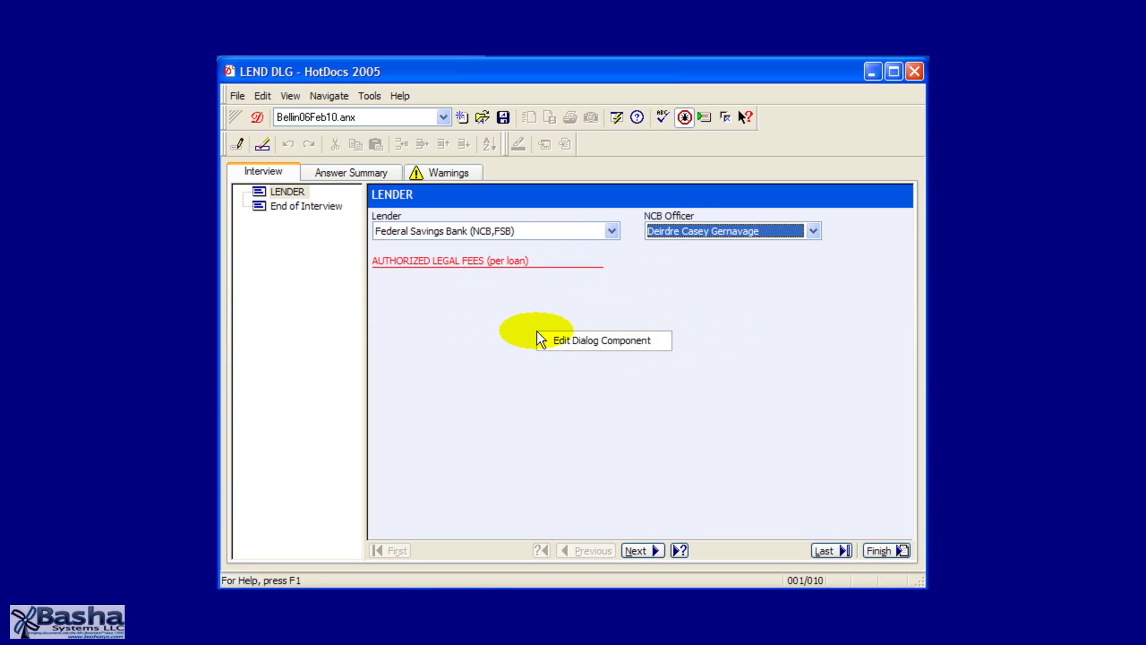
left_click(544, 339)
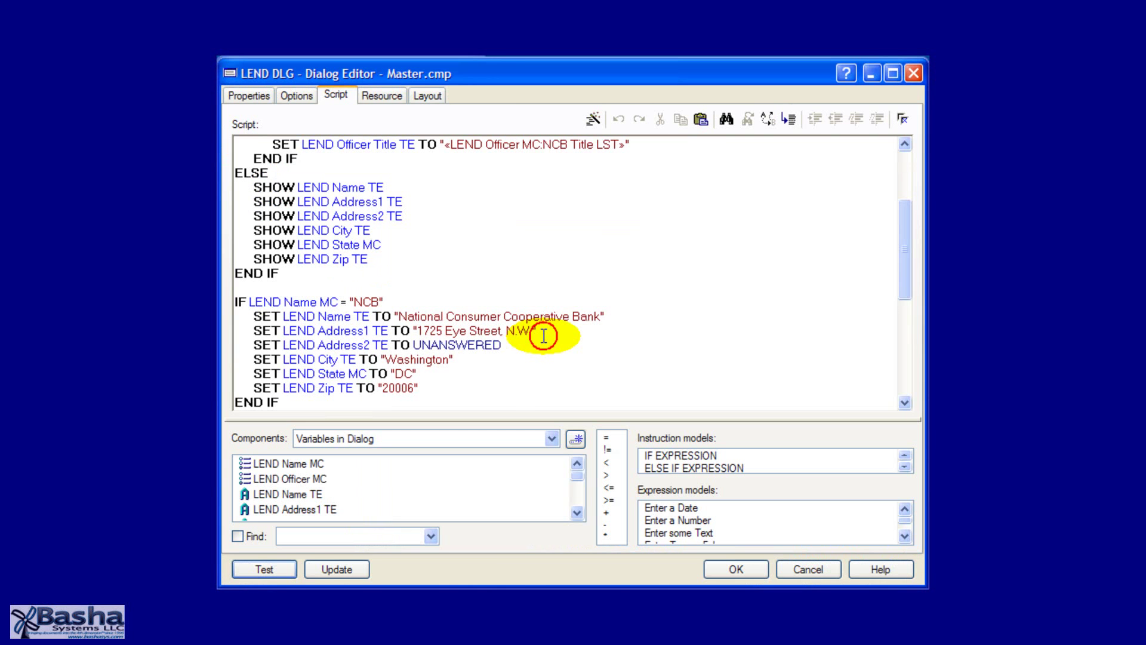
left_click(734, 570)
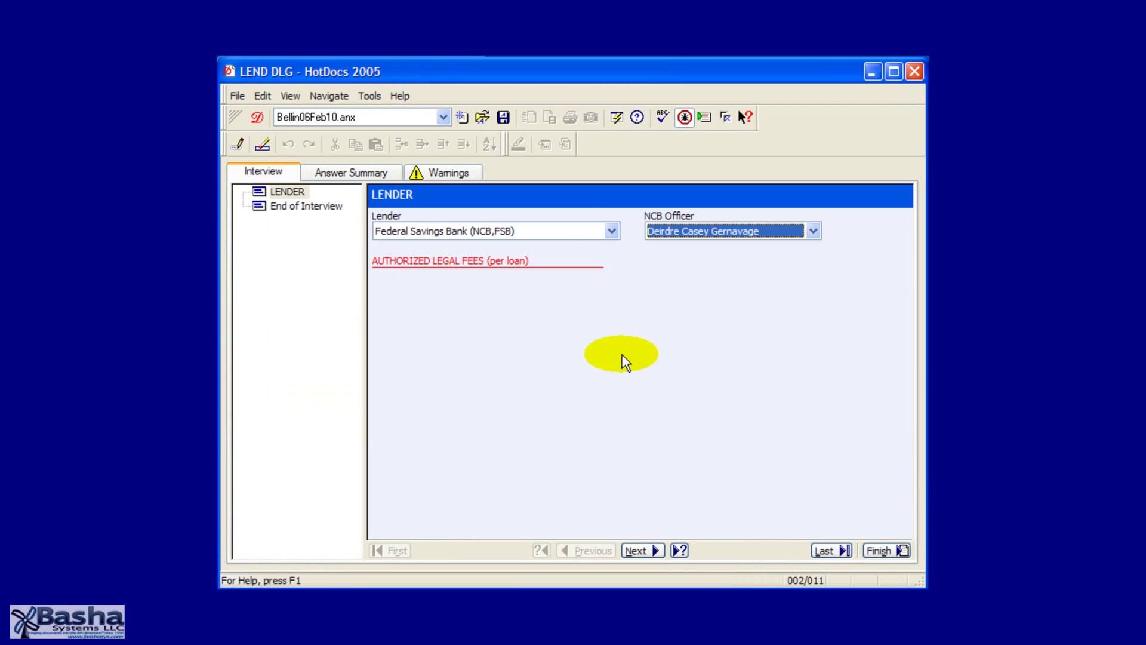
Open the Lender question's variable from the interview, review its advanced and option settings, and close the editor without changes.
right_click(557, 231)
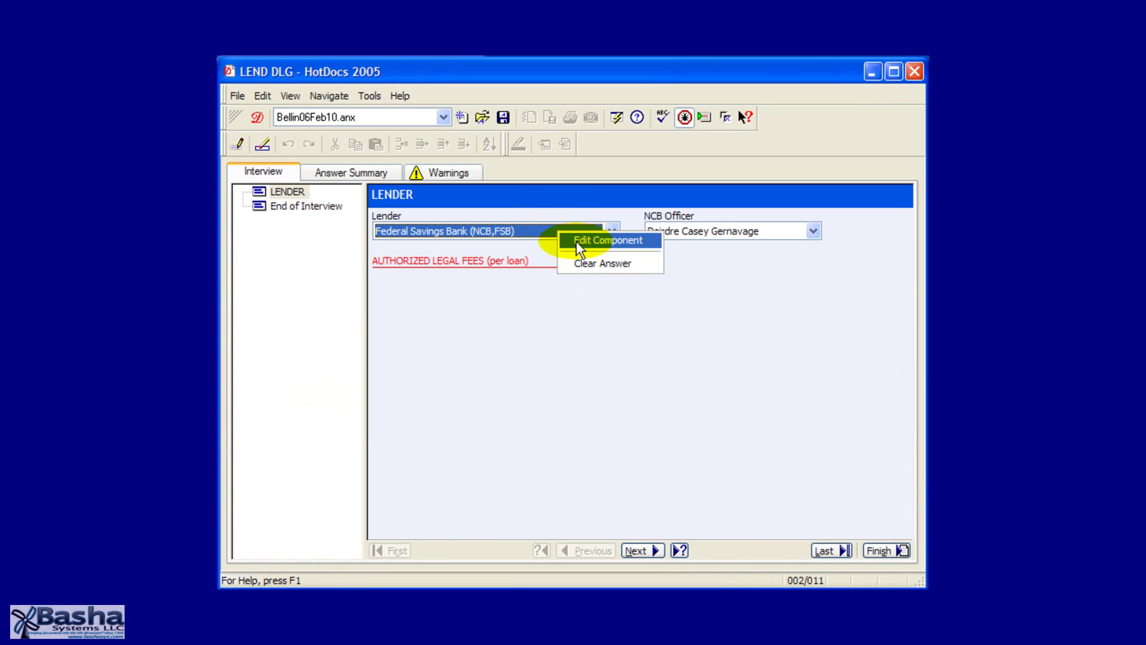
left_click(575, 241)
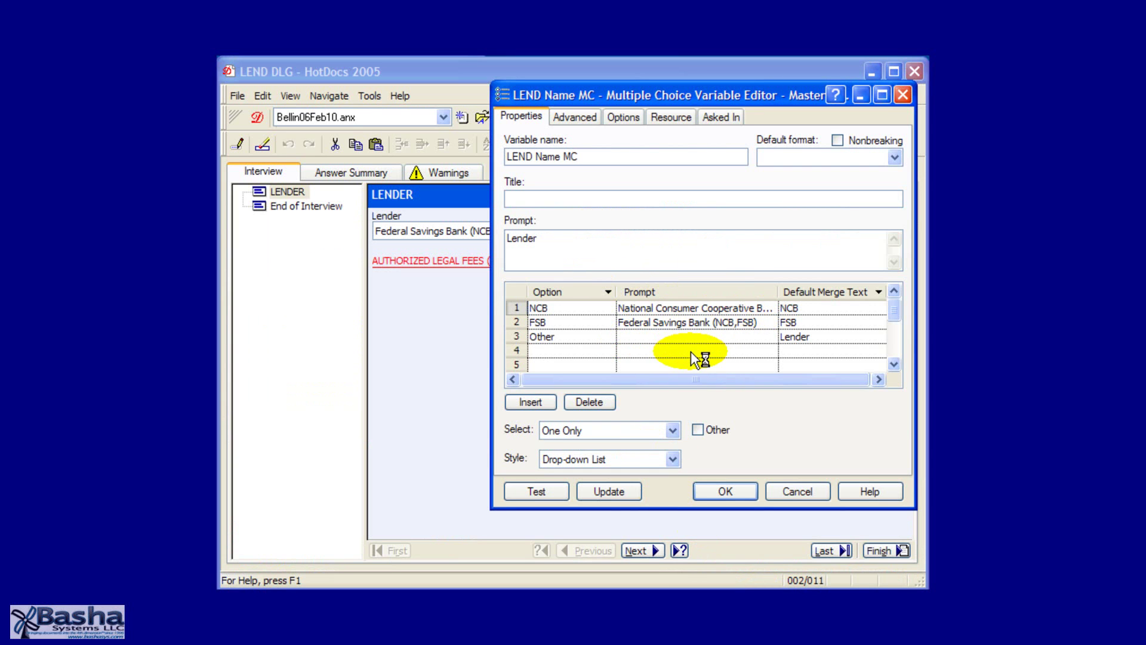
left_click(585, 117)
left_click(621, 119)
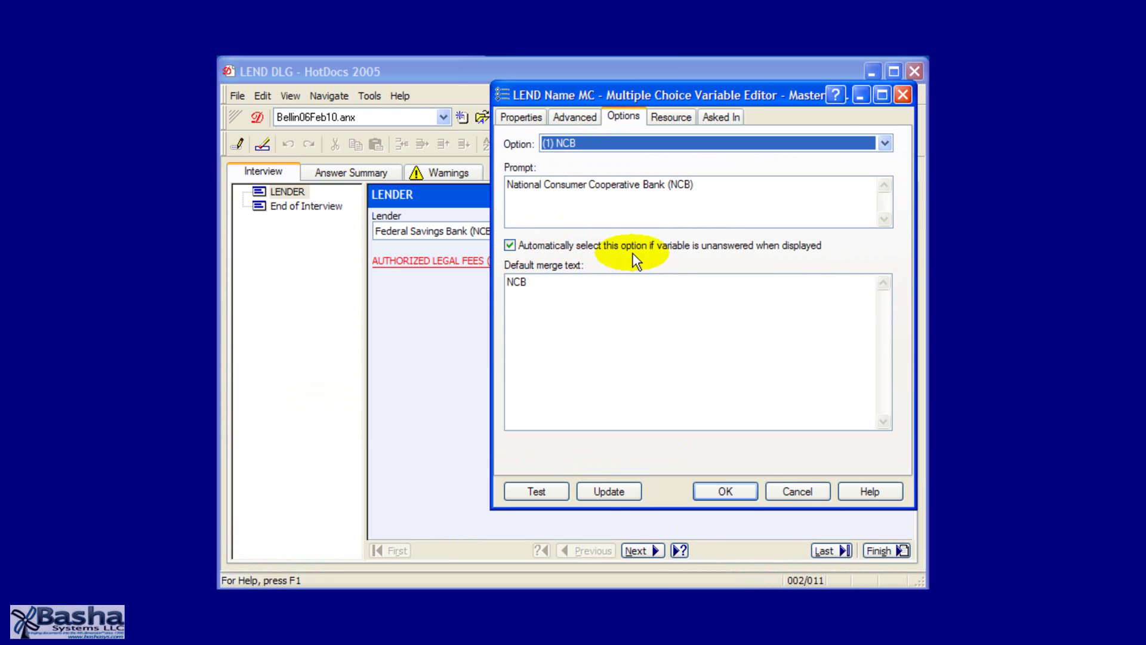
left_click(737, 489)
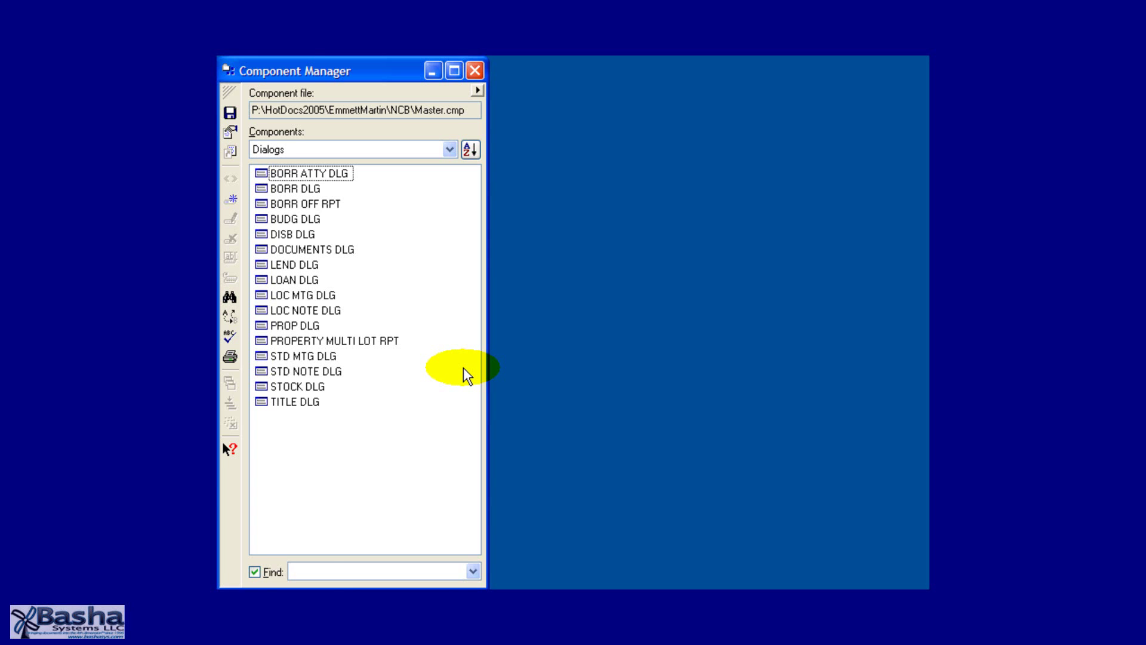
Find components matching "INTERV" by name among all components and select the INTERVIEW computation.
left_click(333, 570)
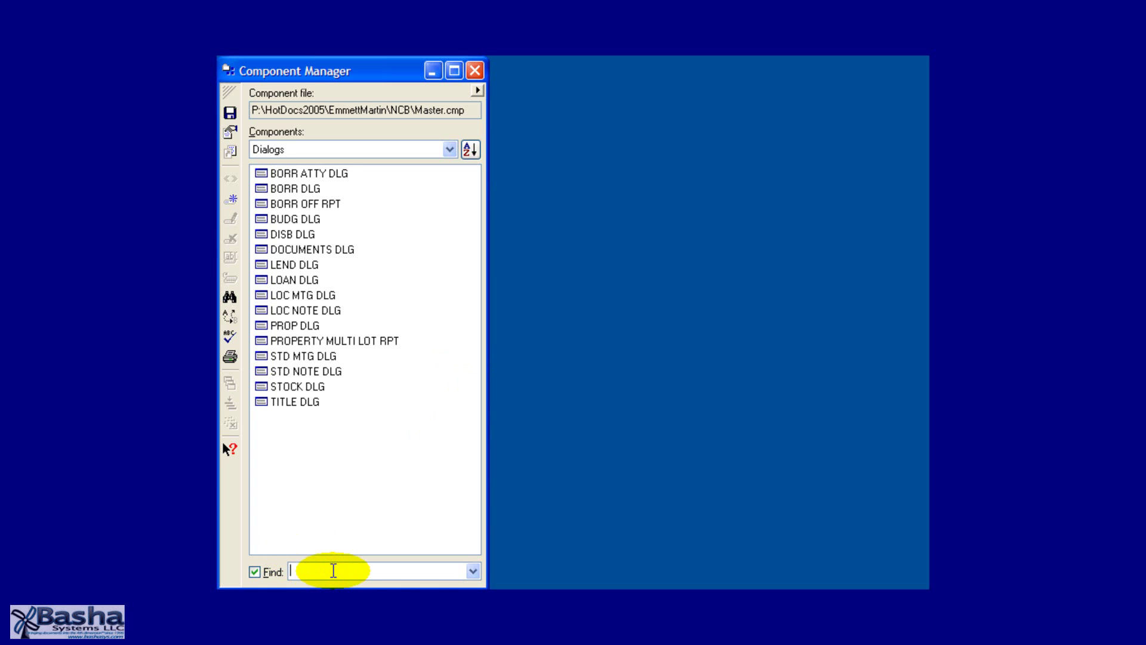
type("INTERV")
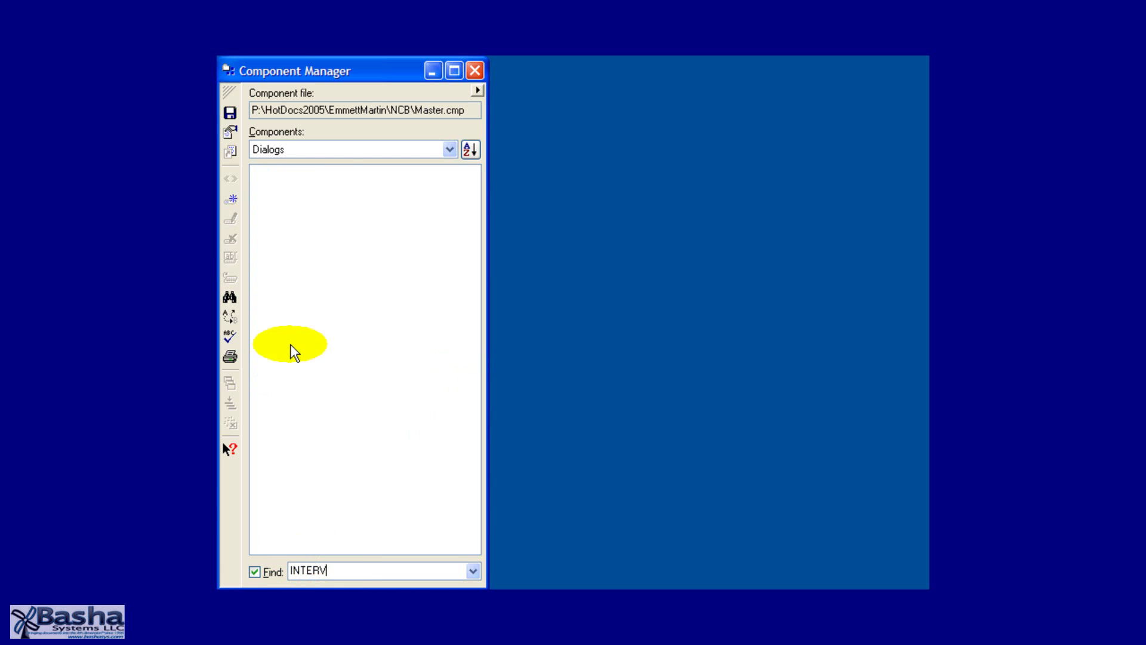
left_click(314, 152)
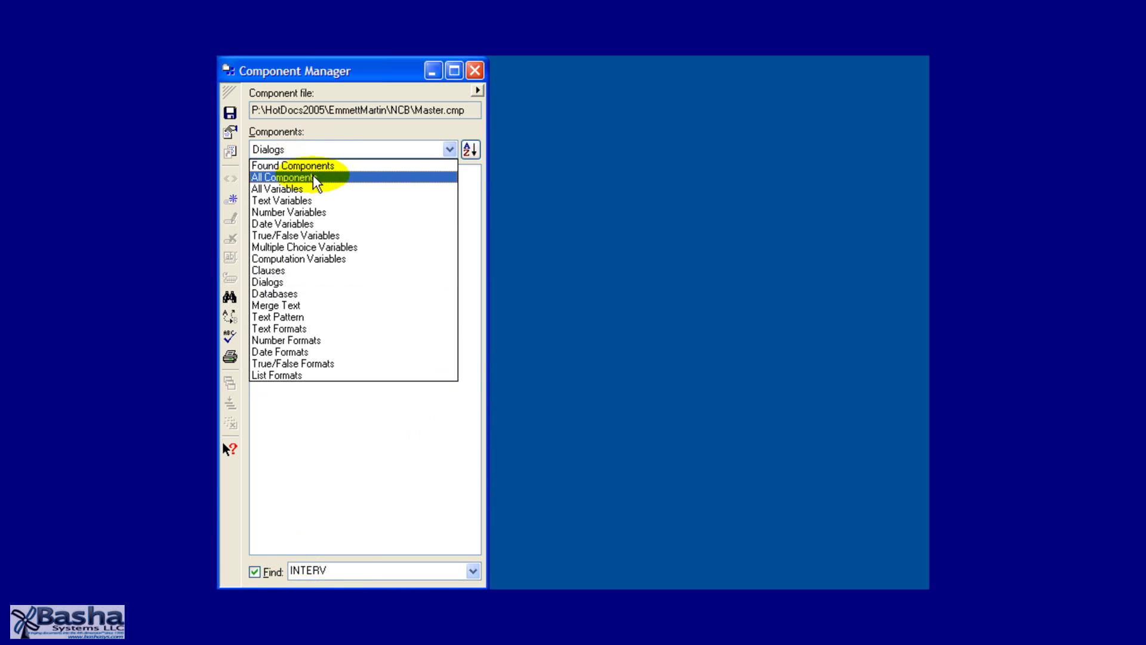
left_click(314, 175)
left_click(288, 173)
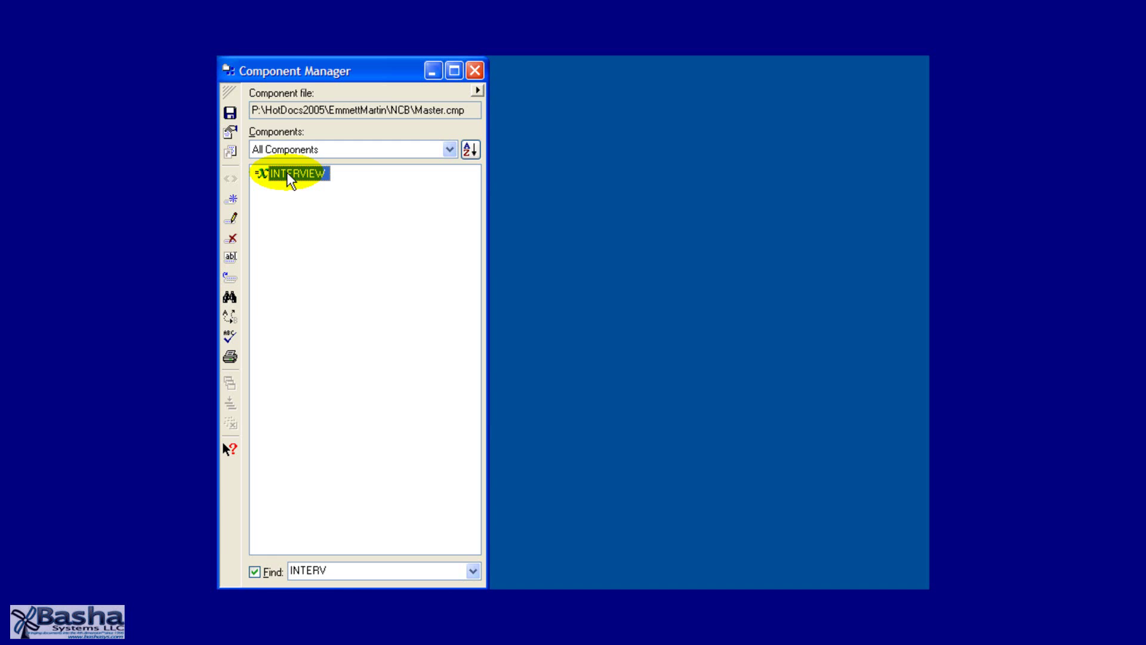
Open the INTERVIEW computation and read through its script of dialogs and document conditions.
double_click(286, 171)
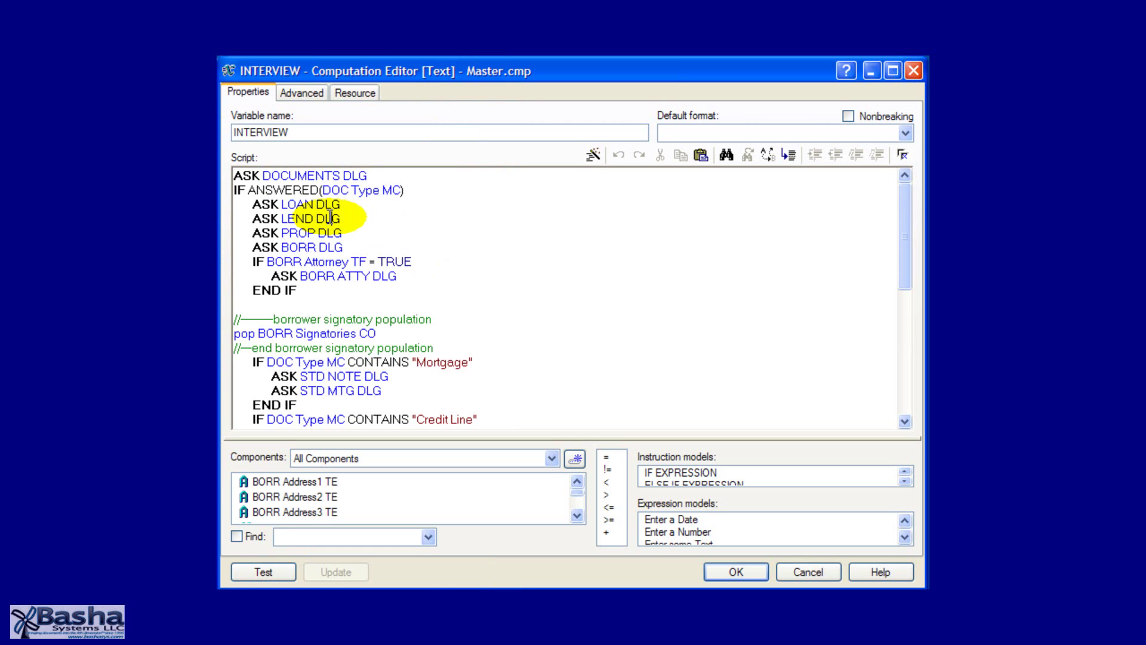
scroll(330, 218, "down", 4)
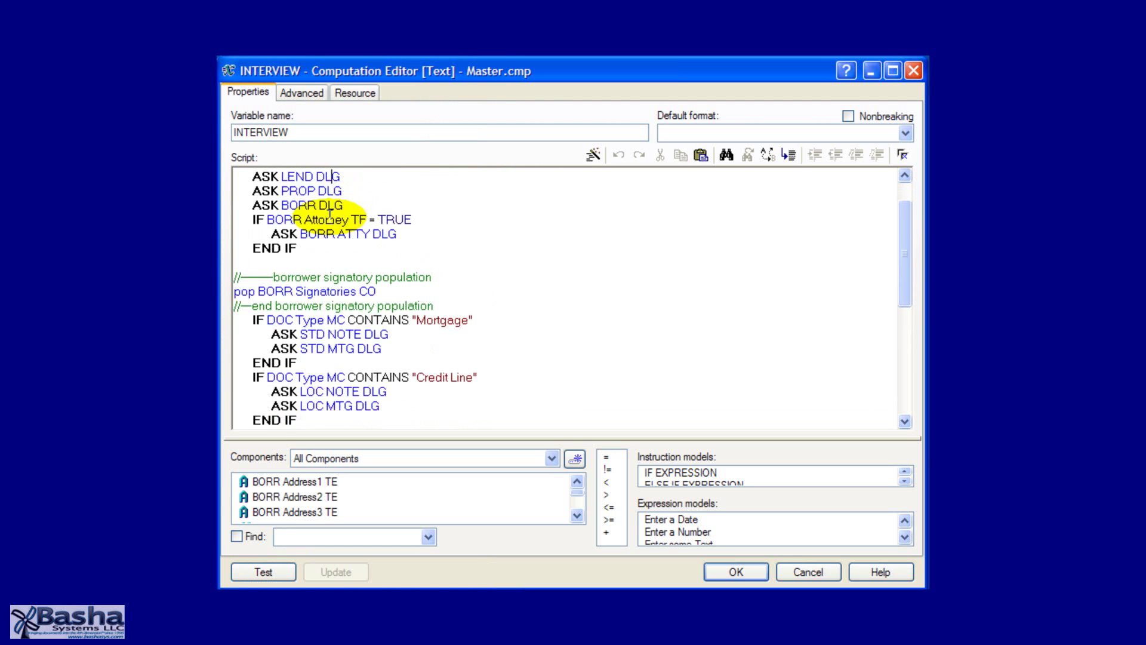
scroll(330, 218, "down", 4)
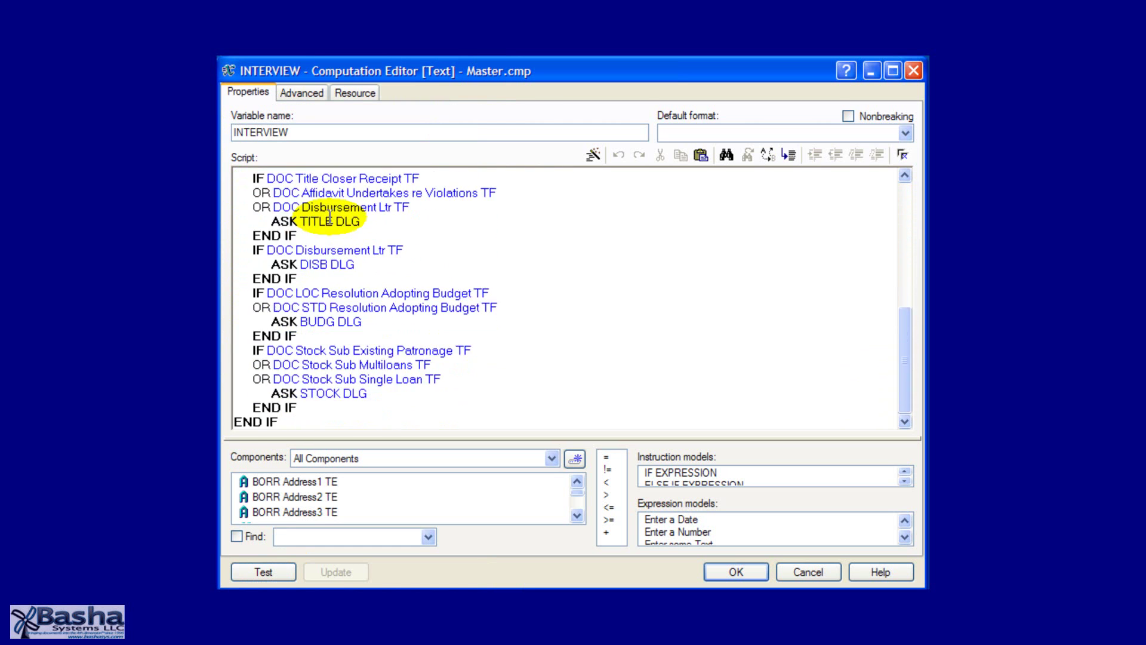
scroll(330, 217, "up", 8)
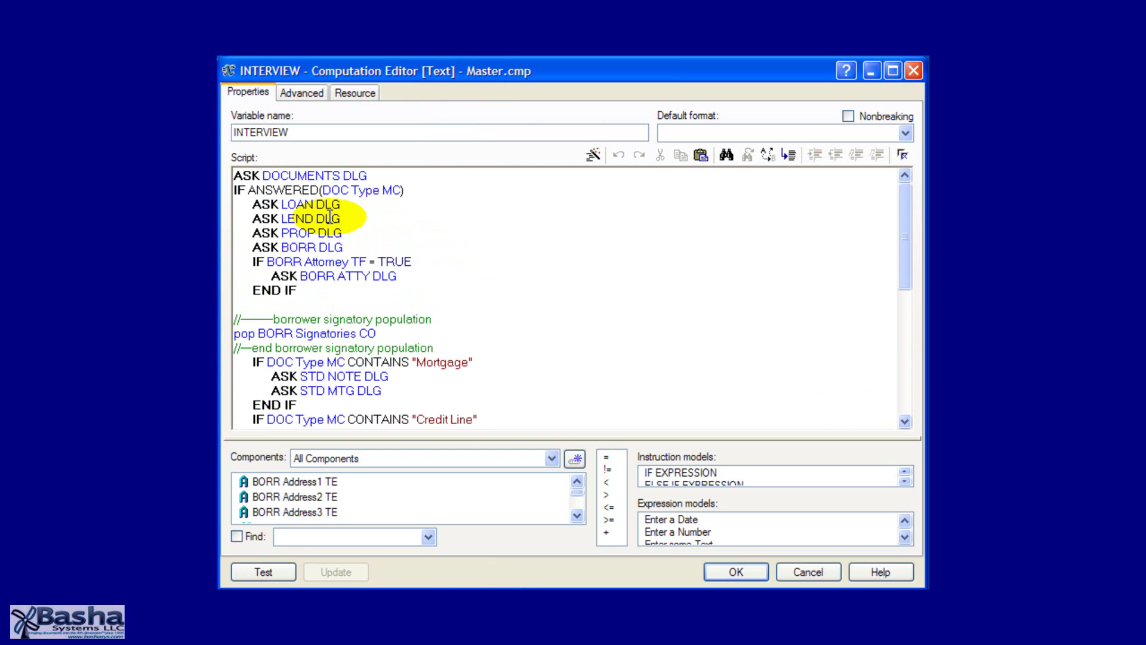
scroll(330, 218, "down", 4)
scroll(330, 218, "down", 4)
scroll(330, 218, "up", 7)
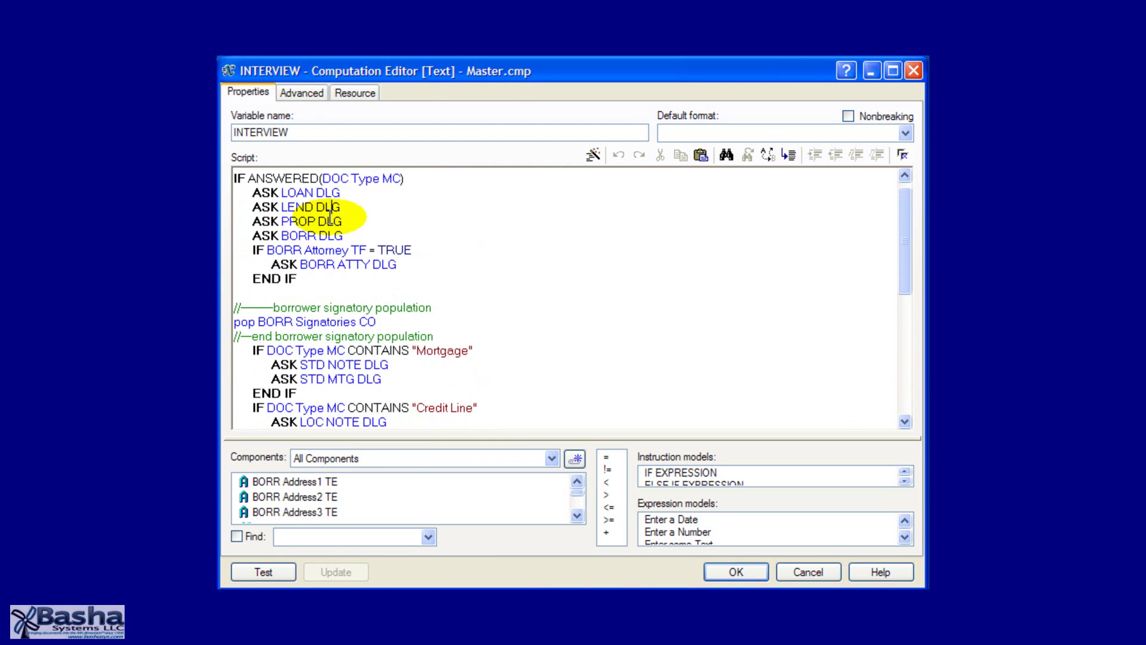
Open the pop BORR Signatories CO computation from the INTERVIEW script, review its script, and close it without changes.
double_click(344, 322)
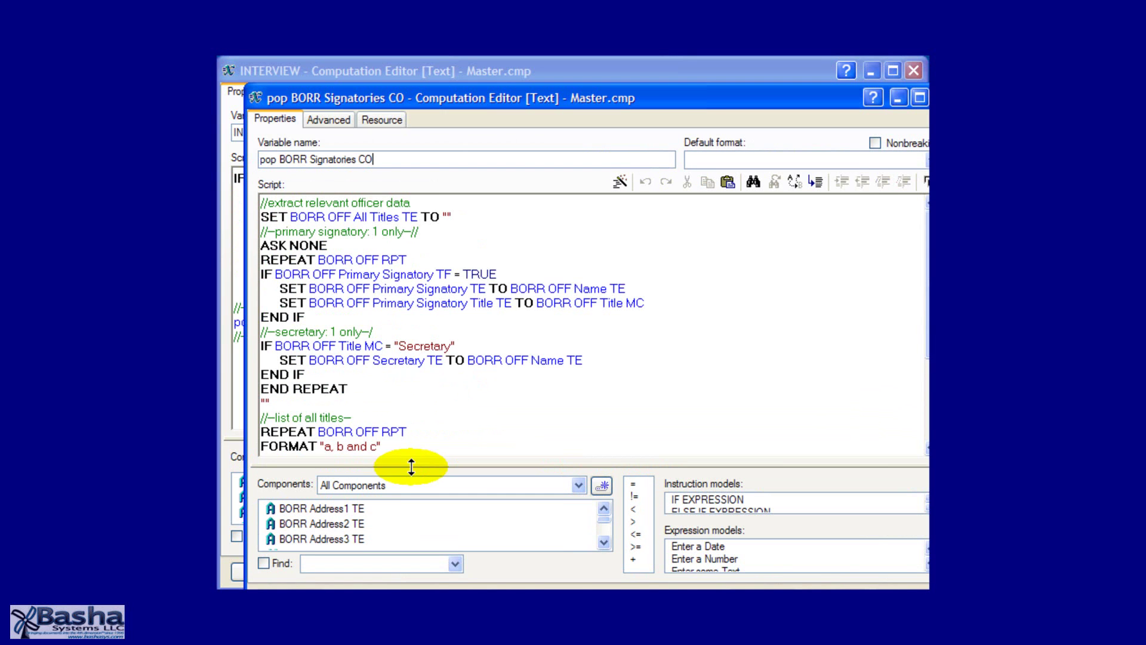
left_click_drag(378, 95, 363, 63)
left_click(470, 286)
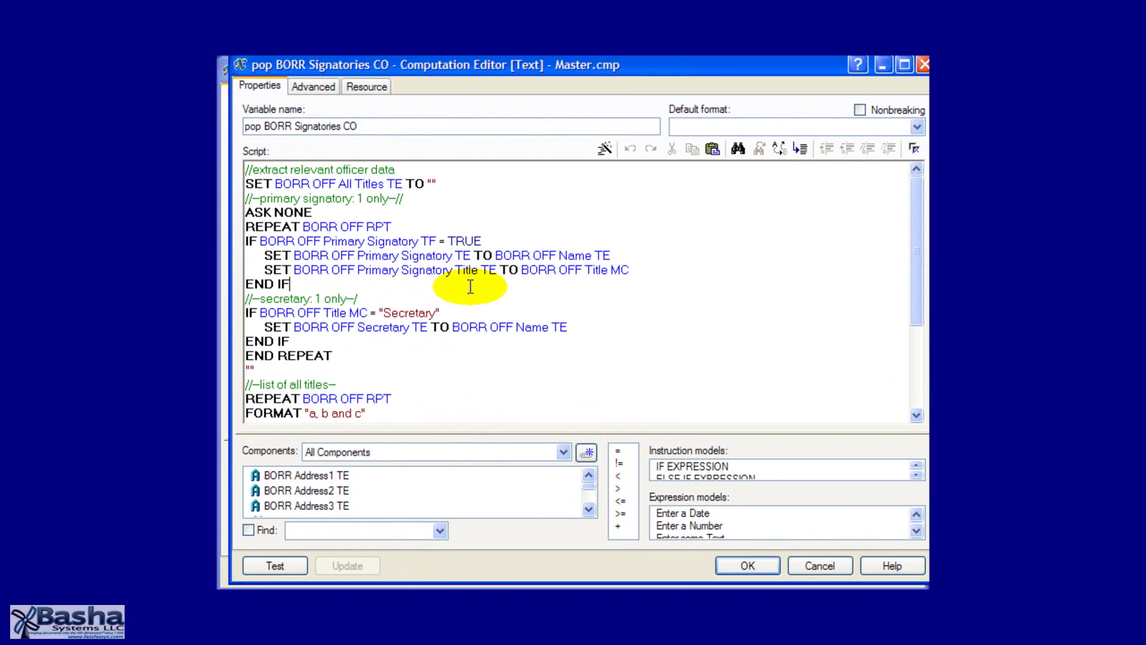
scroll(471, 287, "down", 3)
scroll(470, 286, "up", 3)
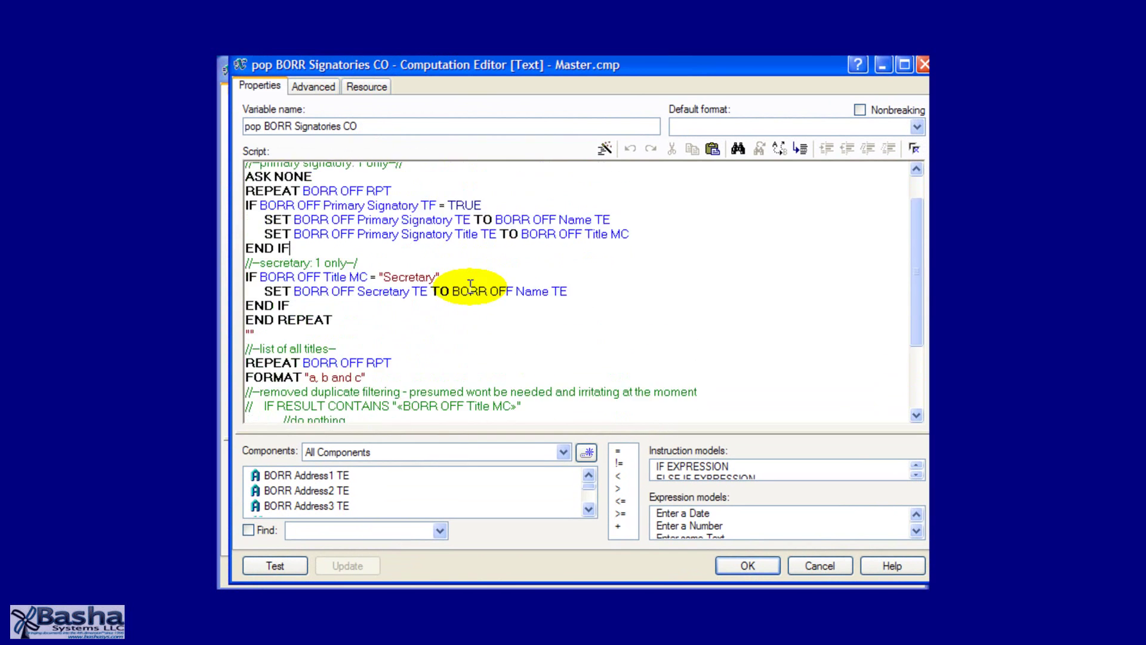
left_click(726, 565)
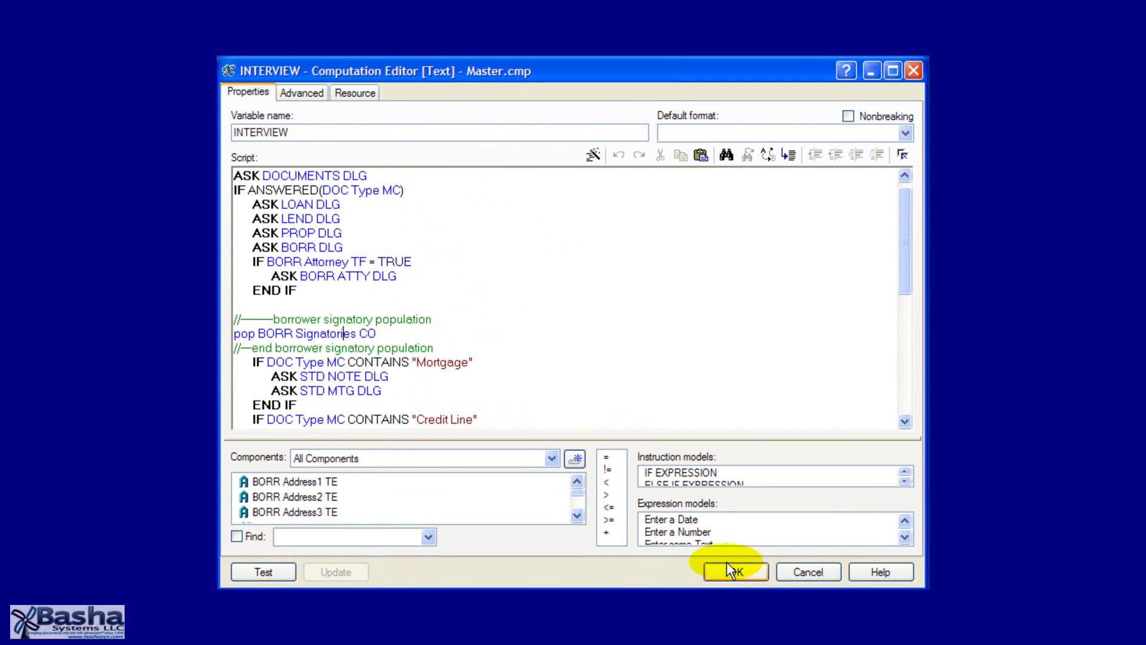
Review the rest of the INTERVIEW script, test it as an interview, and choose Standard First Mortgage as the transaction type.
scroll(471, 257, "down", 7)
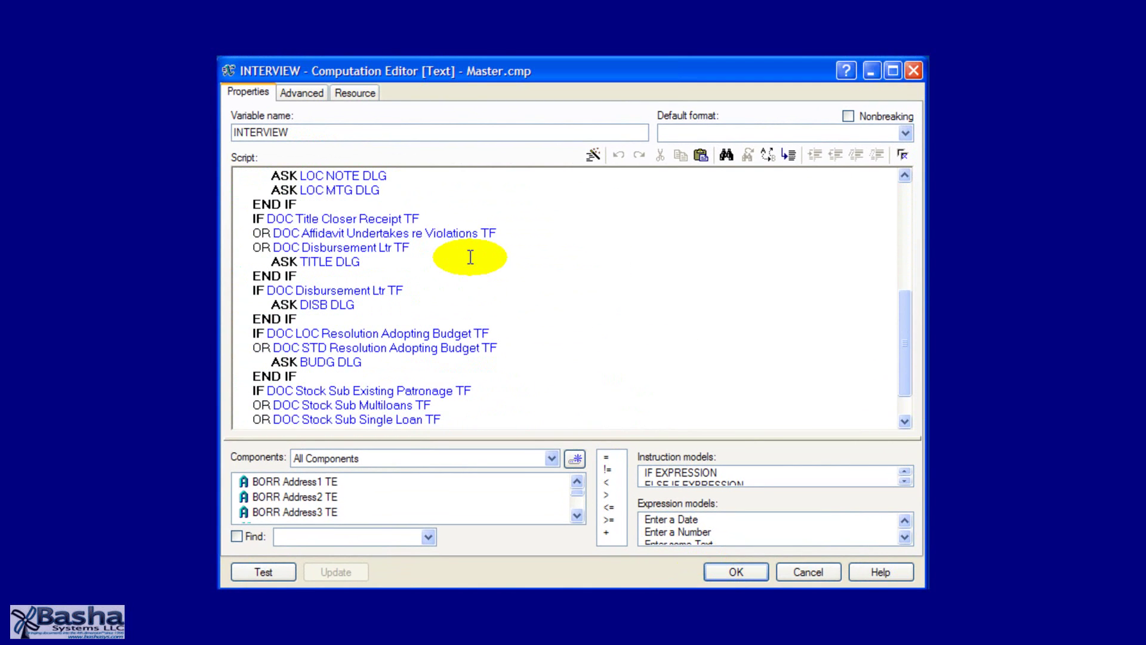
scroll(470, 257, "down", 1)
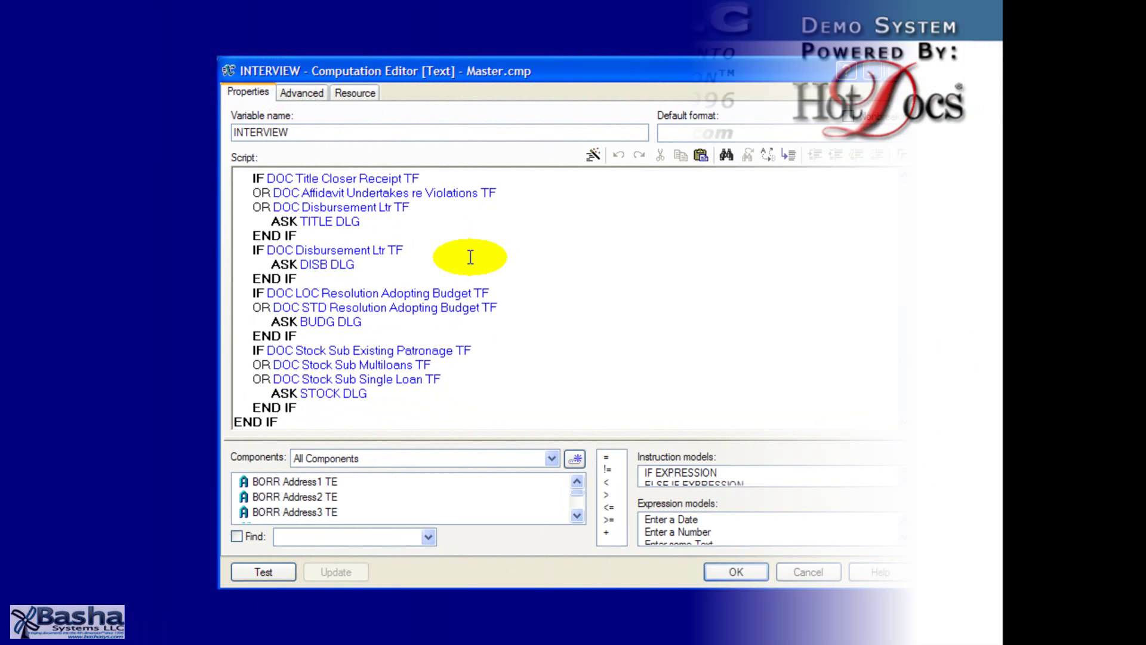
left_click(279, 573)
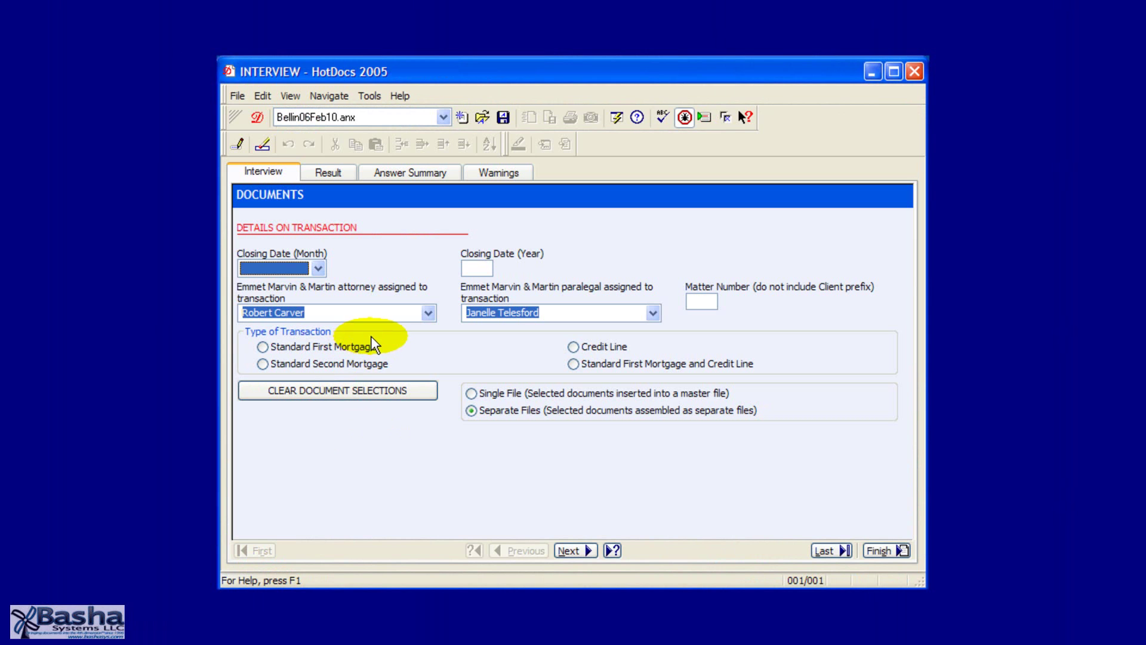
left_click(261, 348)
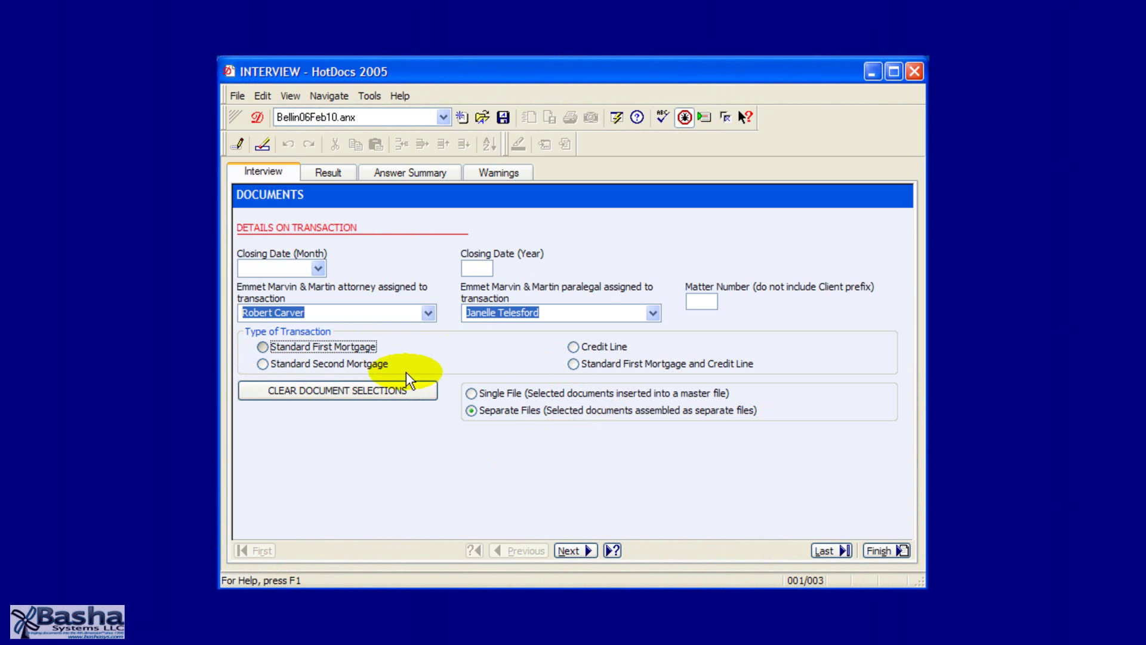
Set the closing date to March 2006 and assign the next listed attorney to the transaction.
left_click(317, 267)
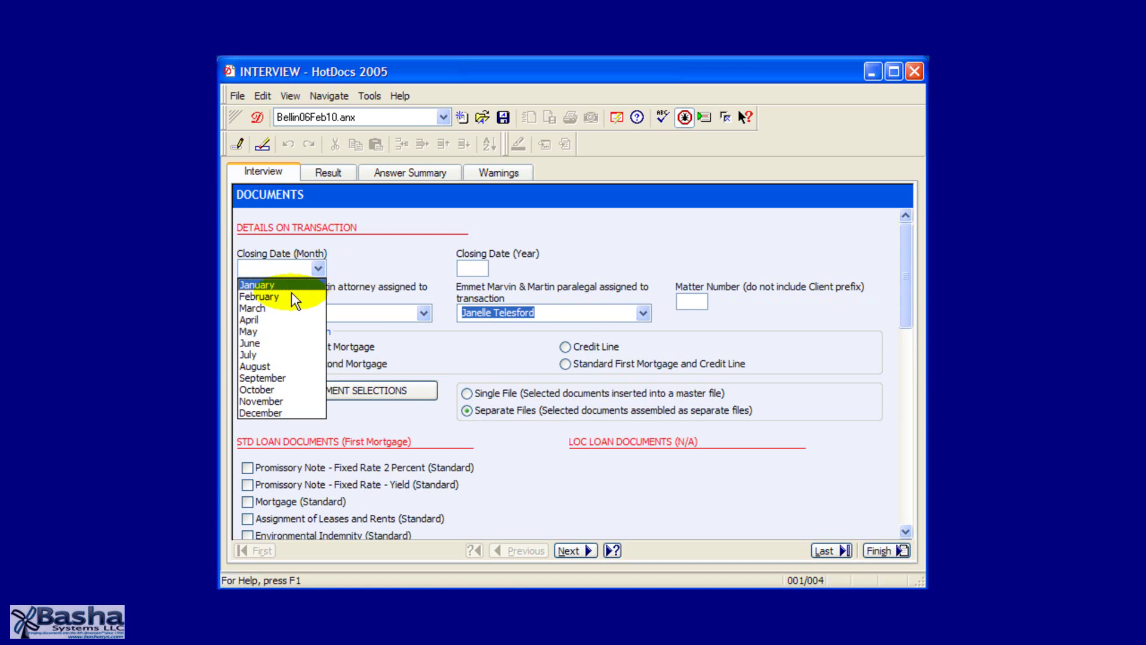
left_click(279, 309)
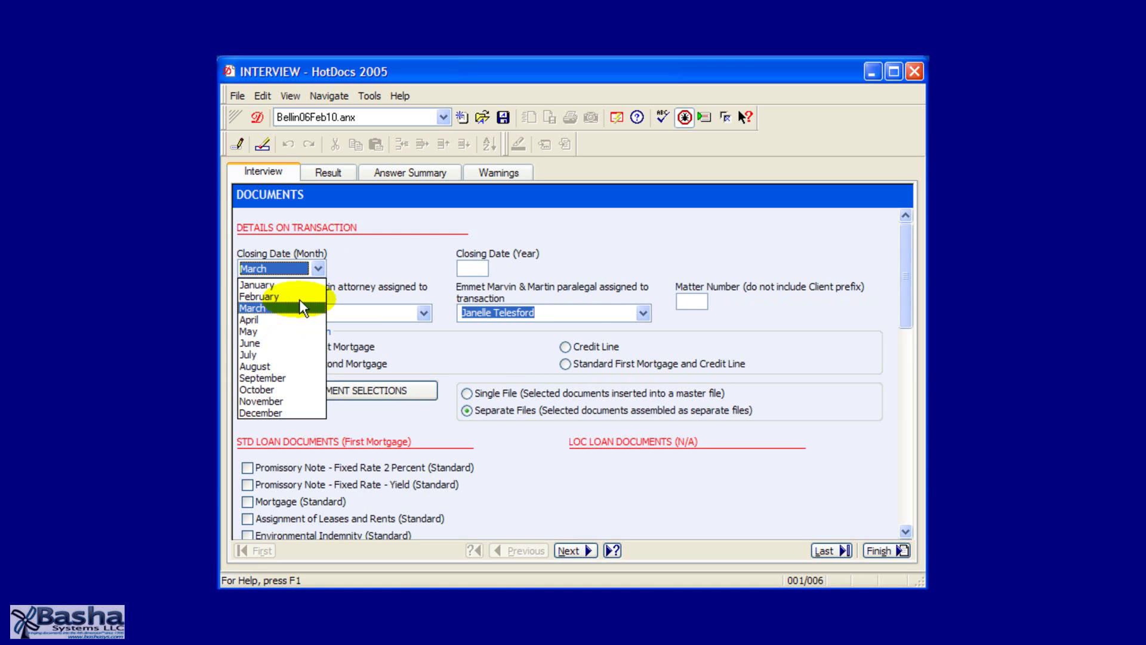
left_click(467, 268)
type("200")
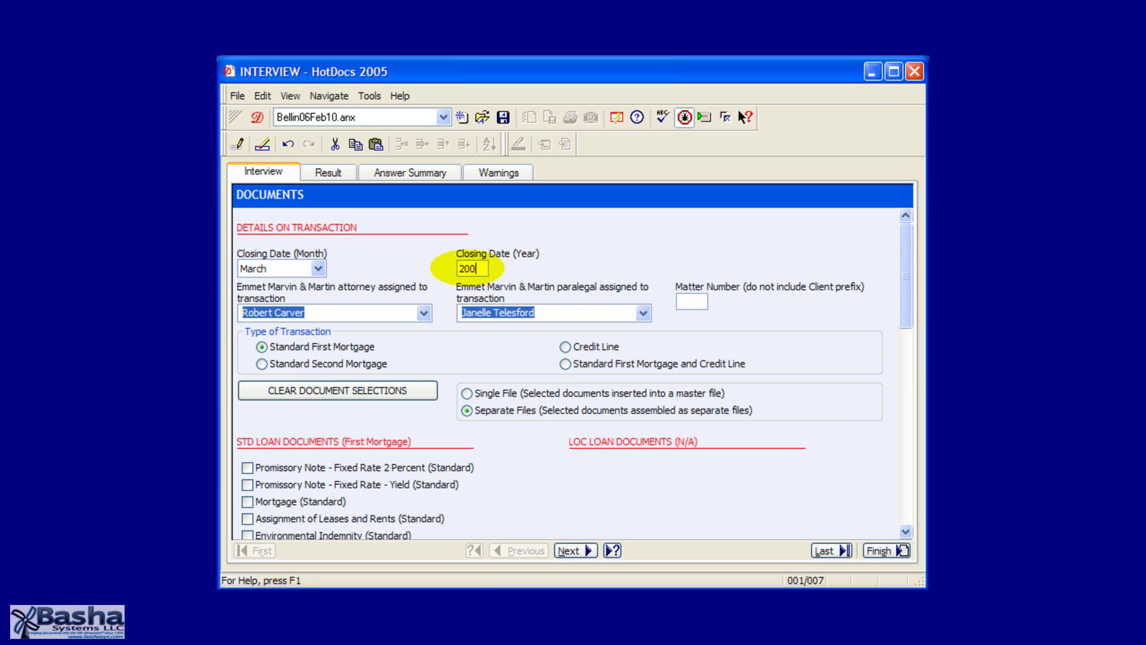
type("6")
key("Tab")
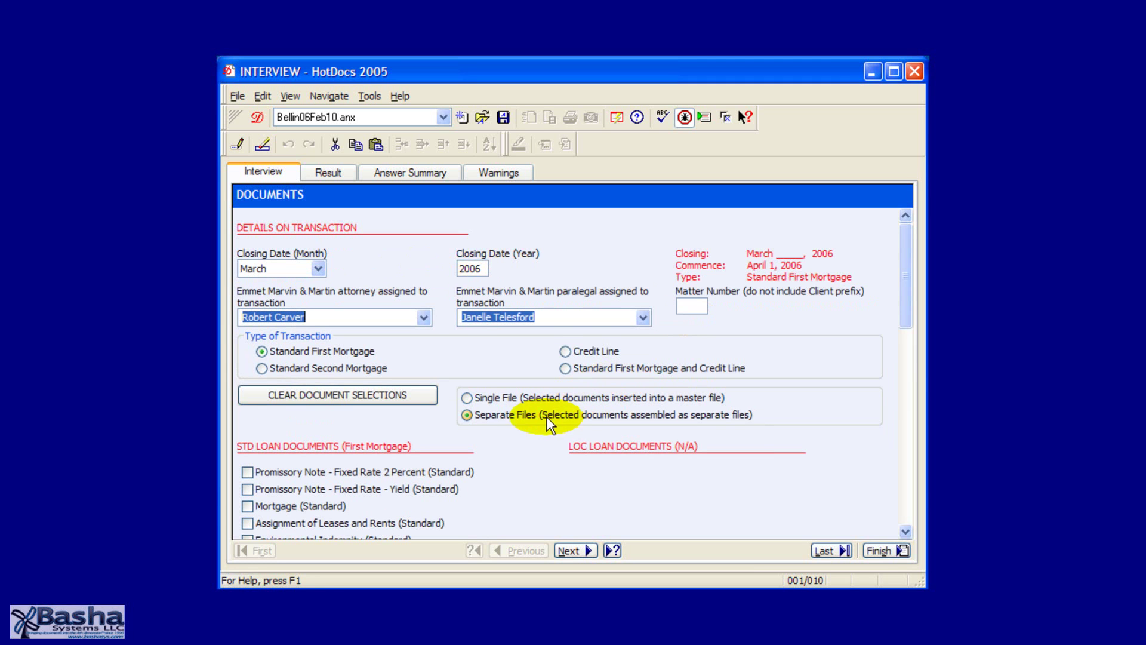
key("Down")
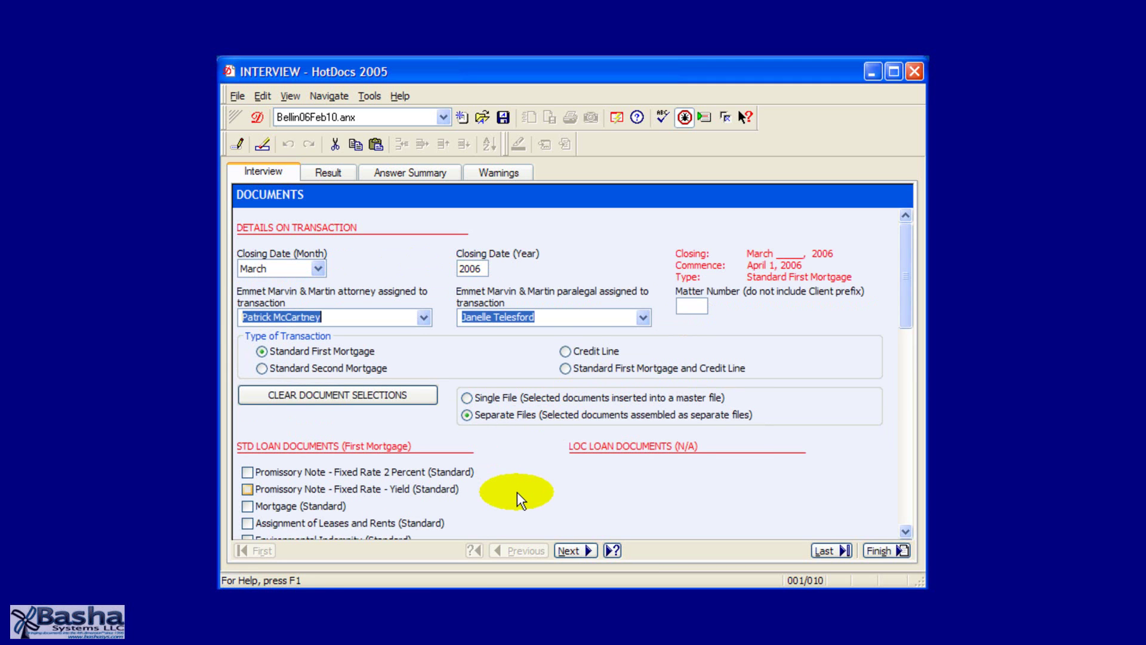
Select the standard Promissory Note - Fixed Rate - Yield, Mortgage and Closing Checklist documents, with output as a single file.
left_click(517, 491)
scroll(517, 492, "down", 8)
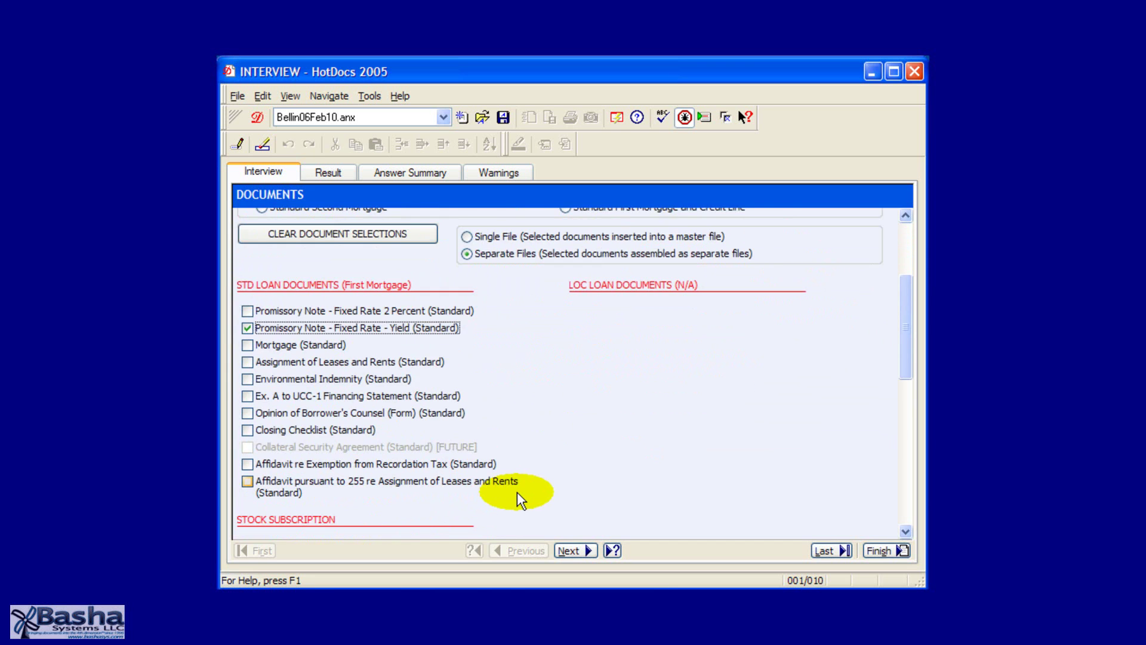
scroll(516, 491, "down", 4)
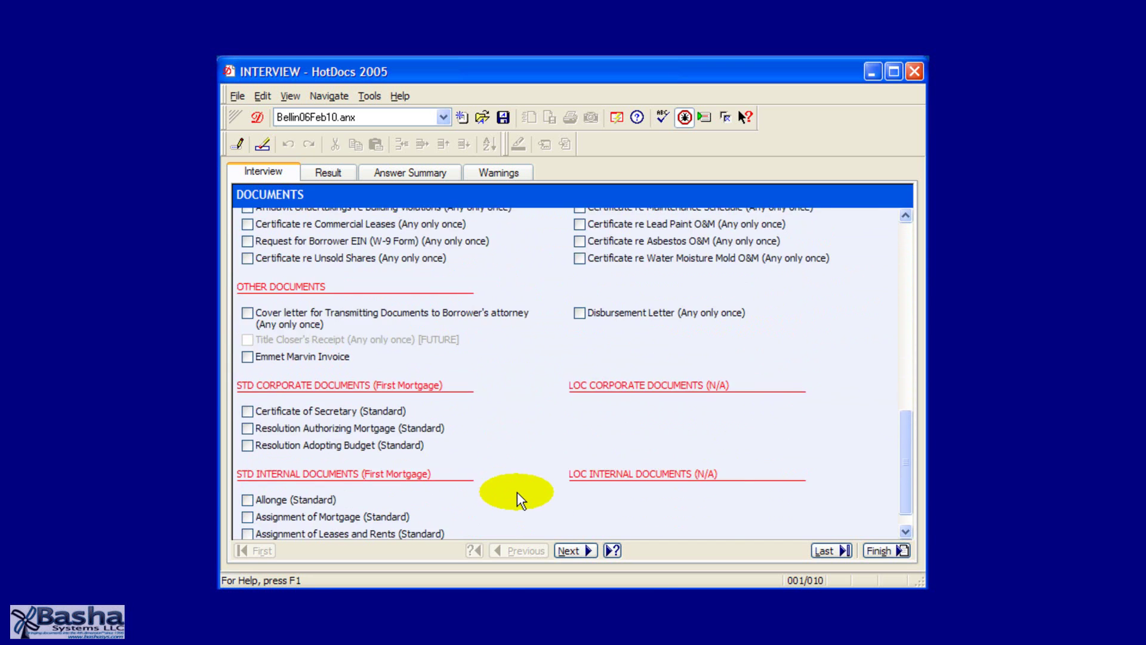
scroll(516, 492, "up", 8)
scroll(517, 491, "up", 2)
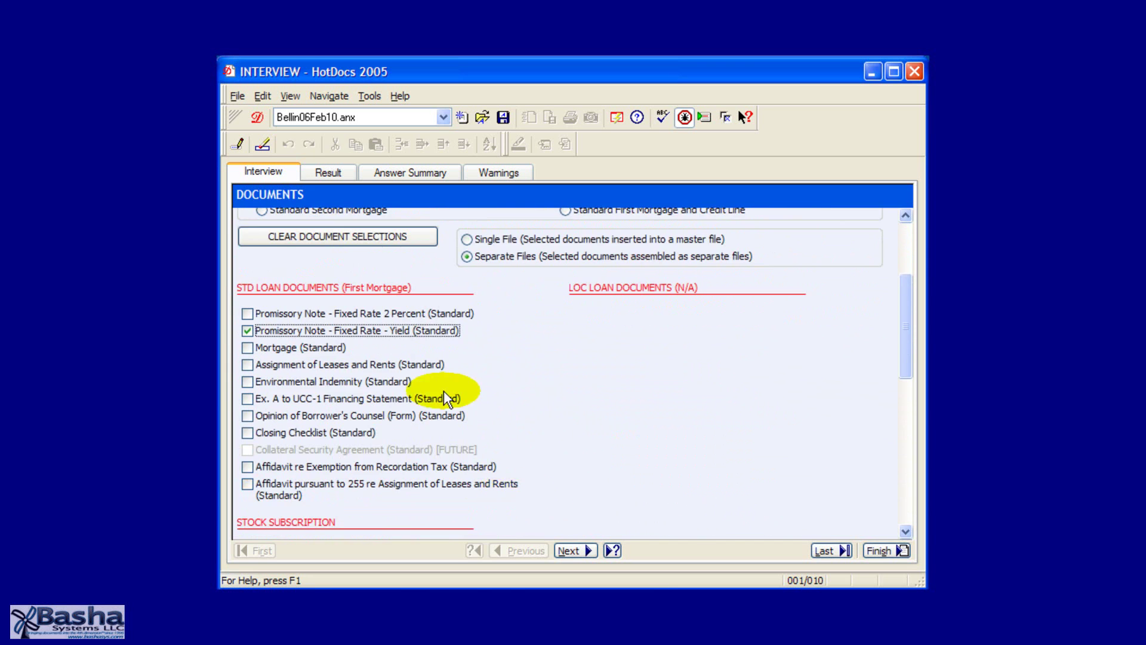
left_click(246, 346)
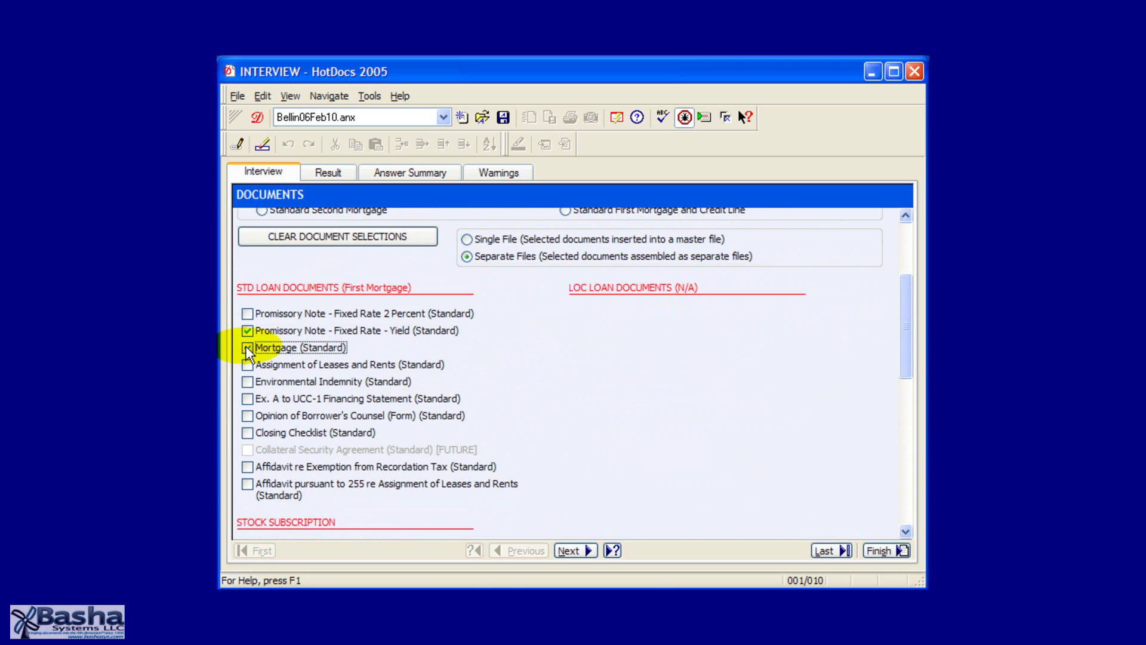
left_click(245, 432)
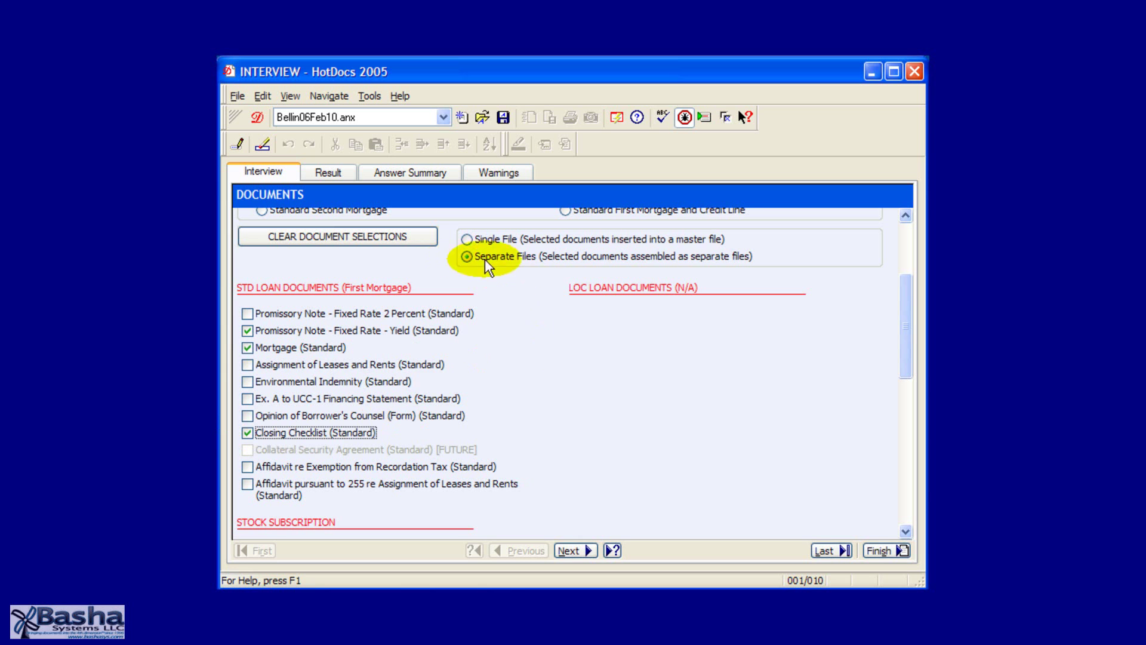
left_click(468, 239)
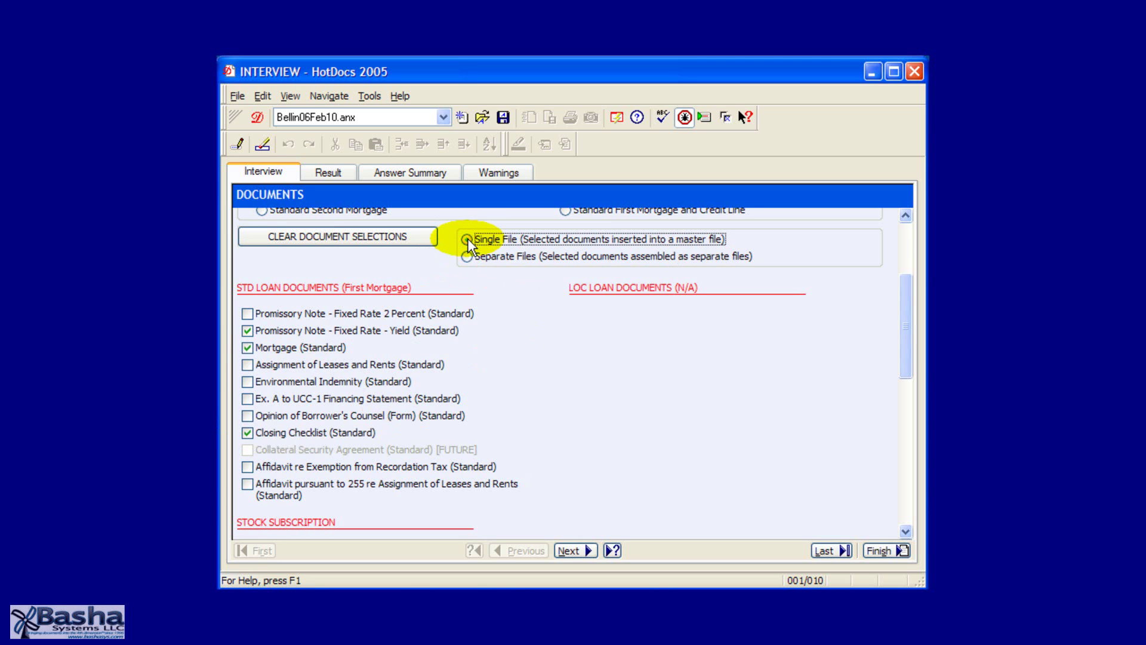
scroll(469, 242, "up", 5)
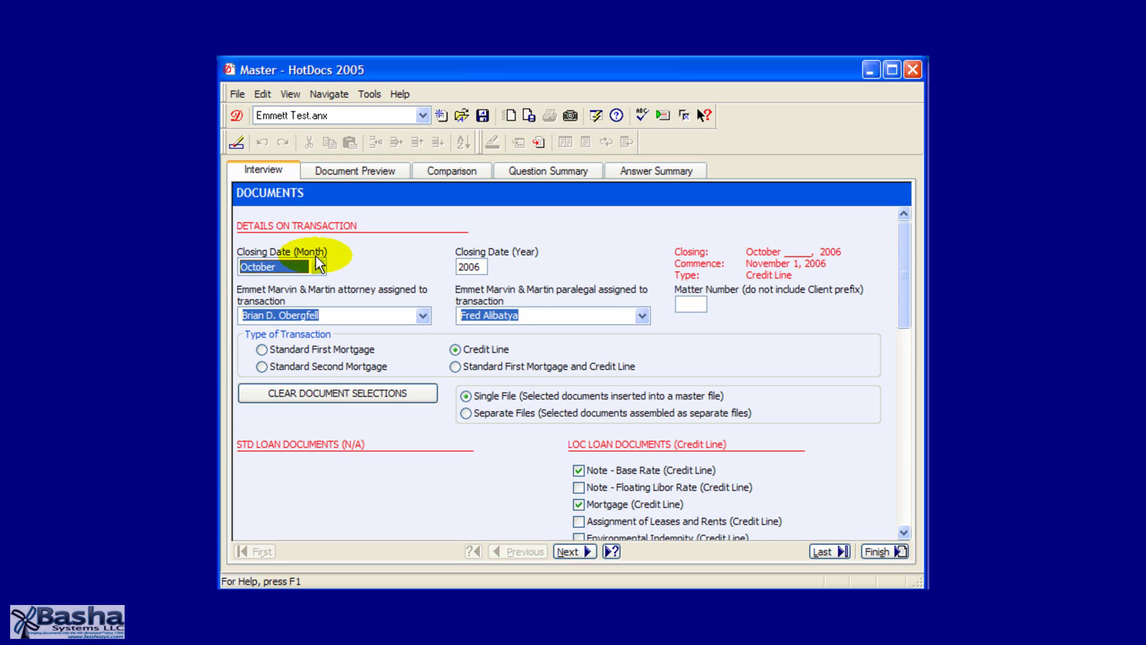
Preview the assembled Master document and read from the selected documents list to the Assignment of Leases and Rents.
left_click(337, 174)
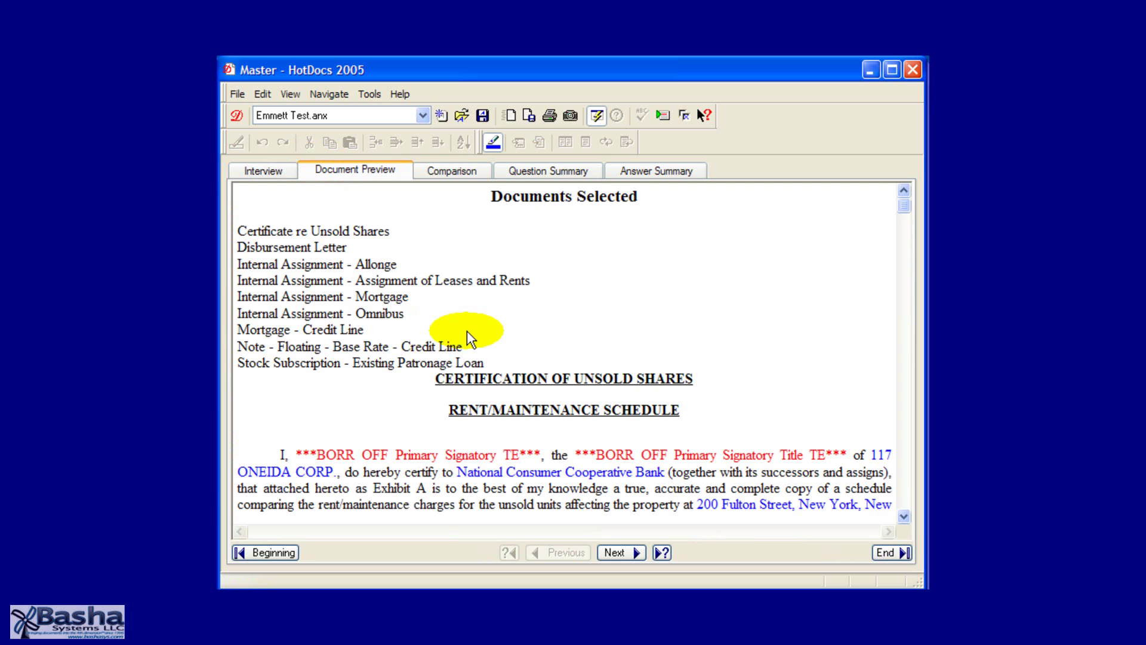
left_click(377, 311)
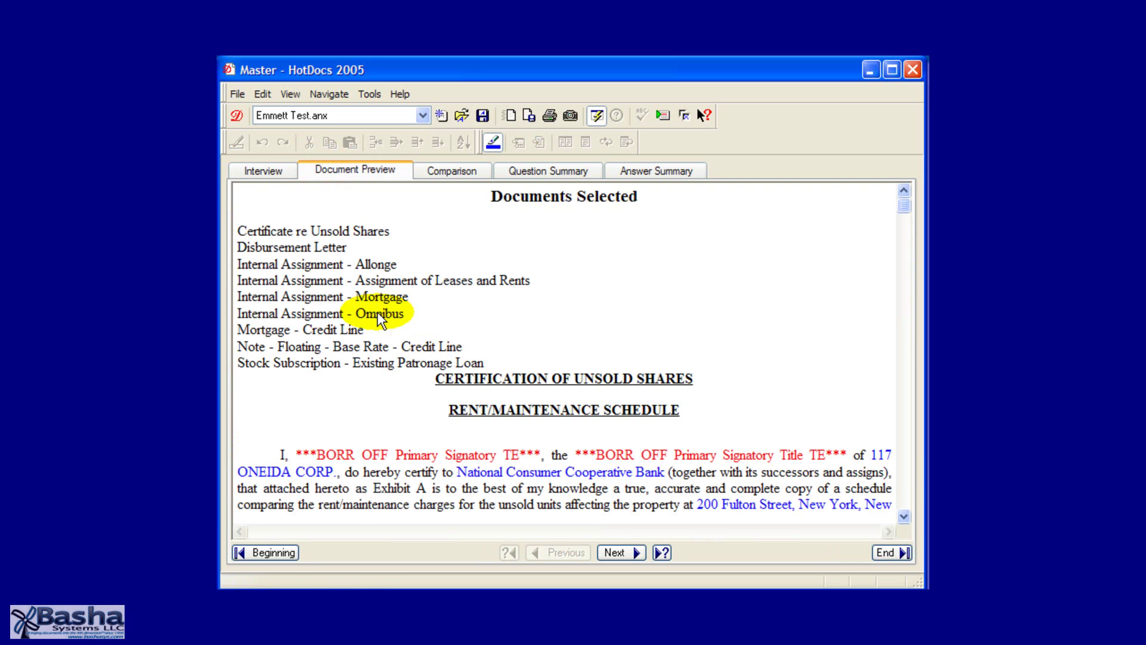
scroll(377, 311, "down", 20)
scroll(377, 311, "down", 20)
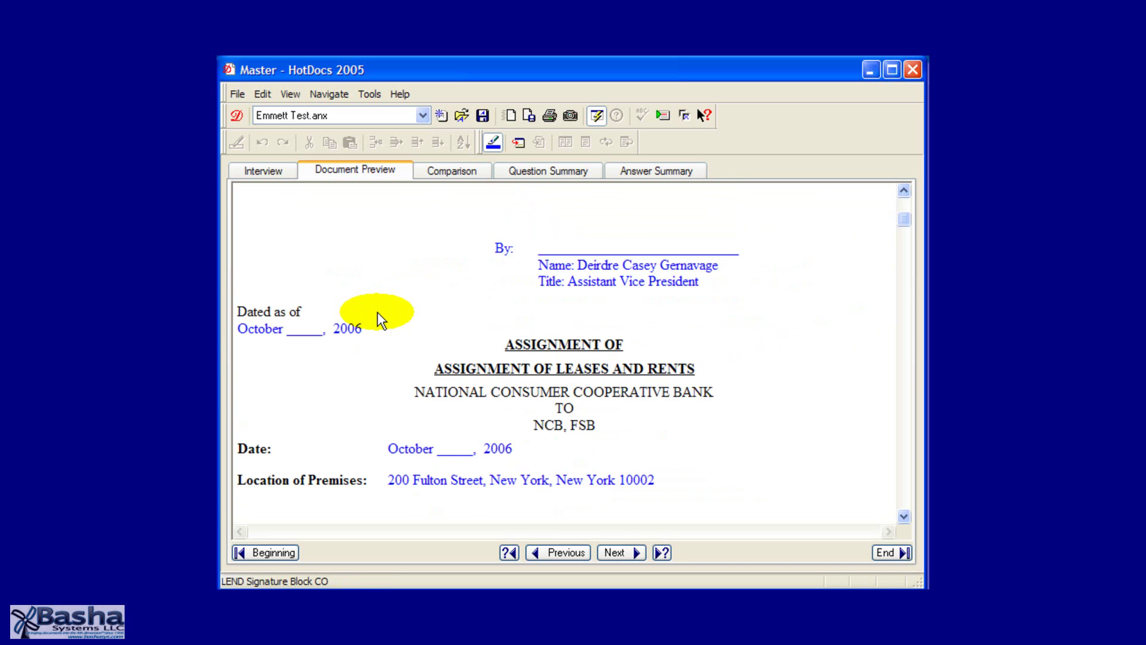
Open the PROPERTY dialog from the Location of Premises answer in the preview and append the suite number to the street address.
scroll(377, 312, "down", 2)
double_click(430, 412)
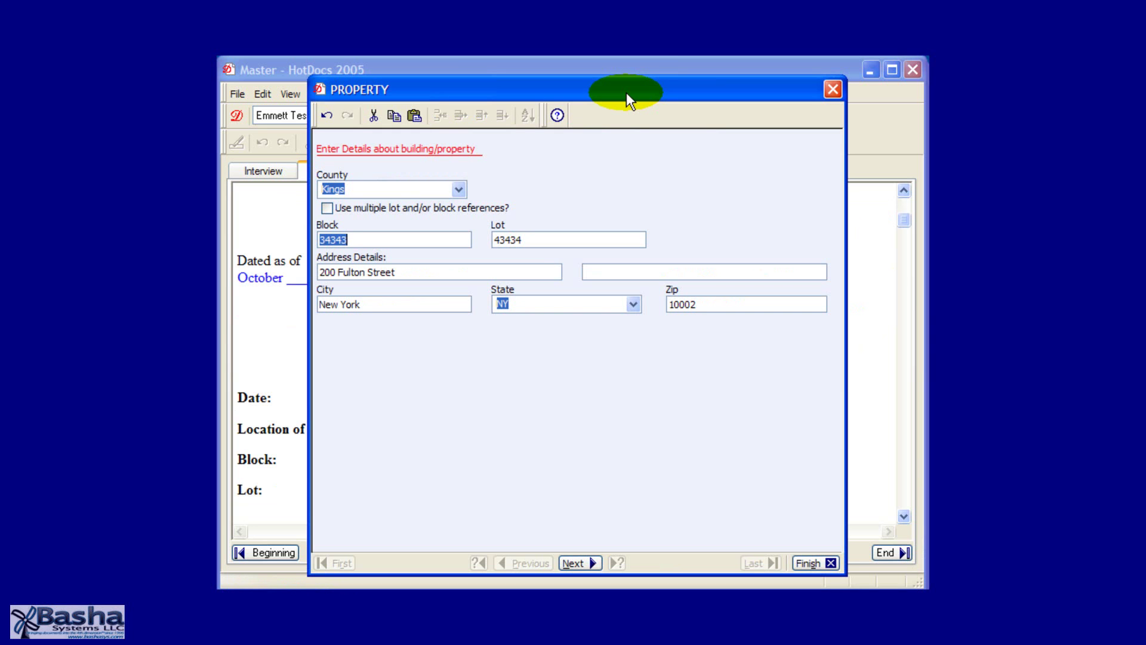
left_click(463, 266)
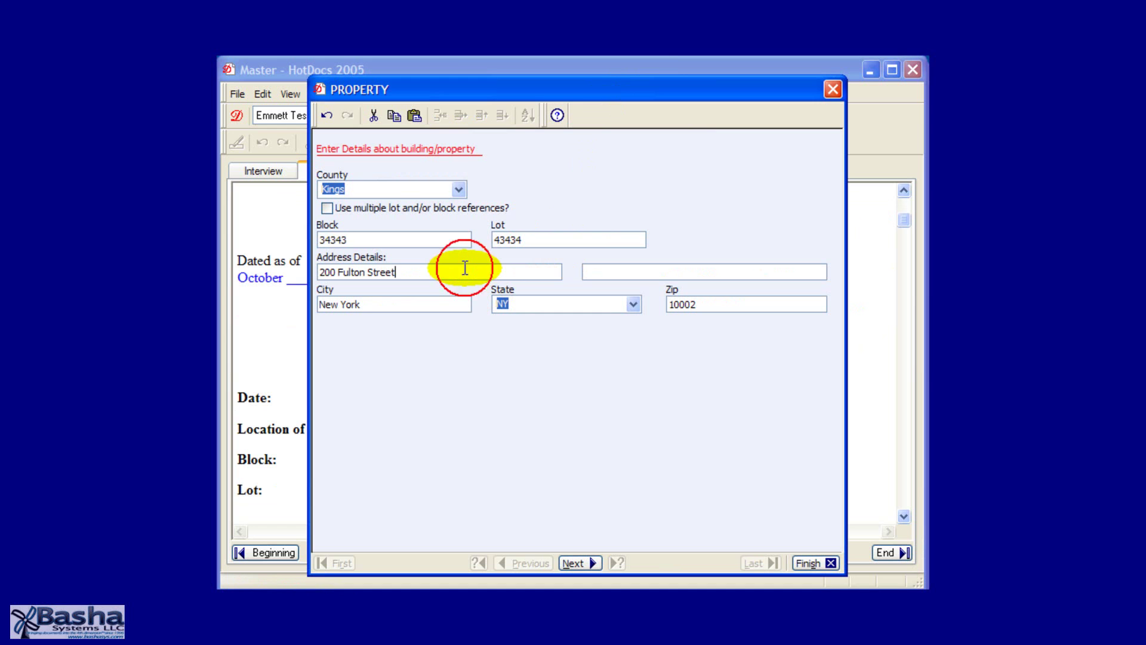
type(", Suite")
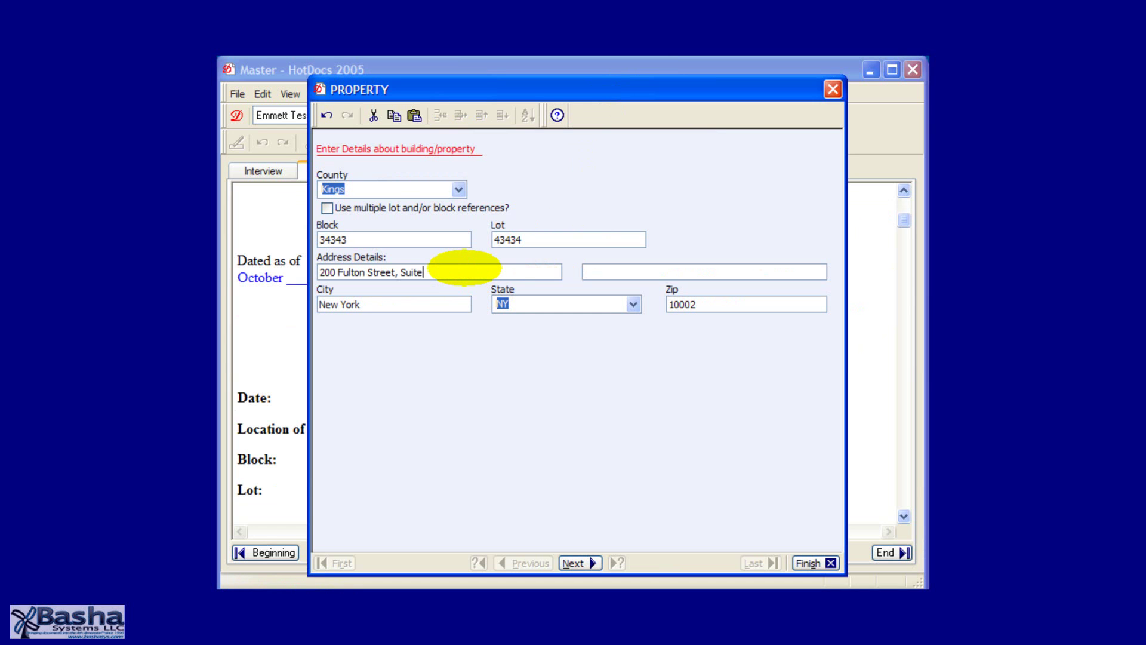
type(" 2001")
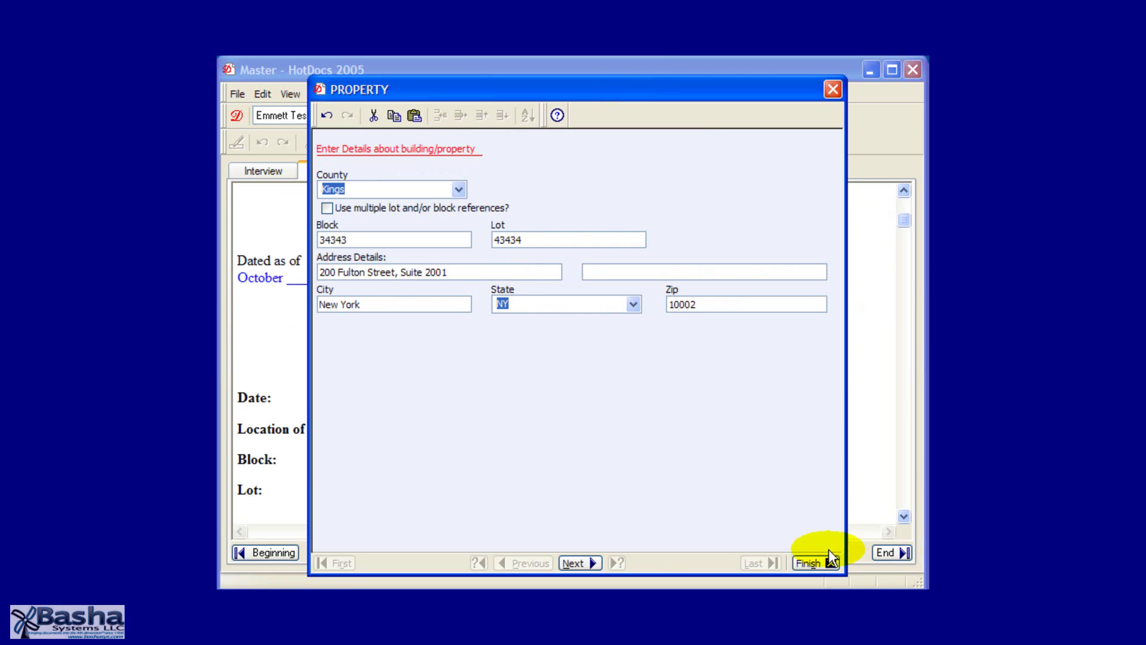
left_click(817, 561)
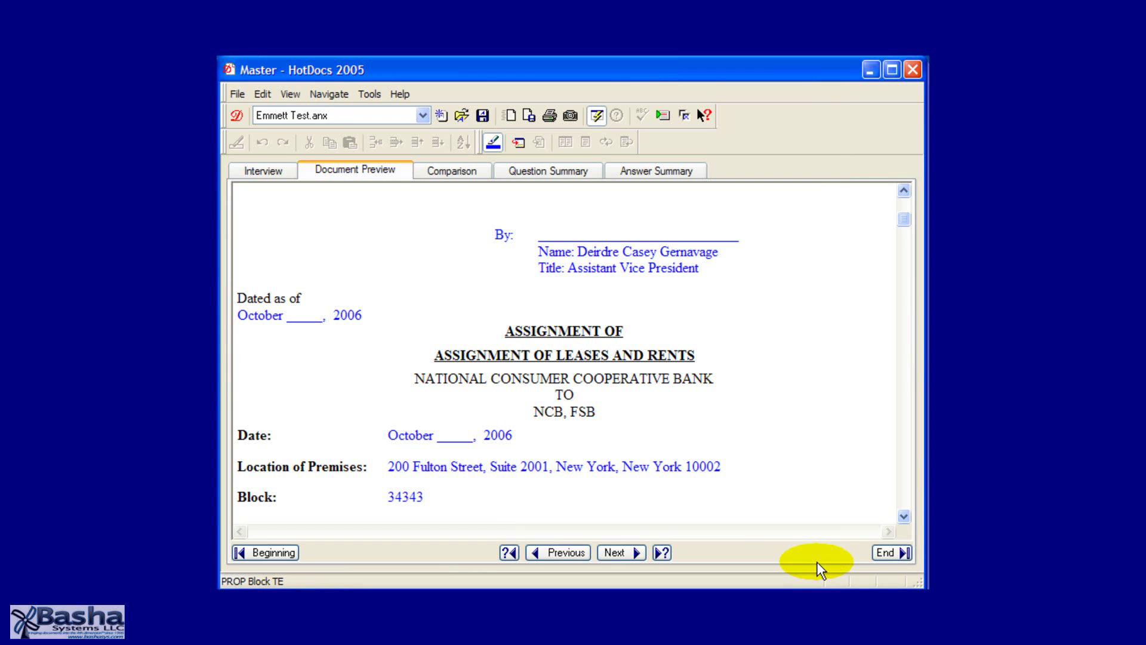
Check the edited property address in the Location of Premises line and the body of the assignment.
left_click_drag(489, 468, 538, 465)
left_click(536, 464)
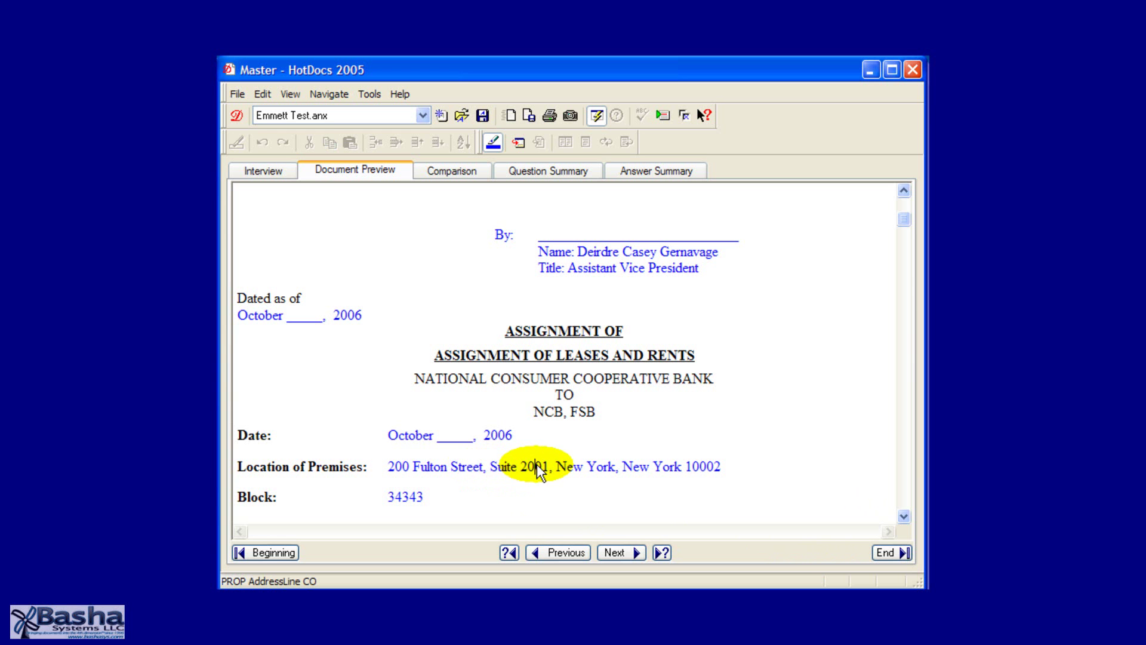
scroll(536, 464, "down", 10)
scroll(535, 463, "down", 2)
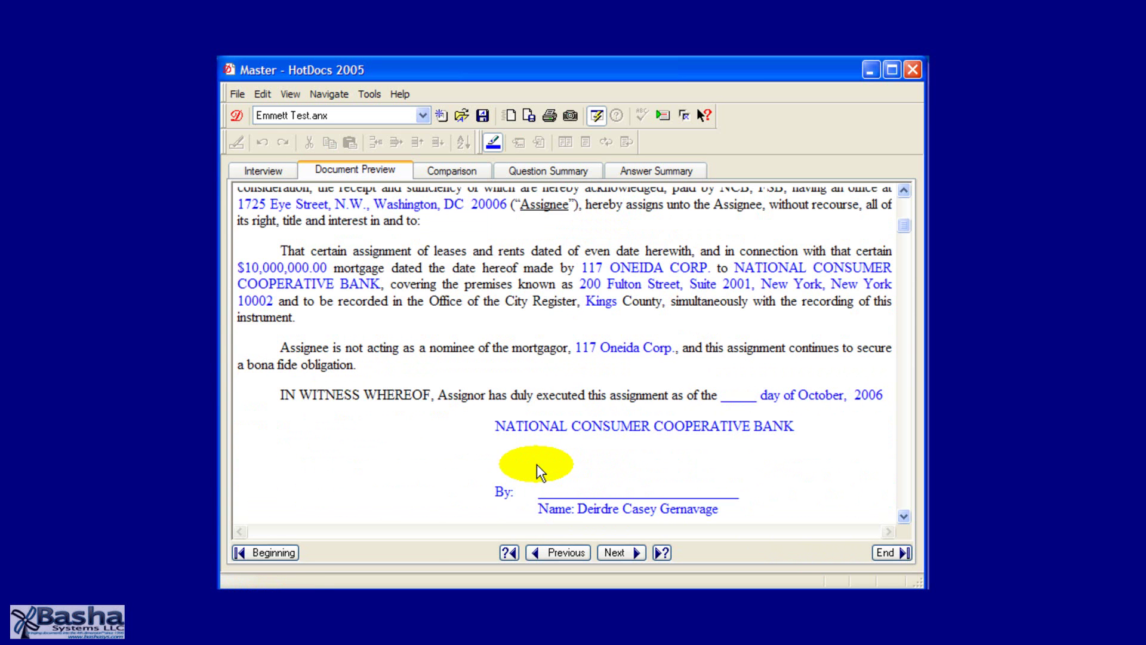
Return from the assignment preview to the interview and open the DOCUMENTS dialog's component in the Dialog Editor.
scroll(536, 464, "up", 4)
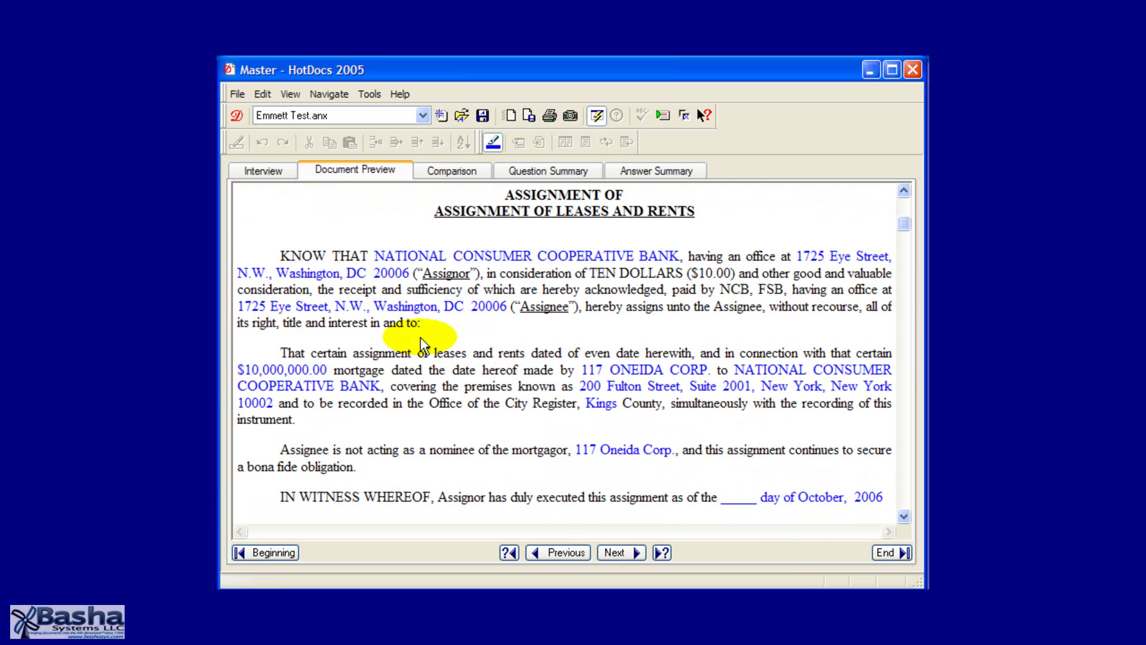
left_click(251, 172)
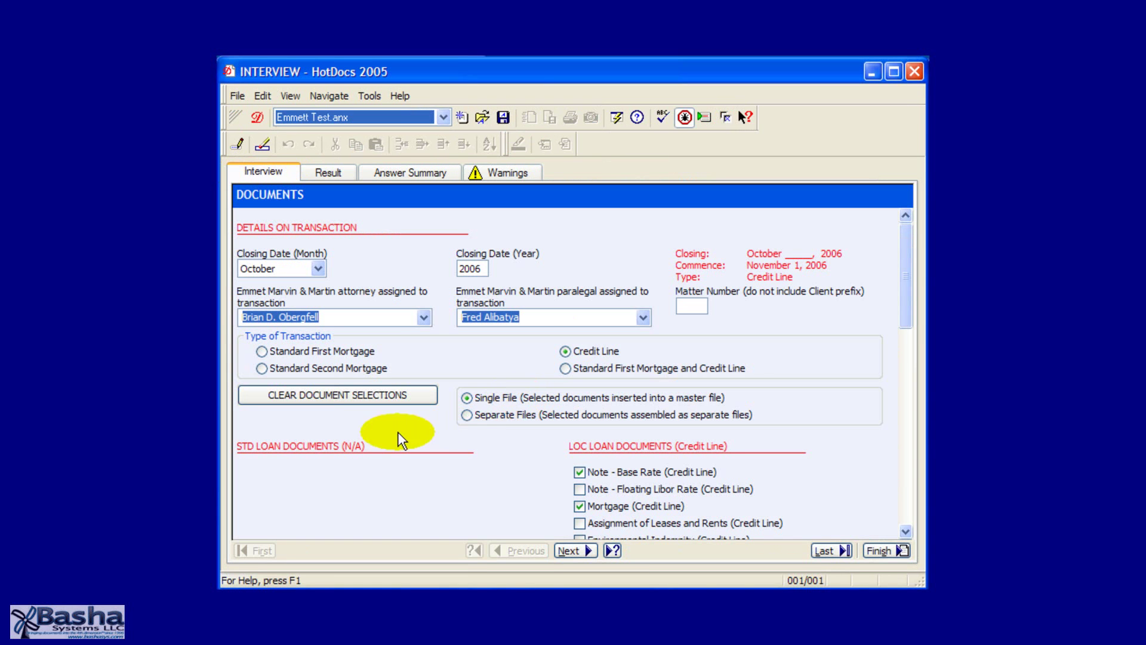
right_click(493, 485)
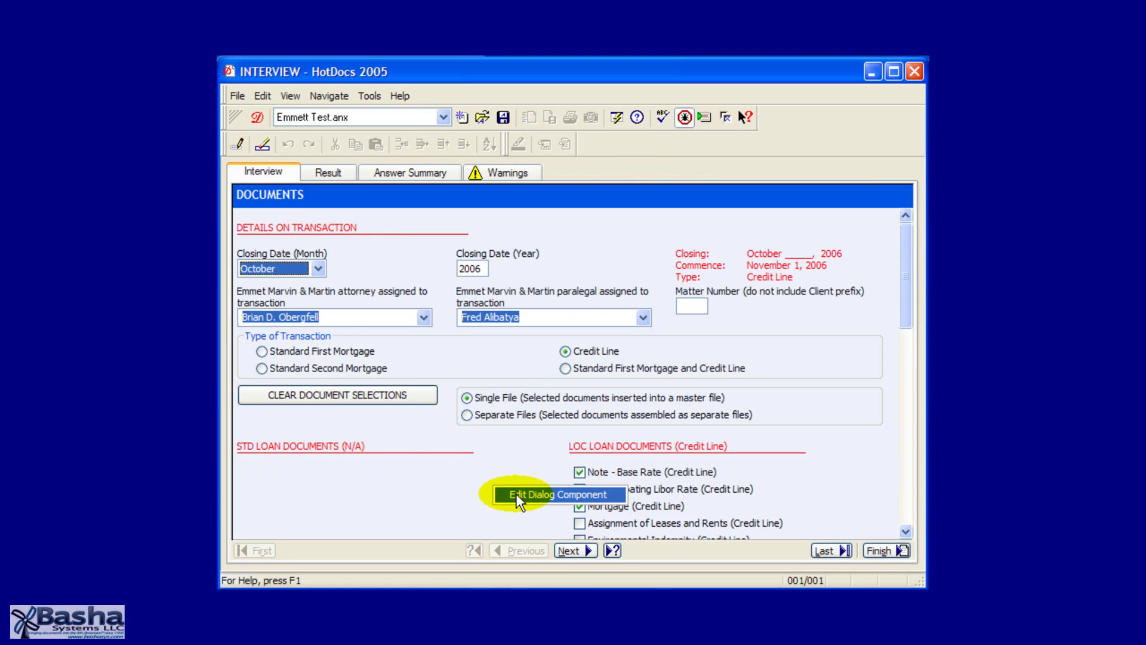
left_click(516, 493)
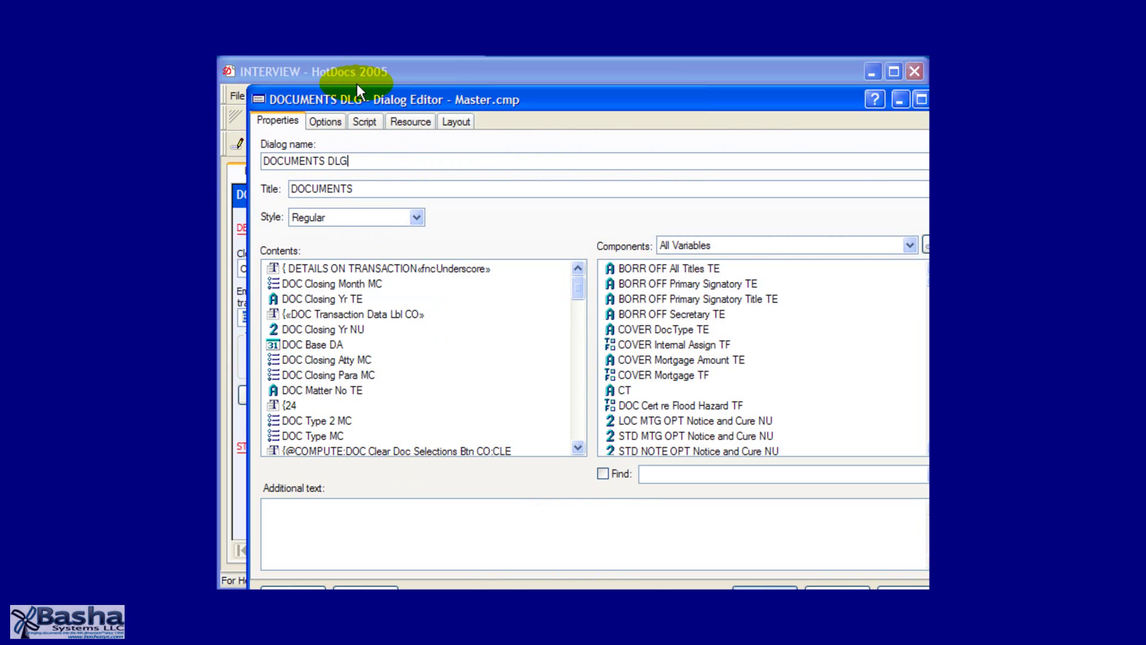
left_click_drag(356, 84, 332, 59)
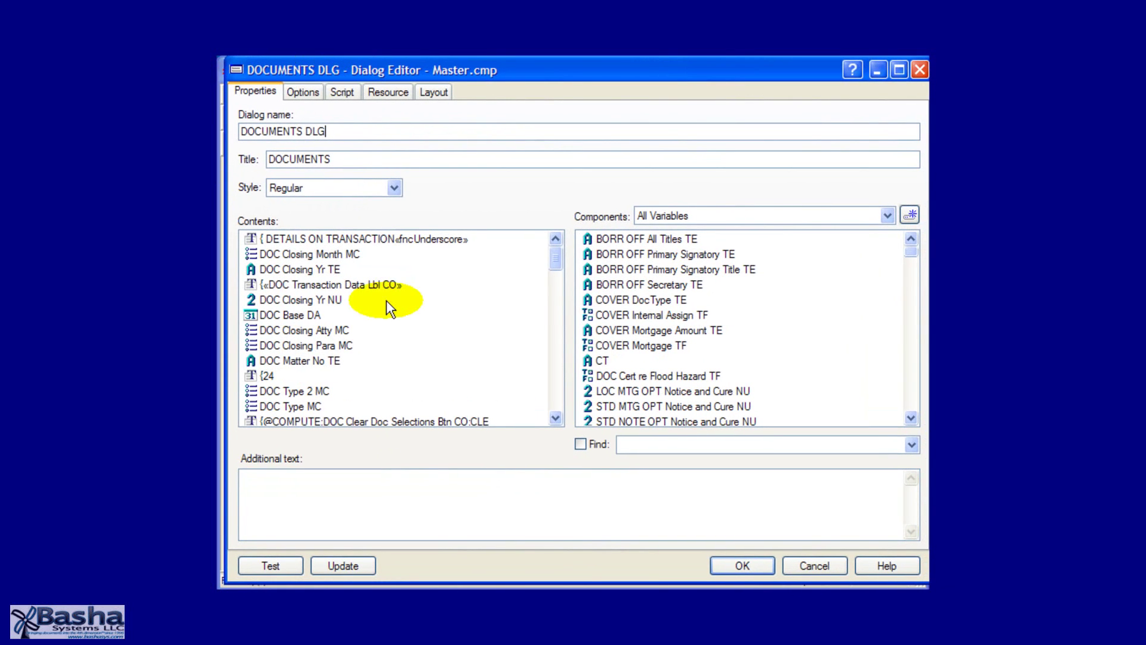
Examine the additional text behind the CLEAR DOCUMENT SELECTIONS button, highlighting its computation name DOC Clear Doc Selections Btn CO.
left_click(430, 419)
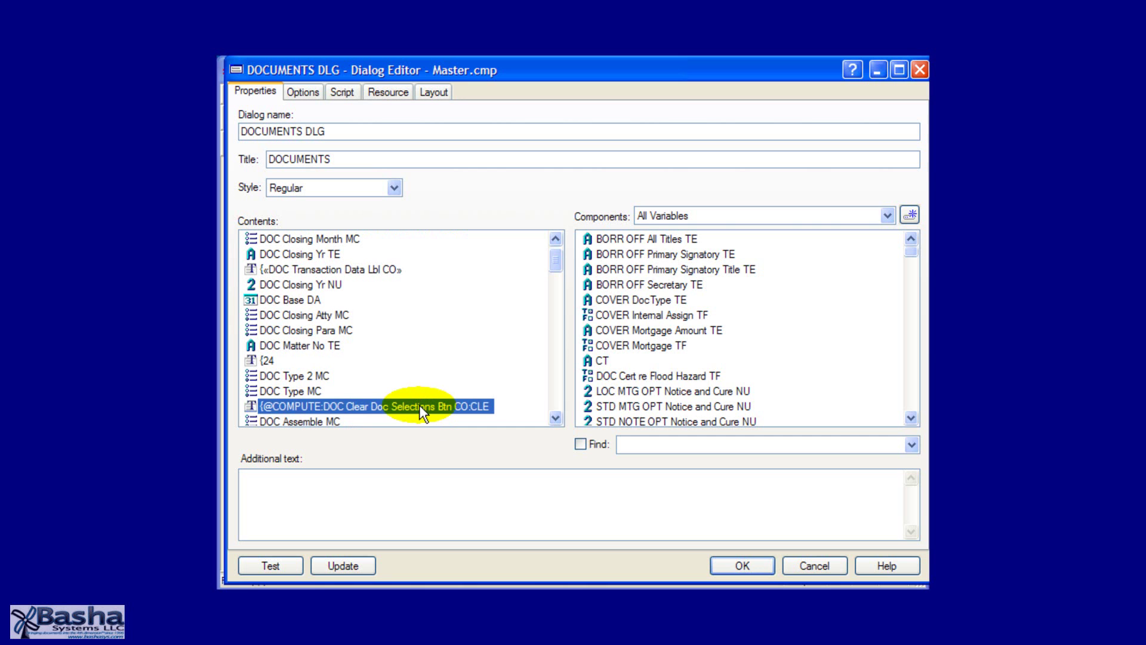
double_click(418, 405)
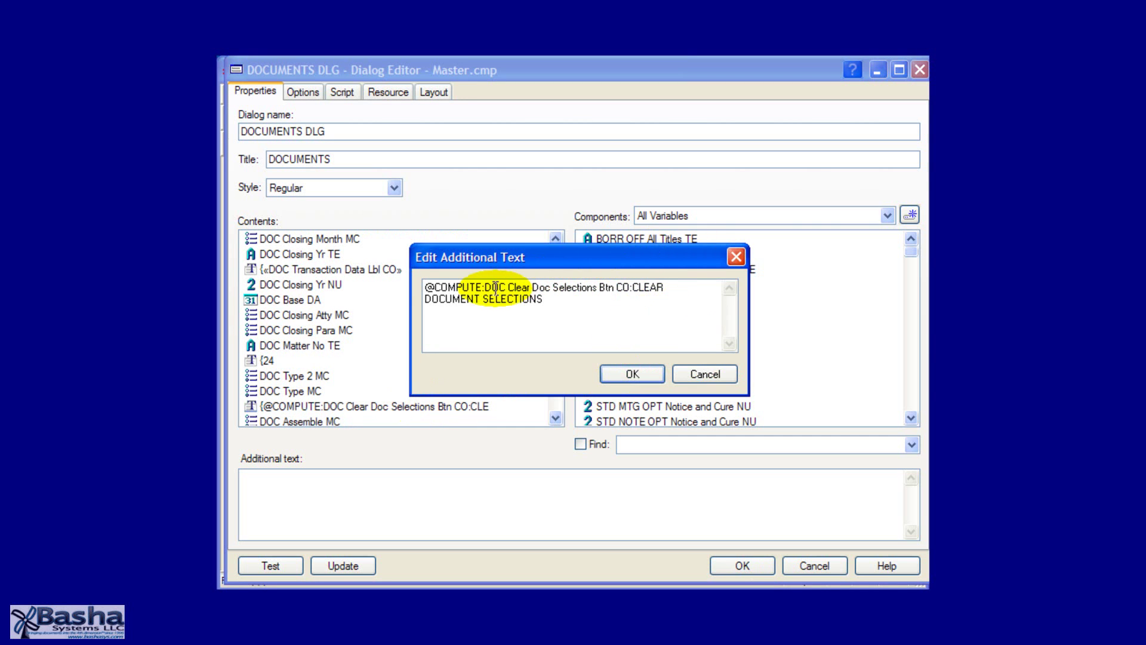
left_click_drag(630, 287, 484, 283)
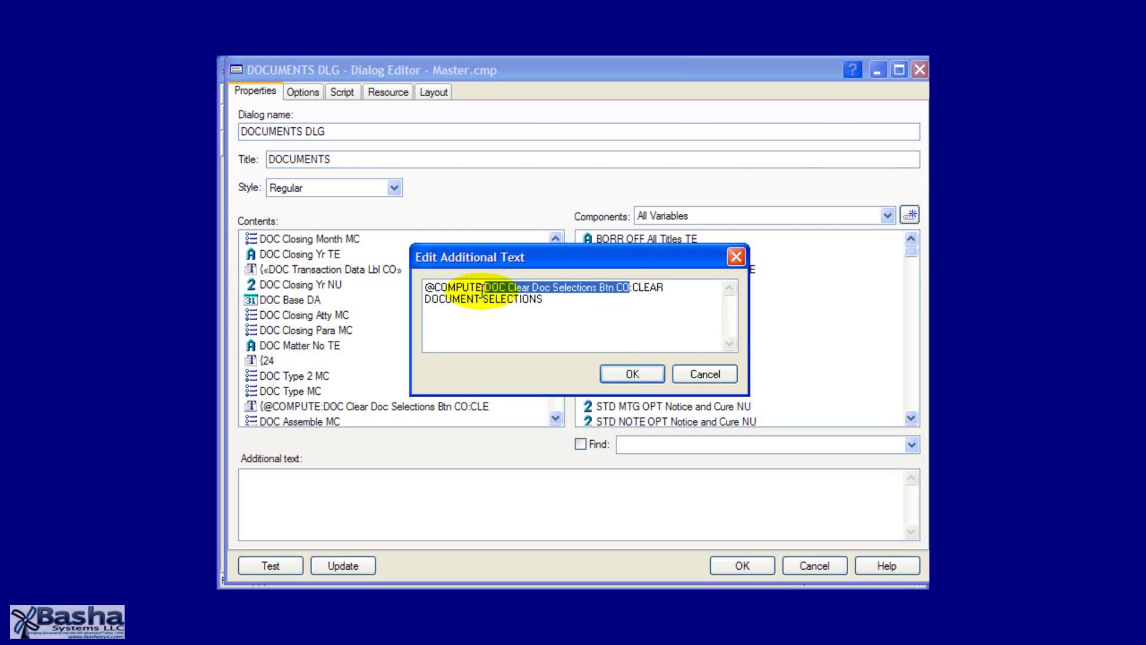
left_click(481, 298)
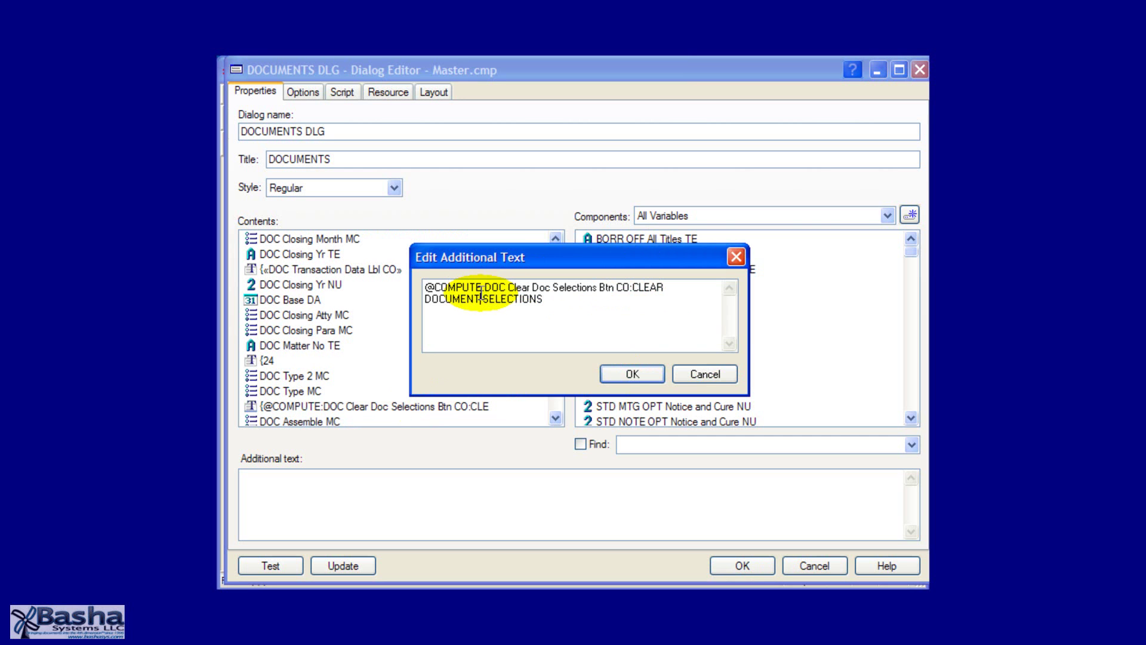
left_click(647, 375)
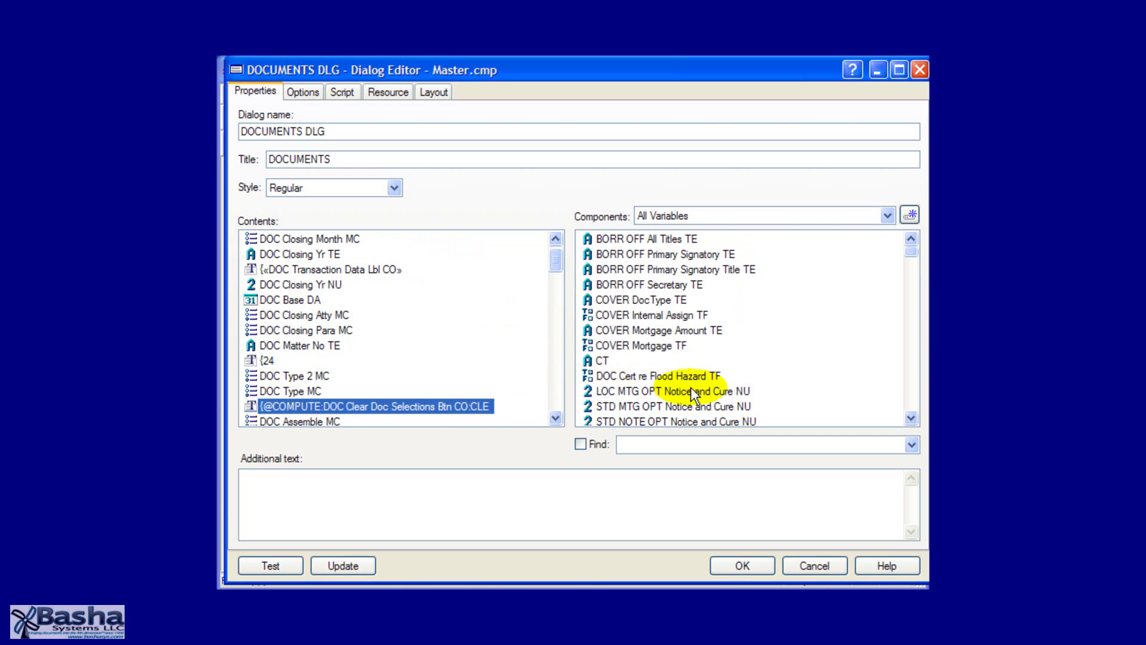
Filter the components to Computation Variables matching "doc cl" and open DOC Clear Doc Selections Btn CO.
left_click(700, 219)
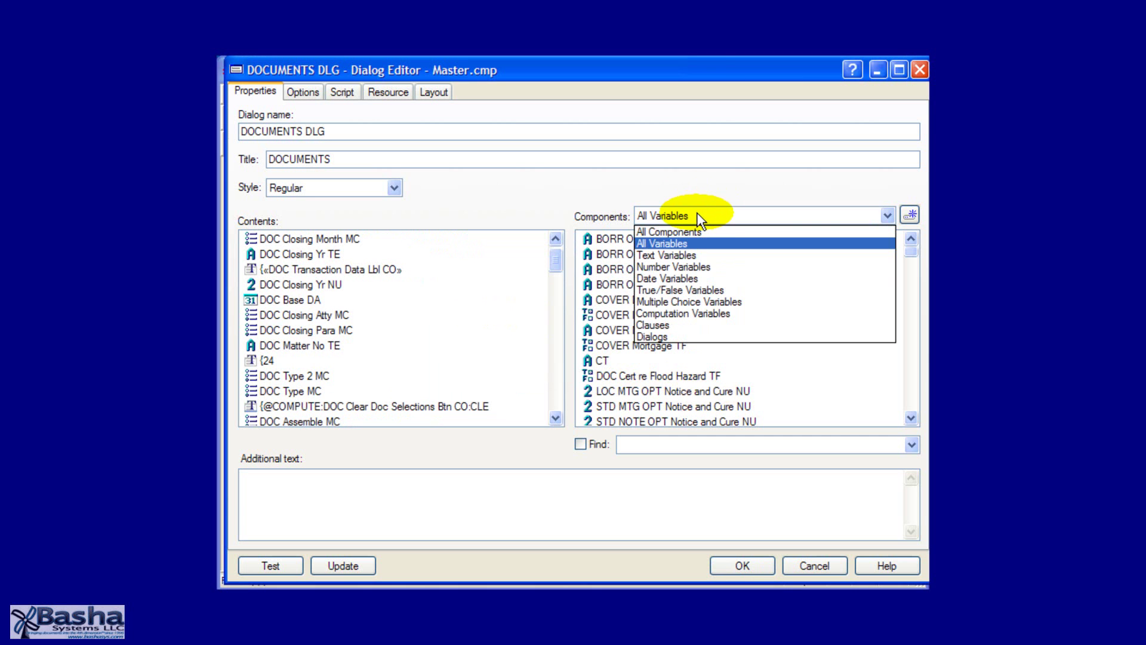
left_click(670, 314)
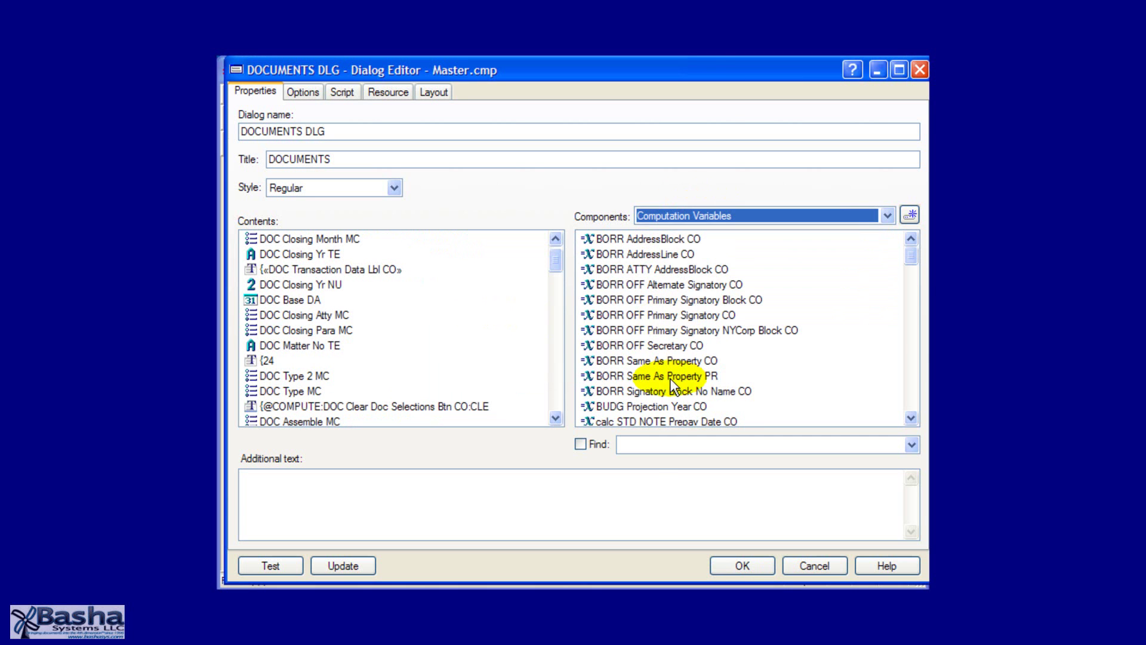
left_click(650, 444)
type("doc cl")
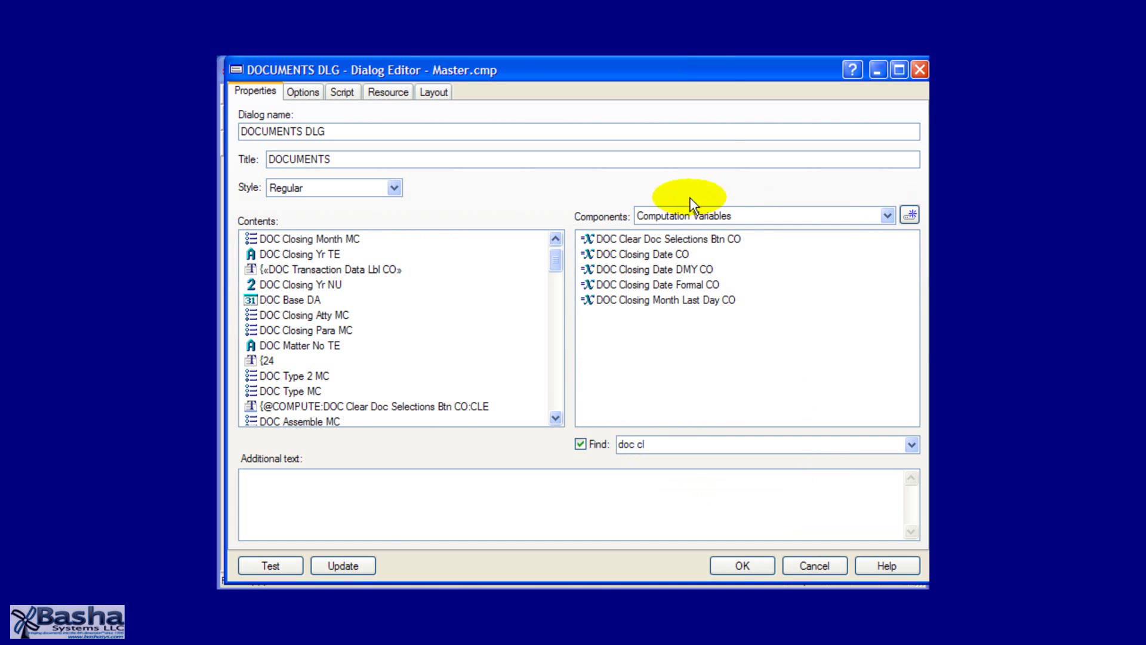
double_click(682, 238)
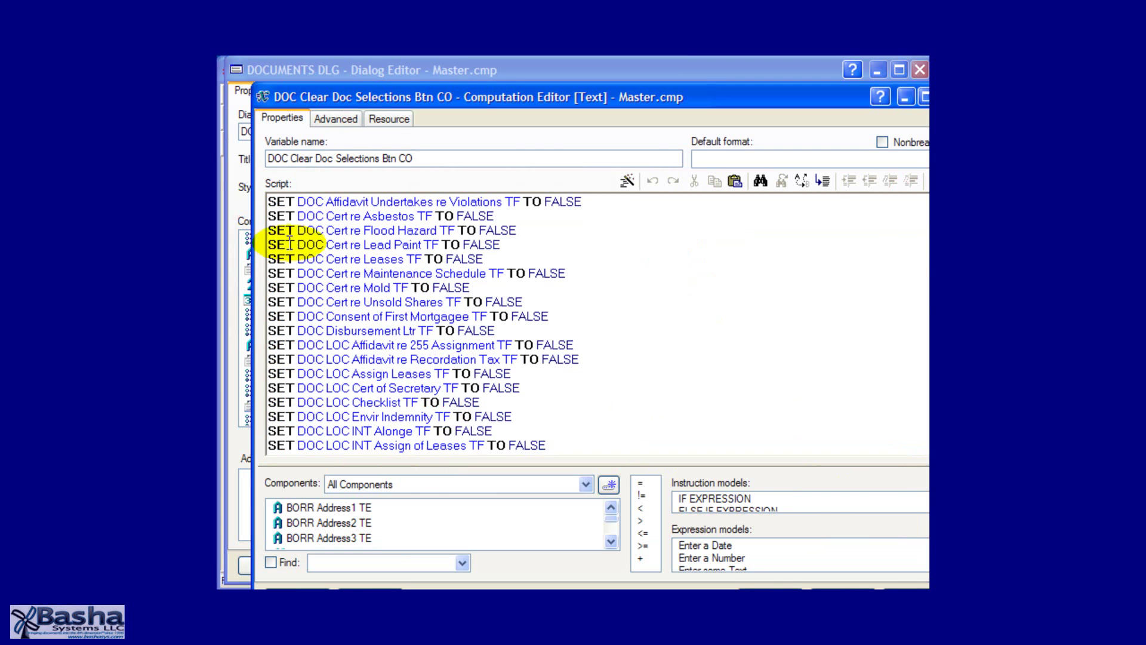
left_click_drag(338, 93, 310, 63)
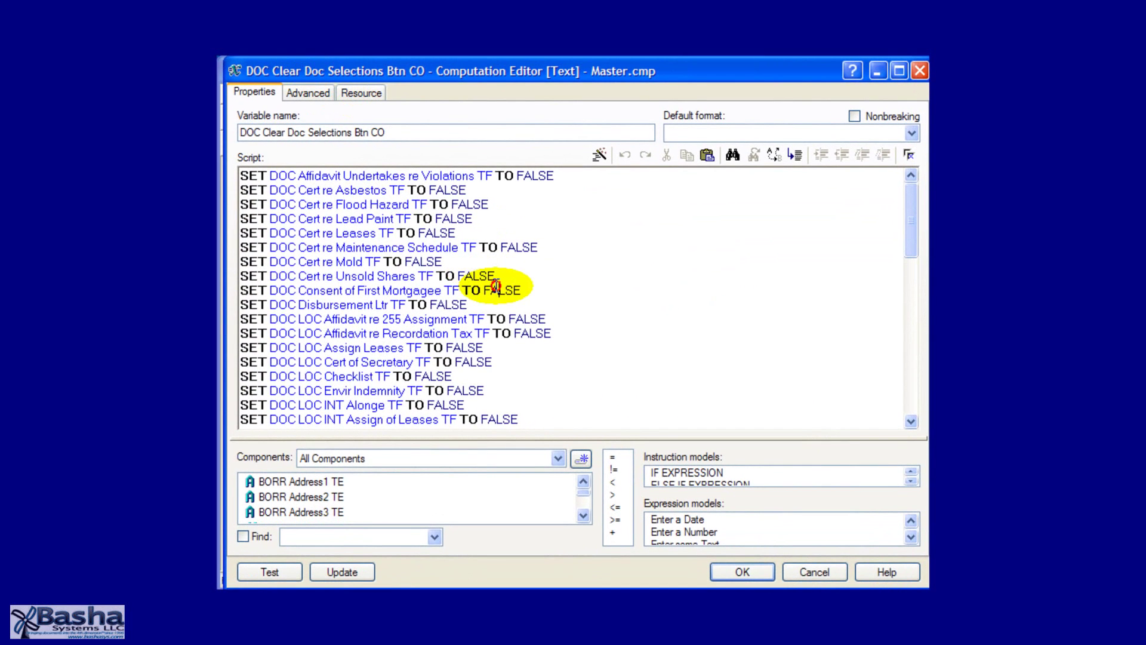
Read the button computation's whole script of SET statements and close its editor.
scroll(496, 286, "down", 6)
scroll(496, 285, "down", 7)
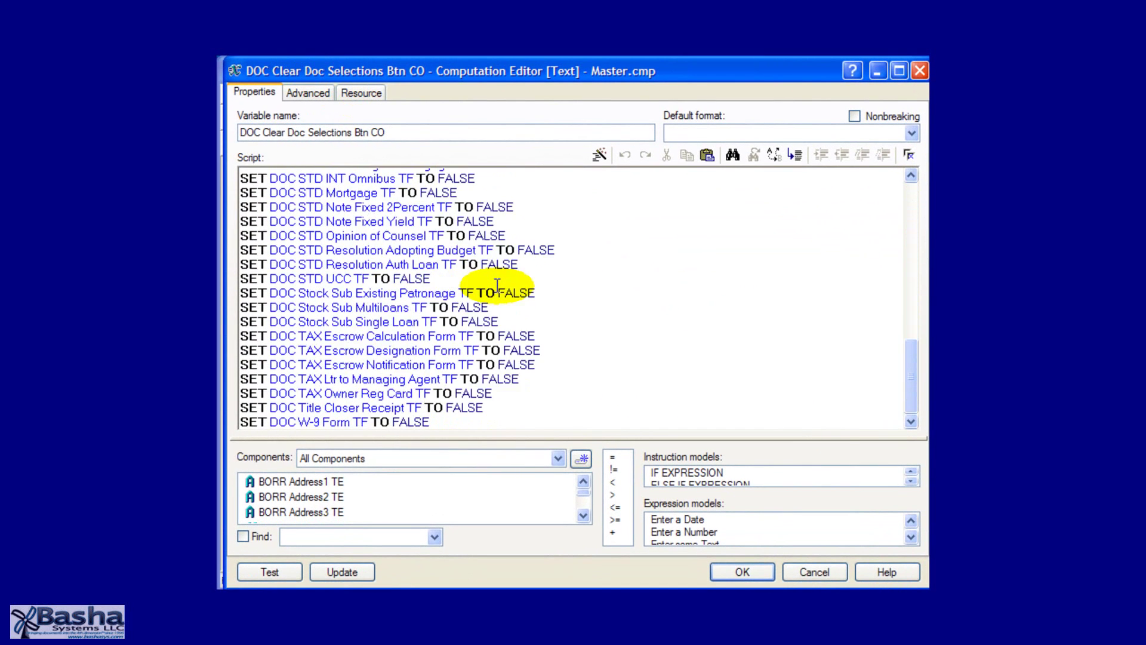
scroll(496, 285, "up", 13)
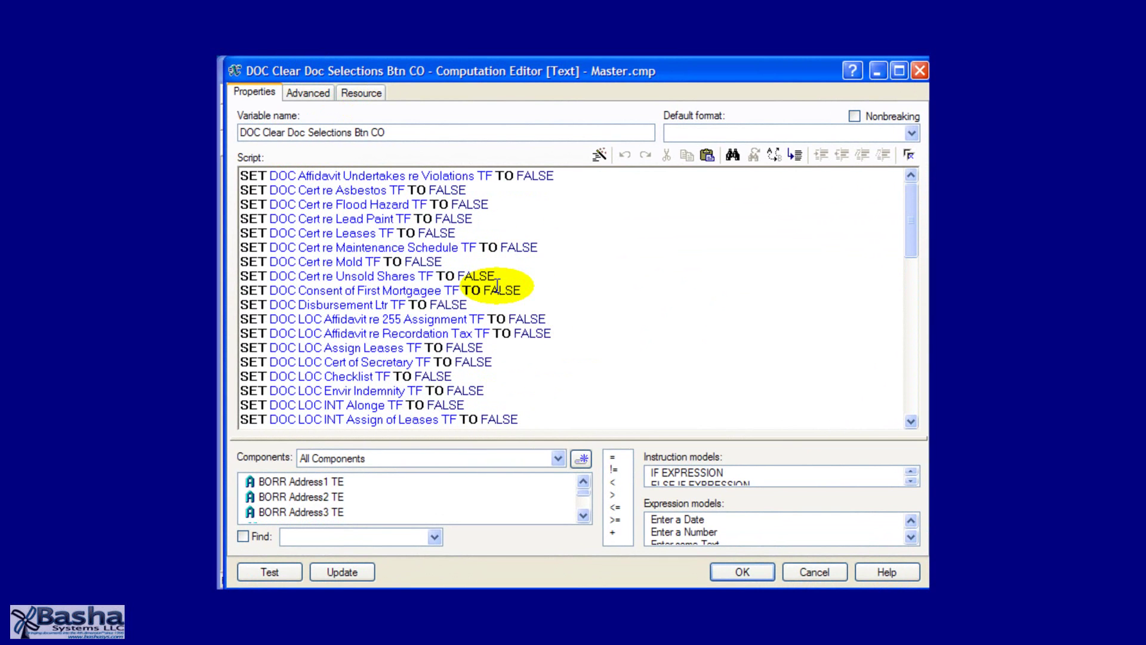
left_click(741, 572)
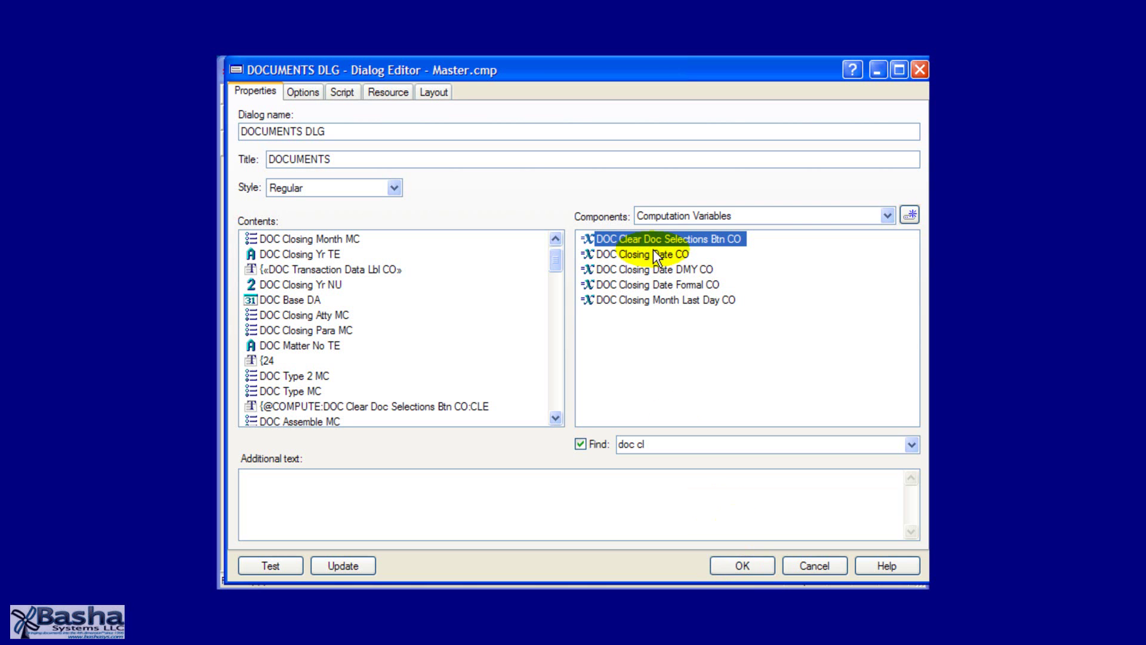
Inspect the scripts of DOC Closing Month Last Day CO and DOC Closing Date Formal CO without editing them.
double_click(673, 300)
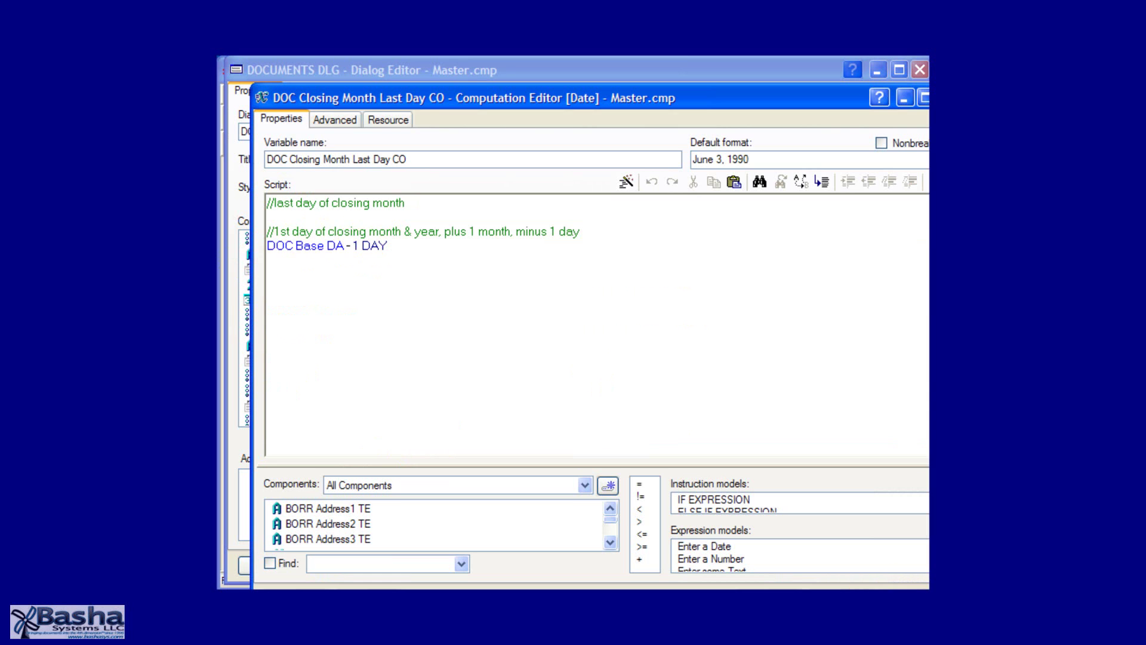
key("Escape")
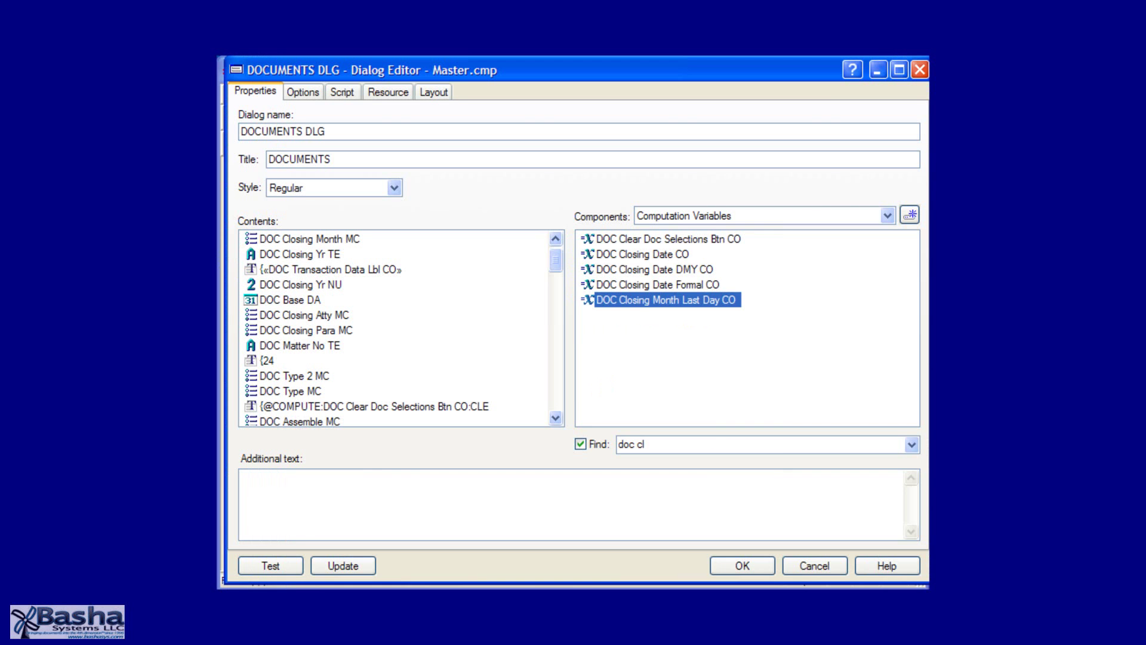
double_click(667, 284)
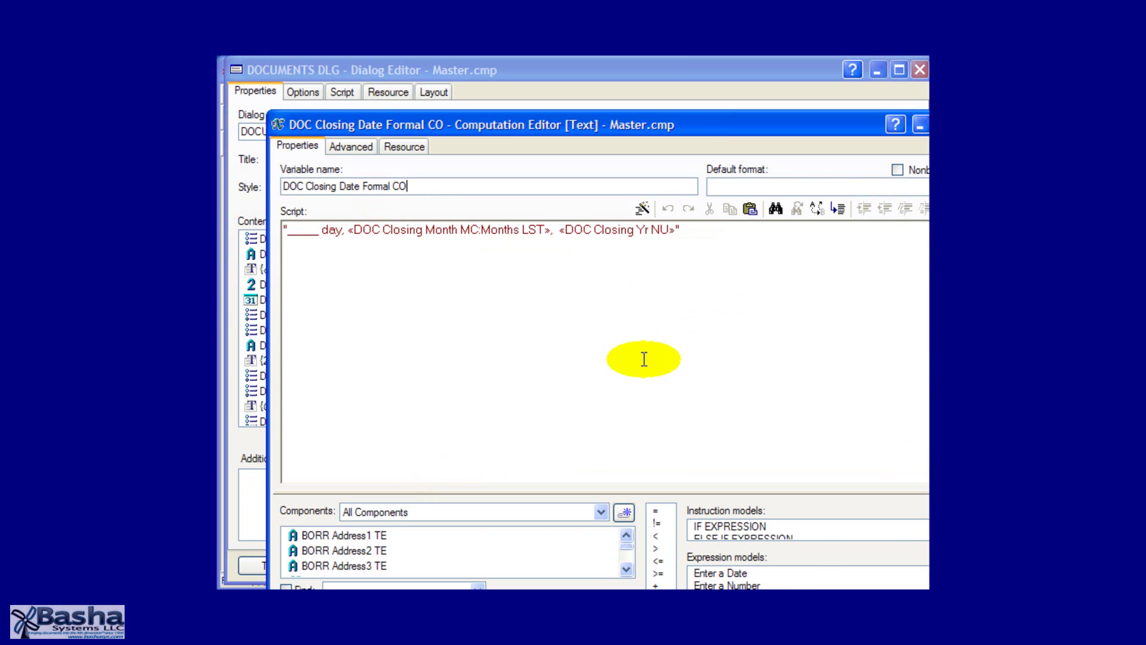
key("Escape")
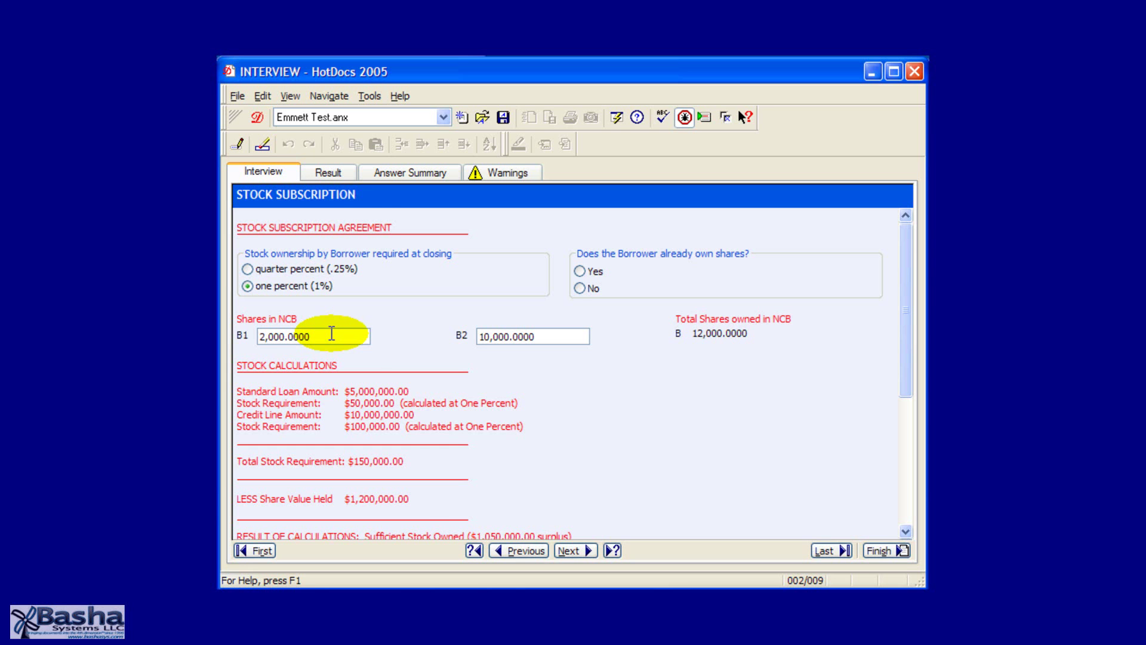
Review the STOCK SUBSCRIPTION calculations and answer whether the Borrower already owns shares, trying Yes and settling on No.
scroll(332, 333, "down", 5)
scroll(332, 338, "down", 3)
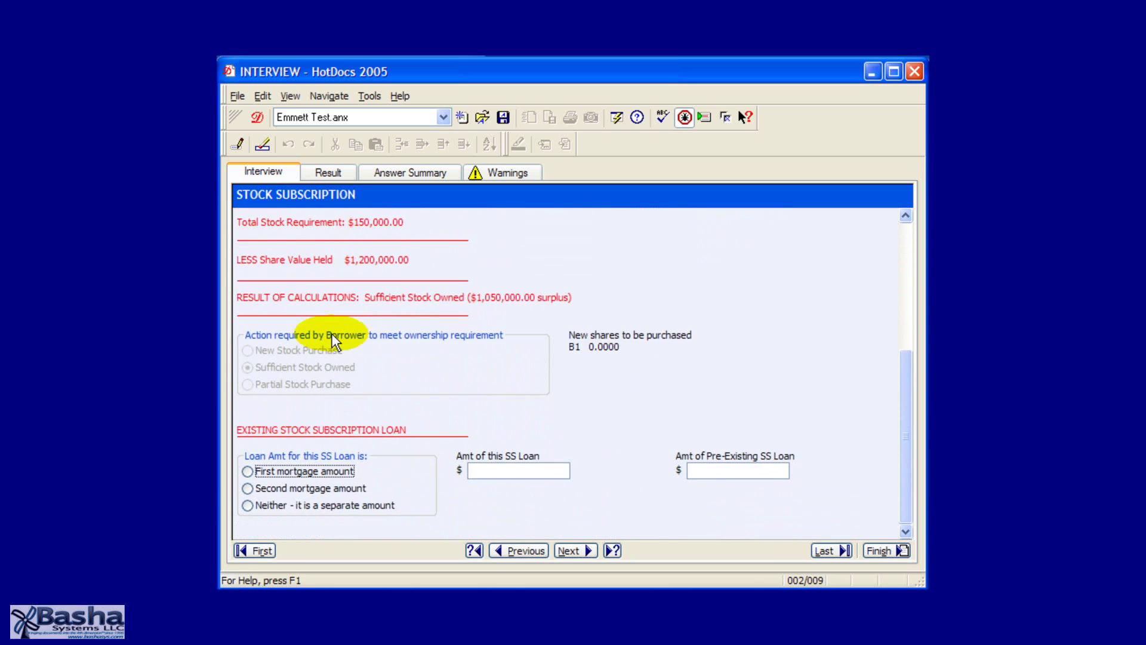
scroll(332, 337, "up", 6)
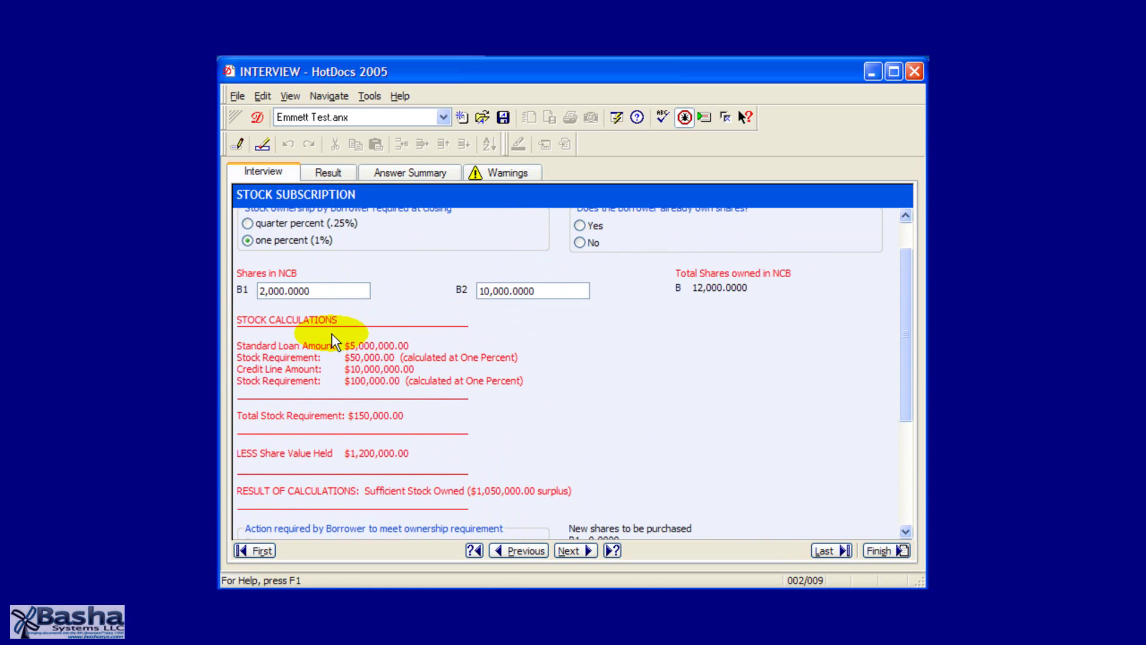
scroll(489, 357, "up", 2)
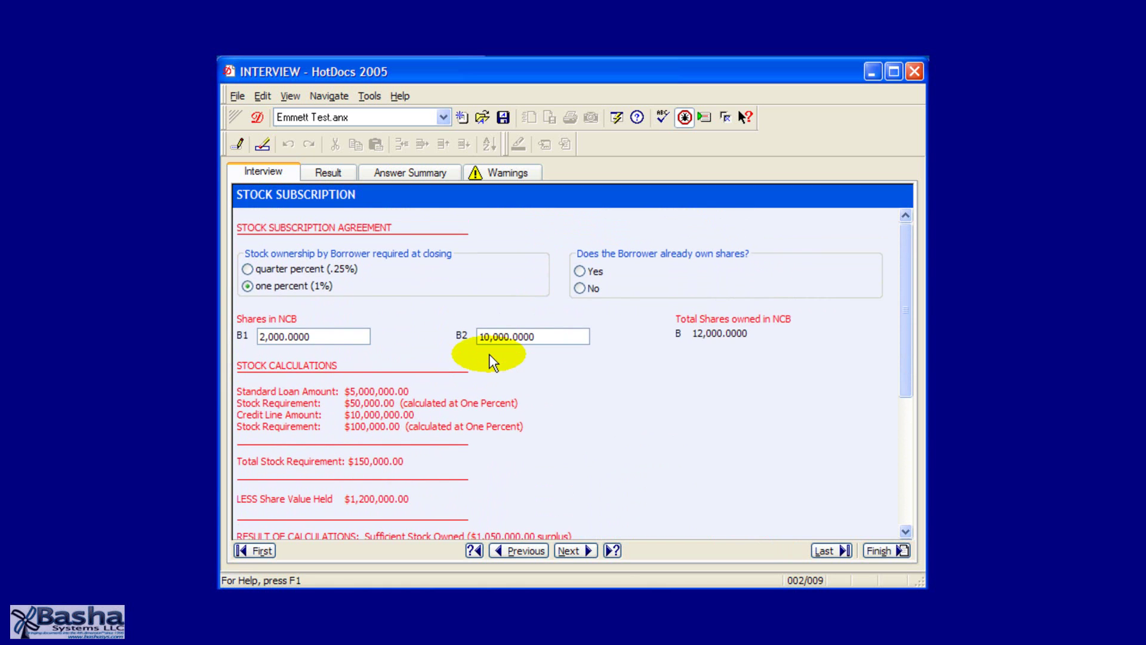
left_click(582, 271)
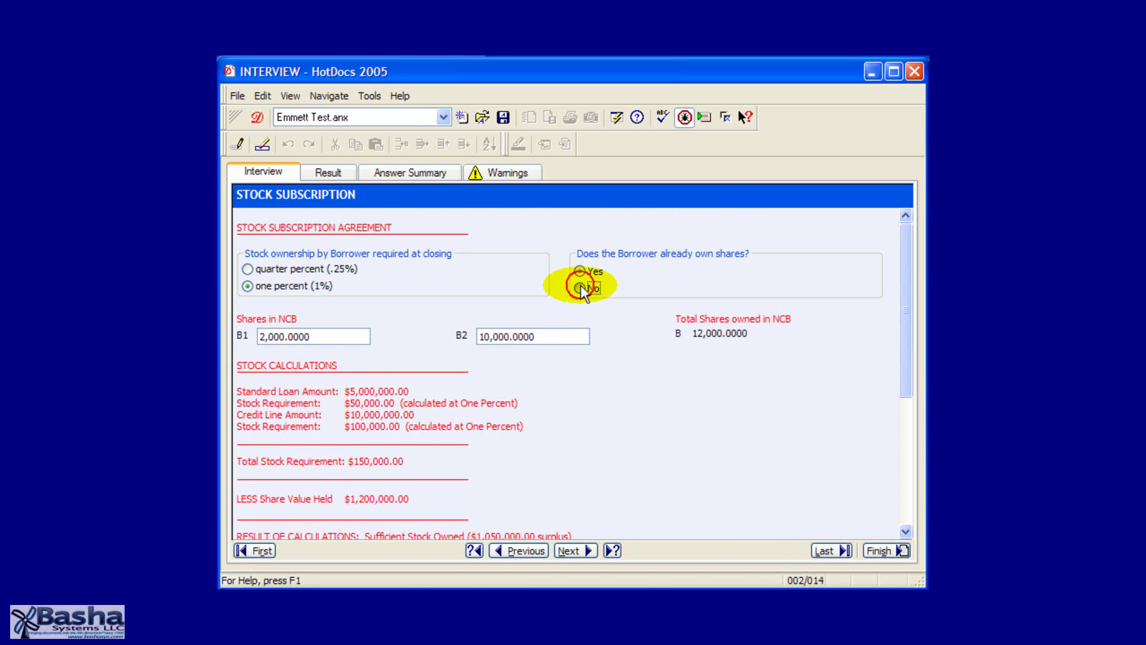
left_click(580, 286)
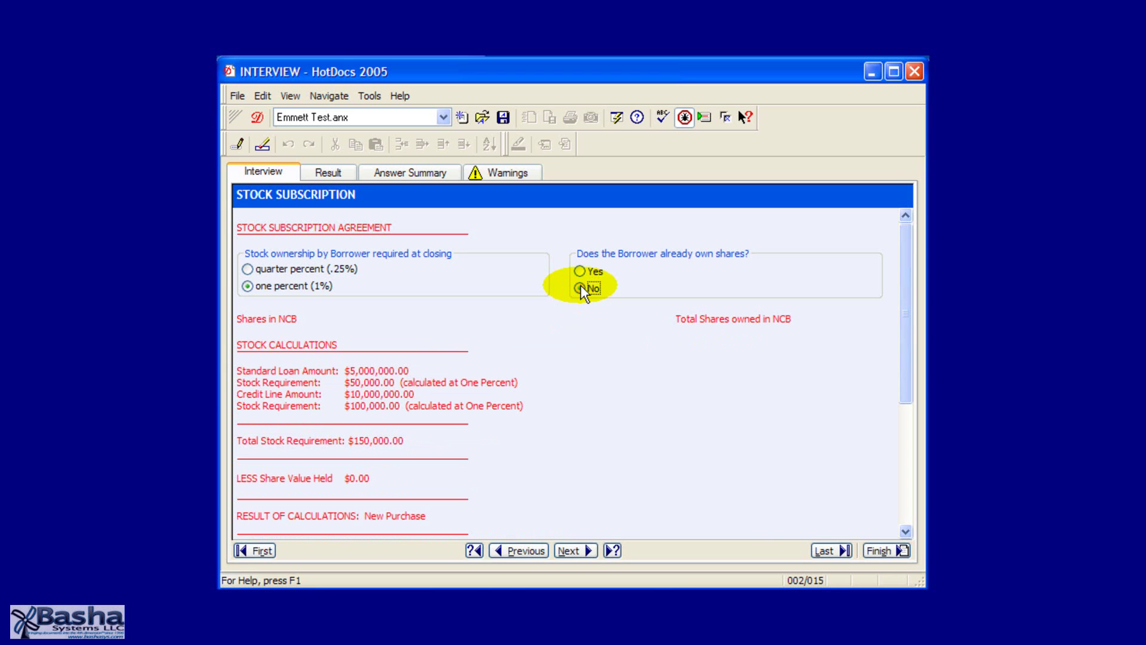
Go back through the Disbursement, Credit Line Mortgage and Credit Line Note dialogs to the BORROWER'S ATTORNEY dialog.
left_click(528, 549)
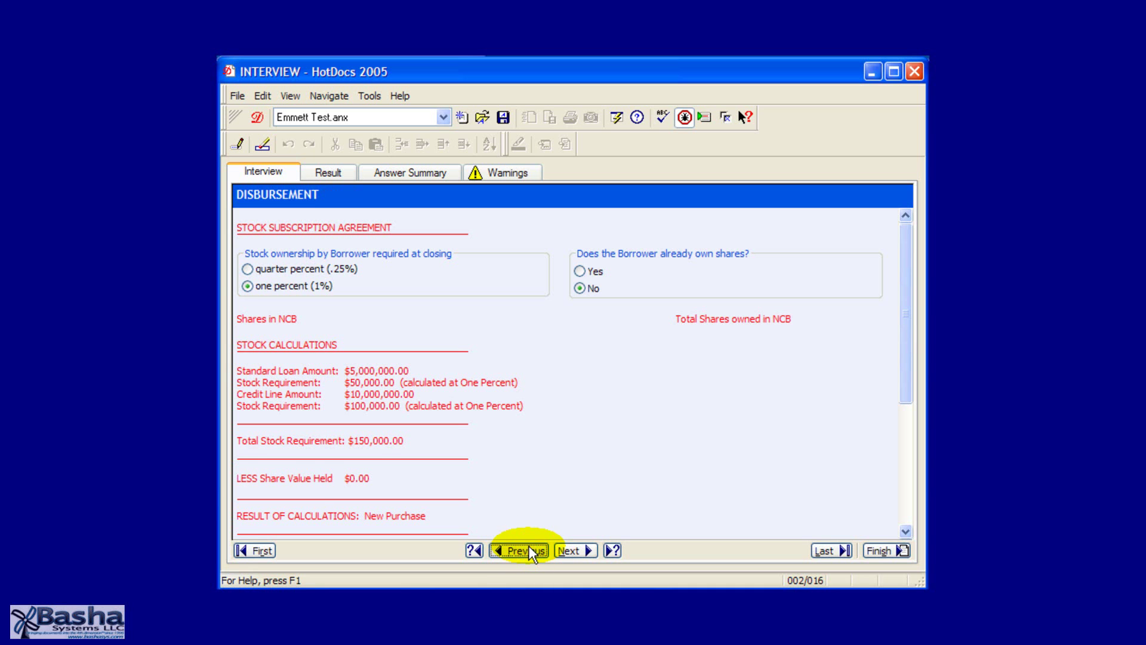
left_click(528, 548)
left_click(528, 550)
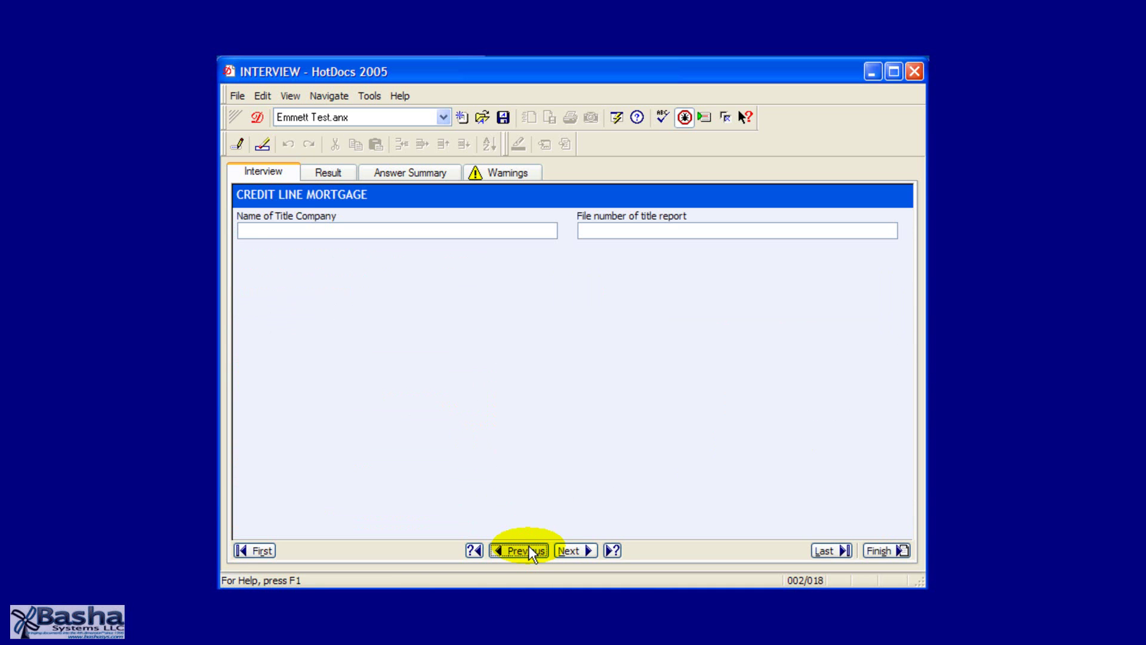
left_click(528, 548)
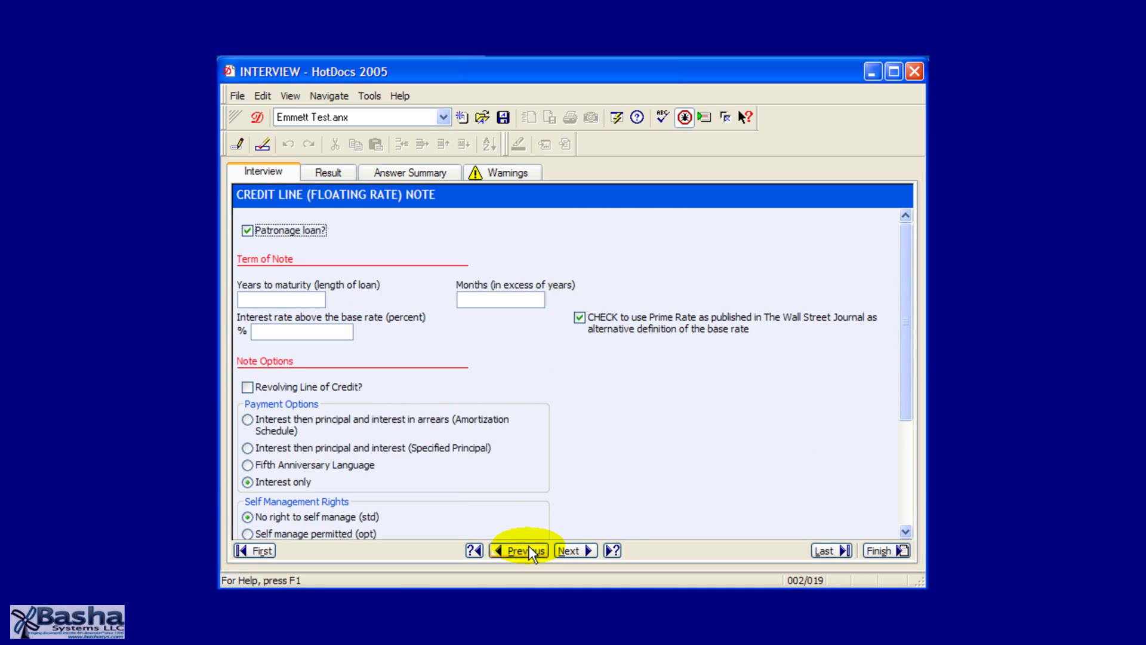
left_click(529, 548)
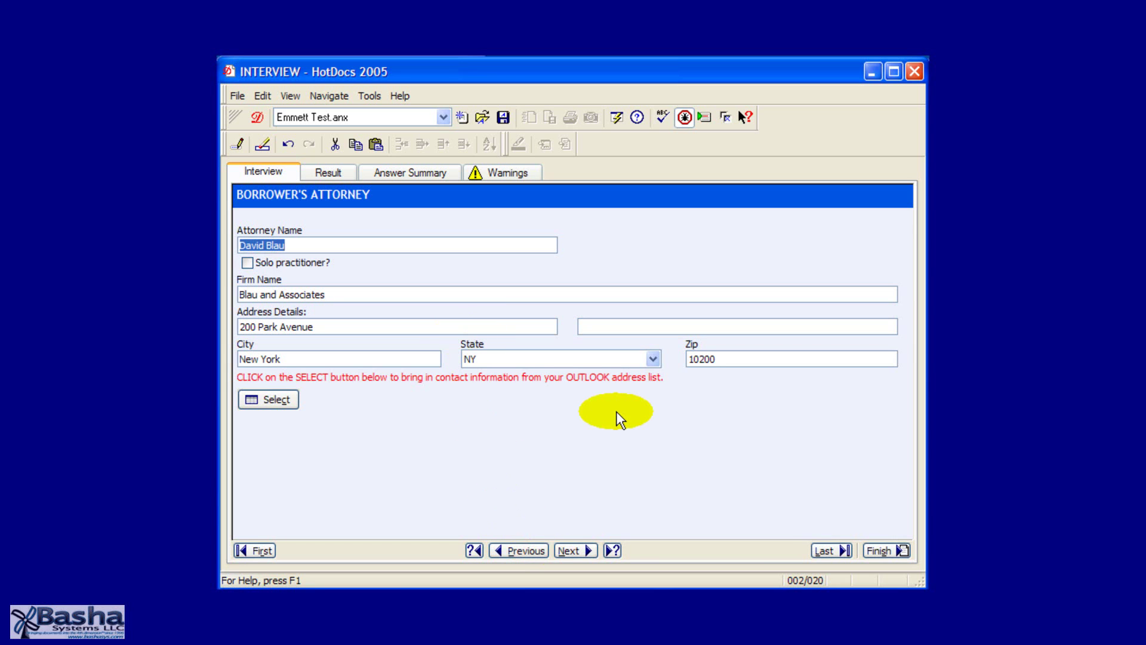
Fill in the borrower's attorney details from the Outlook contact who is President of Basha Systems LLC, and leave the dialog.
left_click(262, 406)
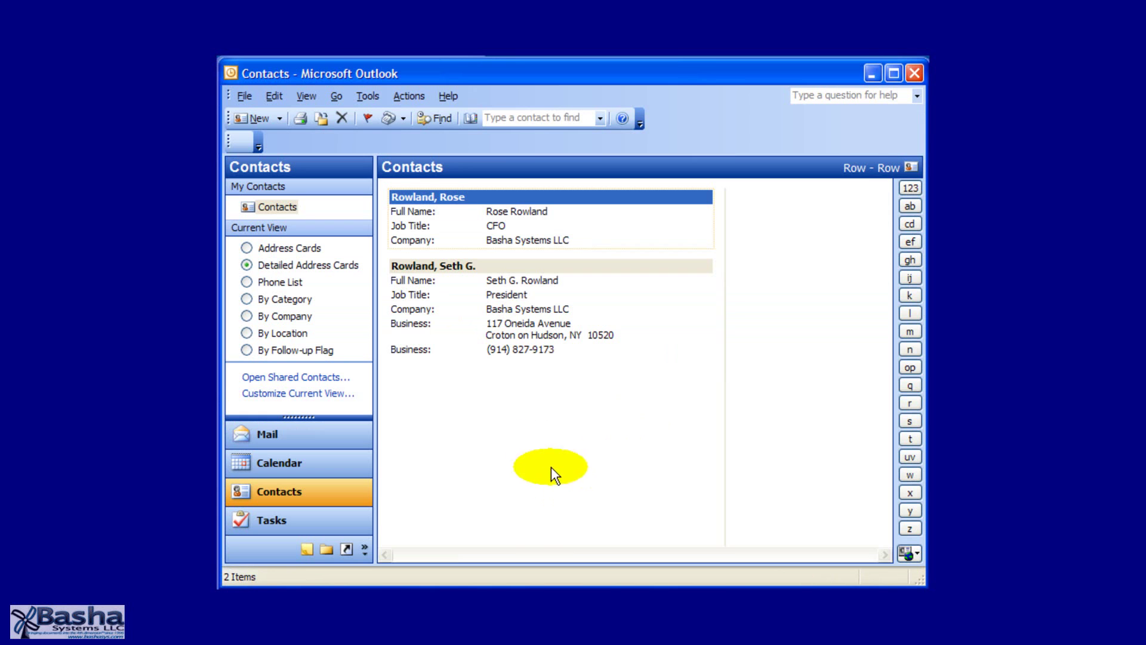
left_click(499, 303)
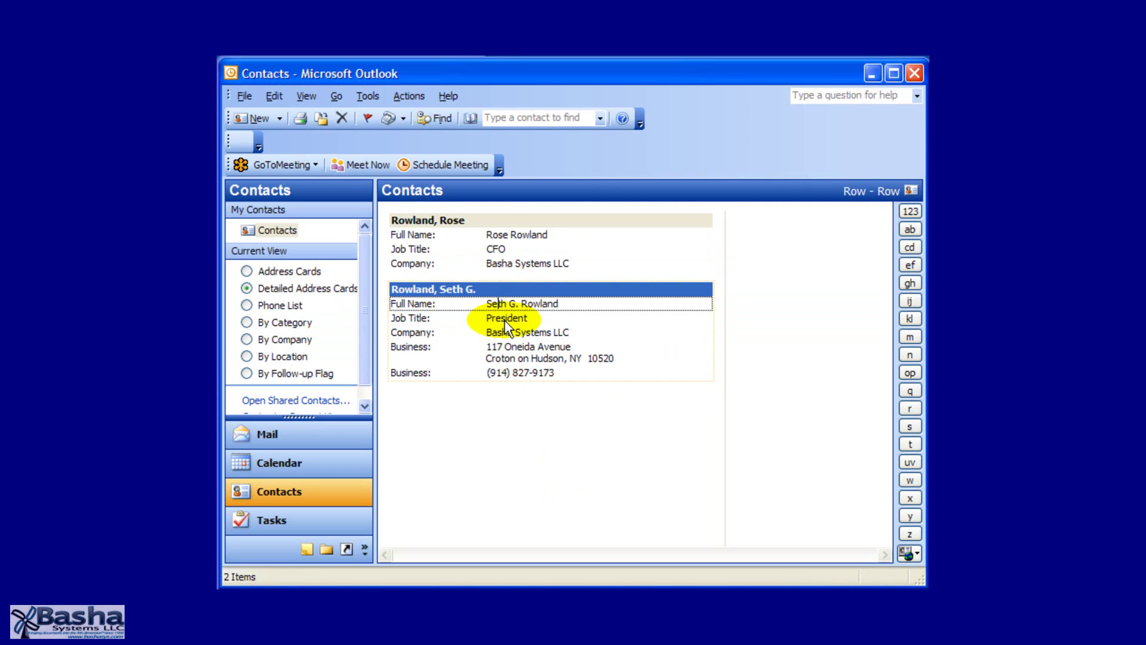
double_click(504, 320)
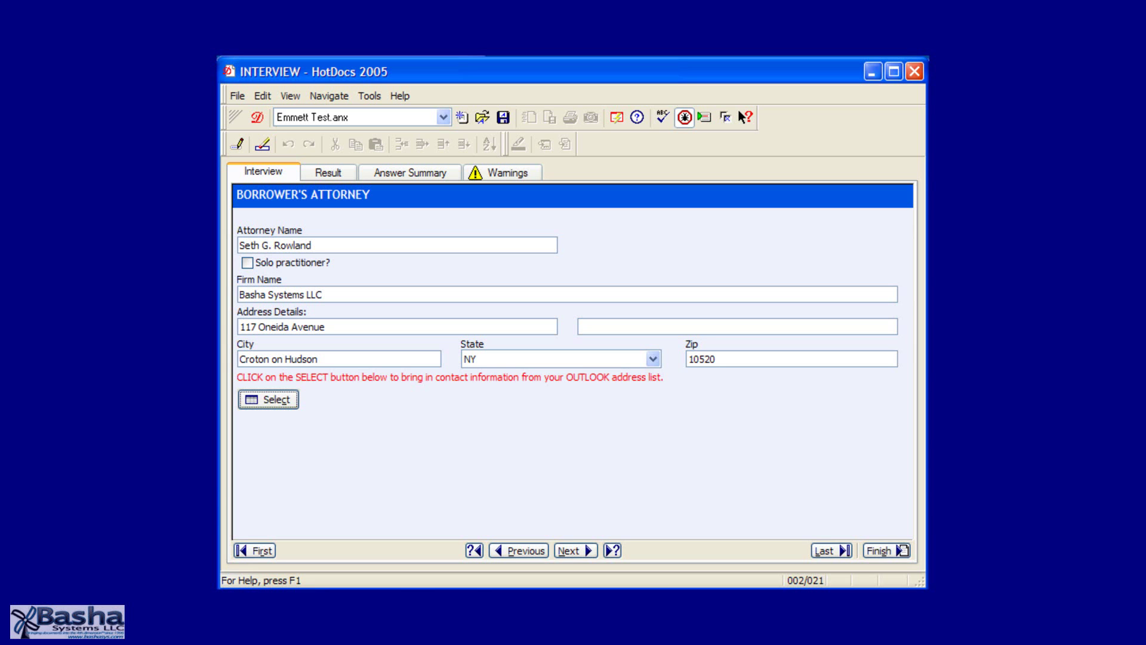
left_click(521, 548)
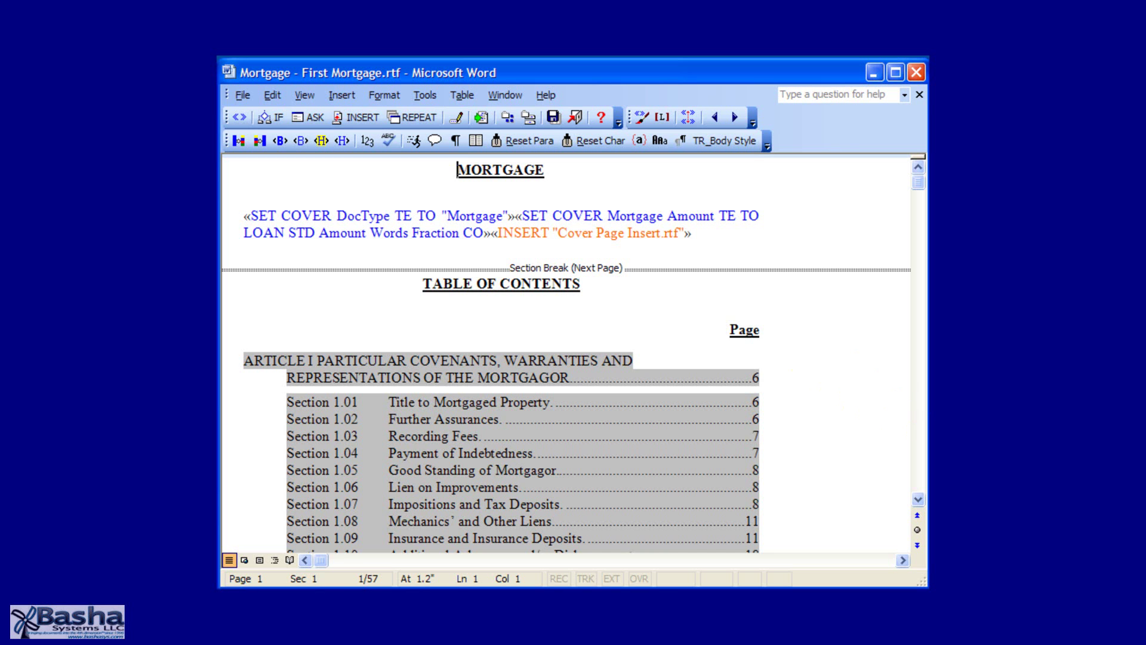
Open the Cover Page Insert.rtf template from its INSERT field in the First Mortgage template and review its conditional cover page markup.
left_click(584, 233)
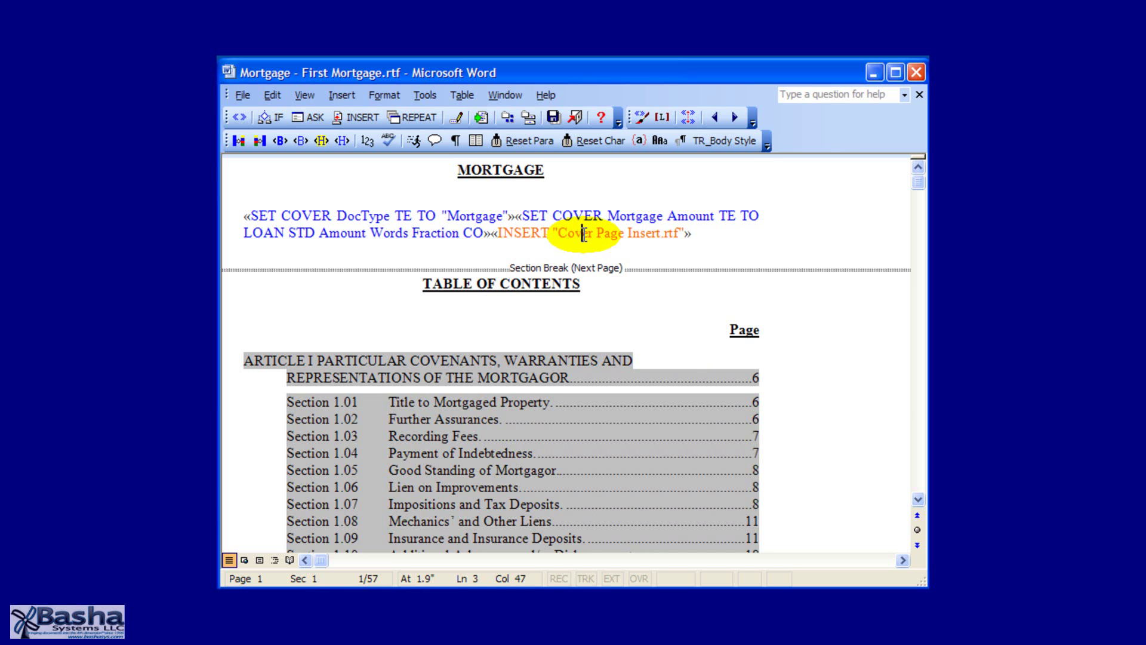
double_click(584, 235)
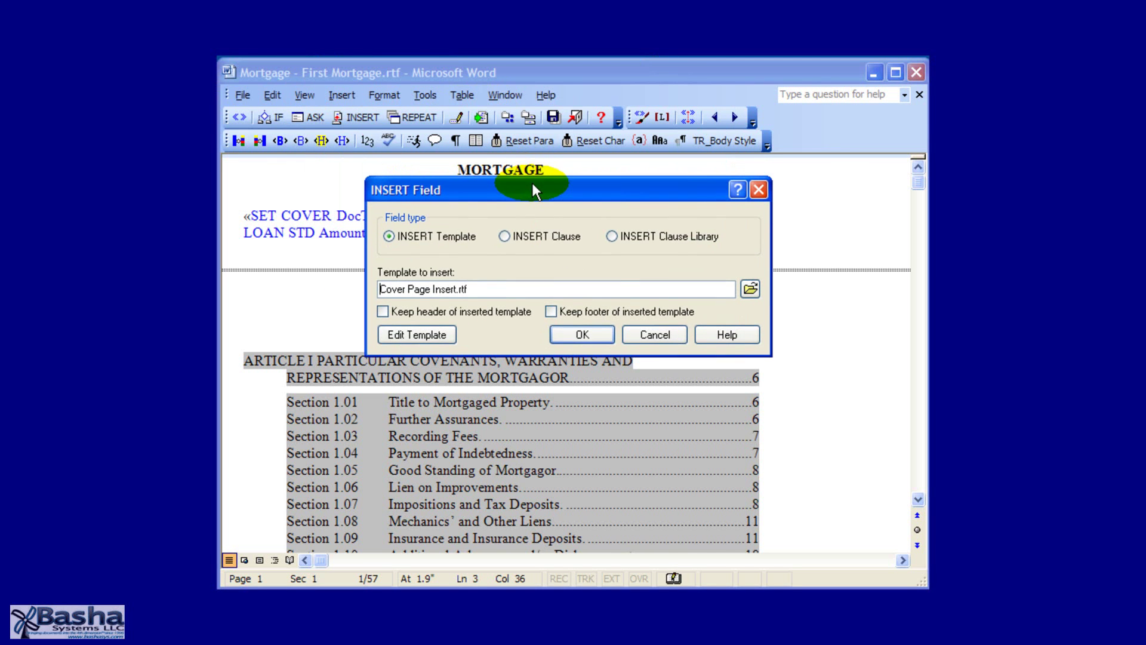
left_click(417, 339)
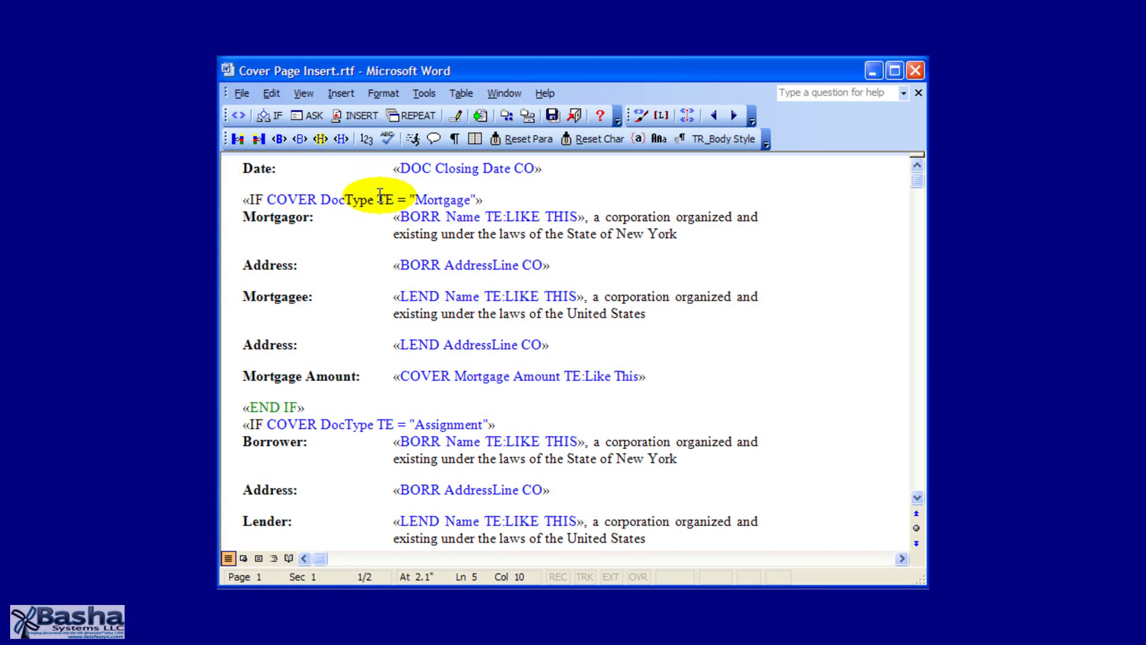
left_click(917, 454)
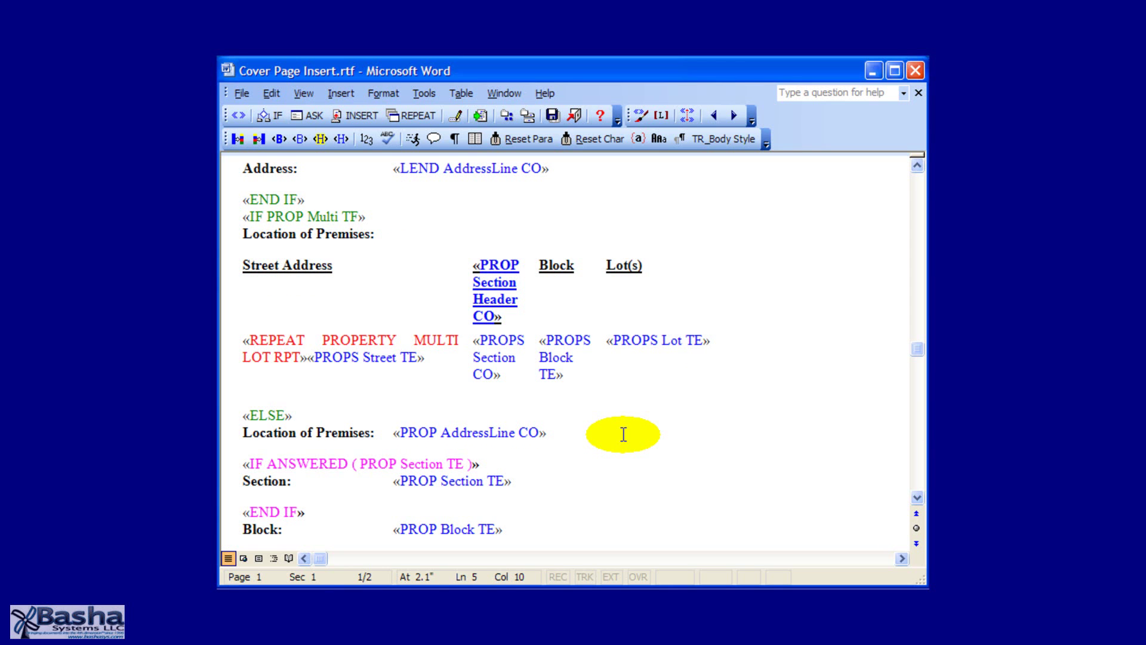
scroll(623, 433, "down", 6)
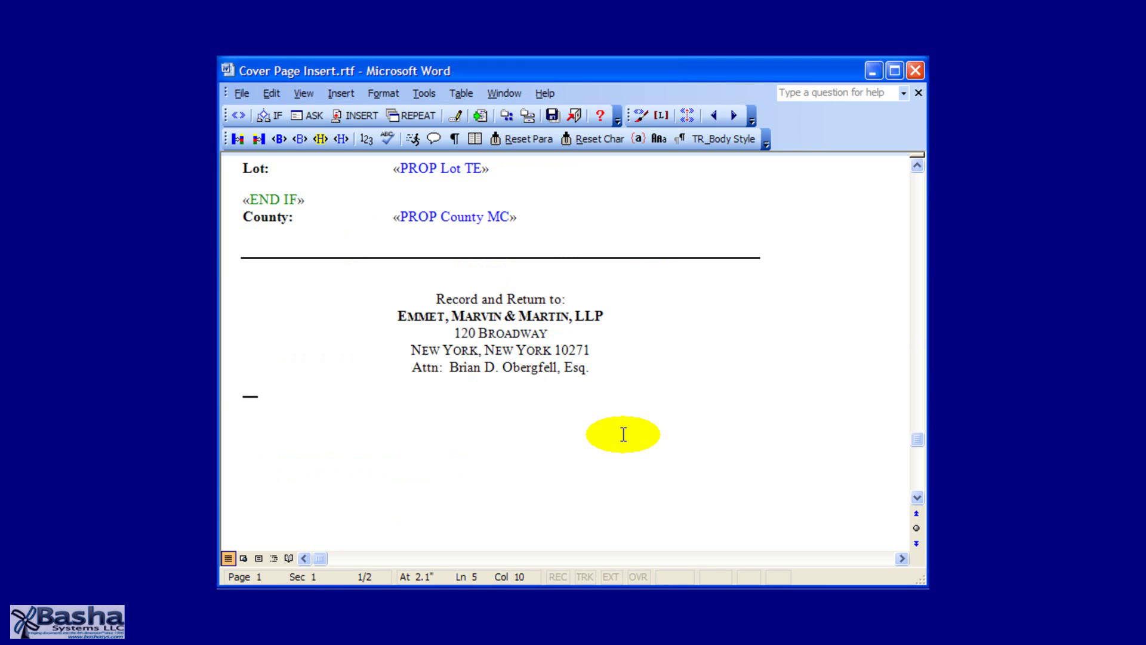
Return to the First Mortgage template and examine the SET COVER DocType TE and SET COVER Mortgage Amount TE instructions under the title.
key("alt+Tab")
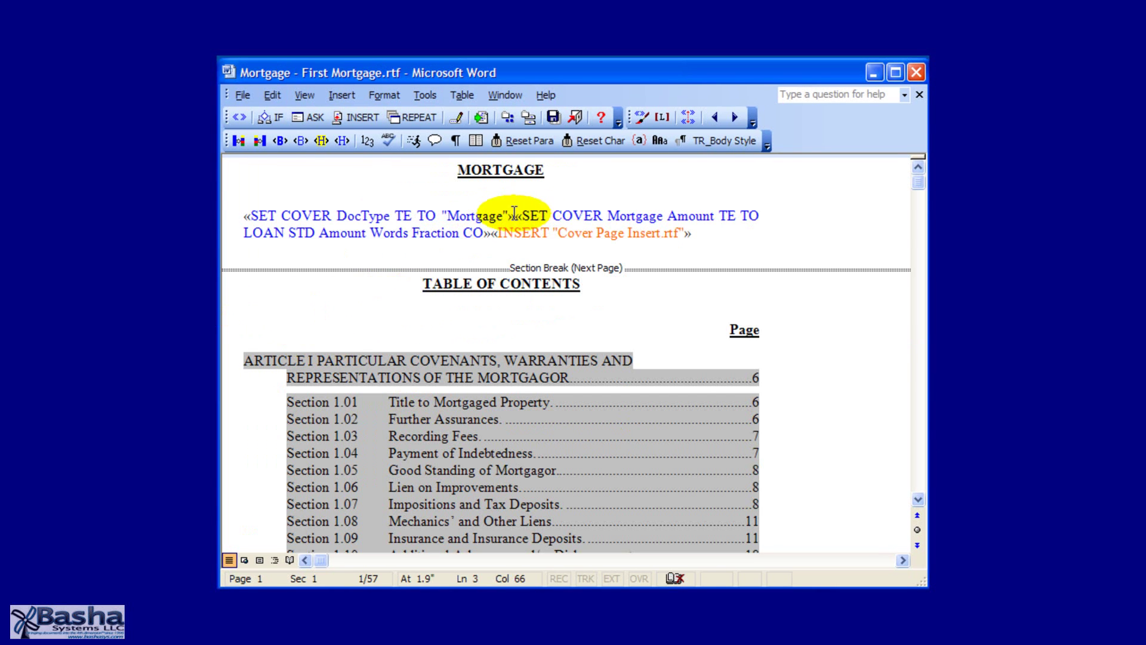
left_click_drag(507, 214, 271, 219)
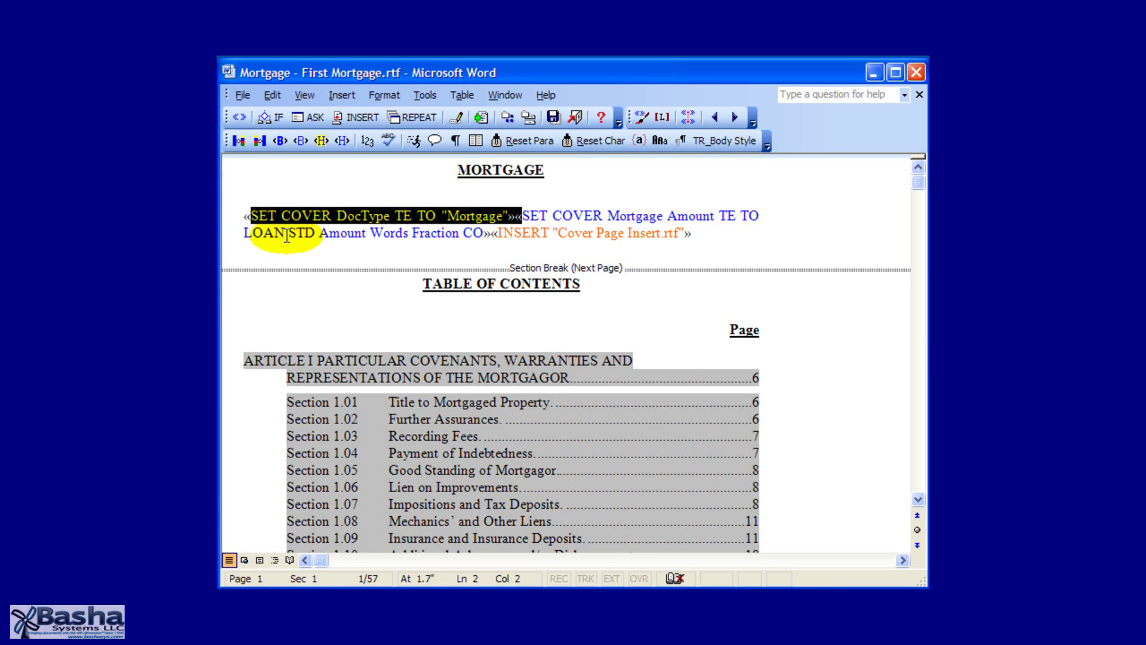
left_click(286, 234)
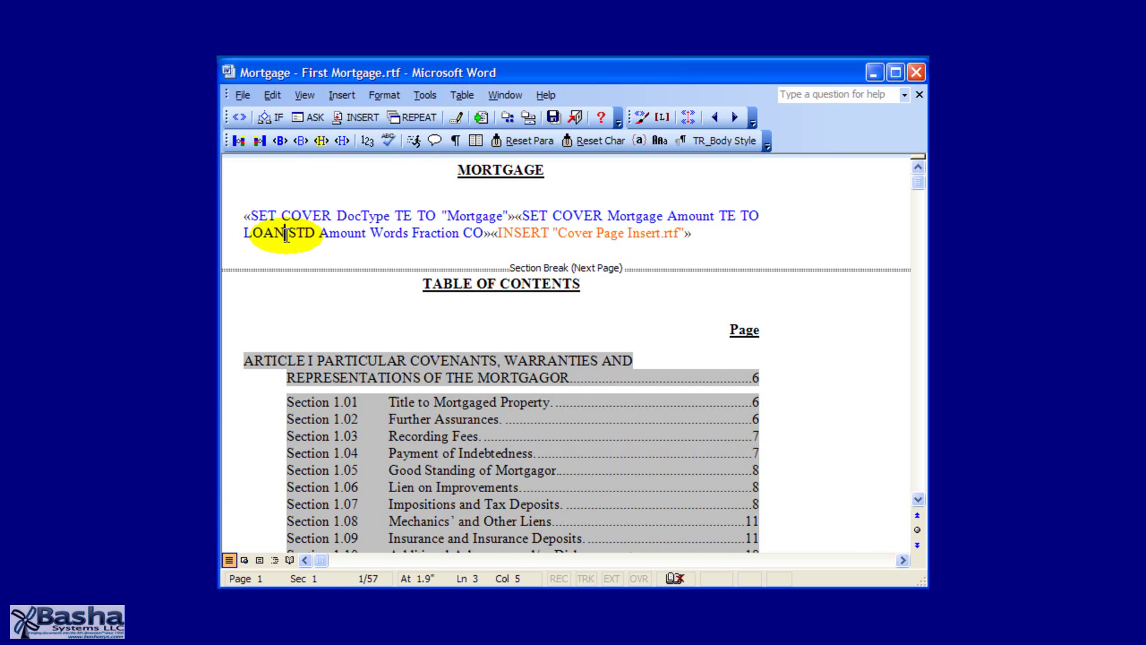
Inspect the script of the BORR AddressLine CO computation in the mortgage's opening paragraph without editing it.
key("Down")
key("Down")
key("Down")
key("Down")
key("Down")
key("Down")
key("Down")
key("Down")
key("Down")
key("Down")
key("Down")
key("Down")
key("Down")
key("Down")
key("Down")
key("Down")
key("Down")
key("Down")
key("Down")
key("Down")
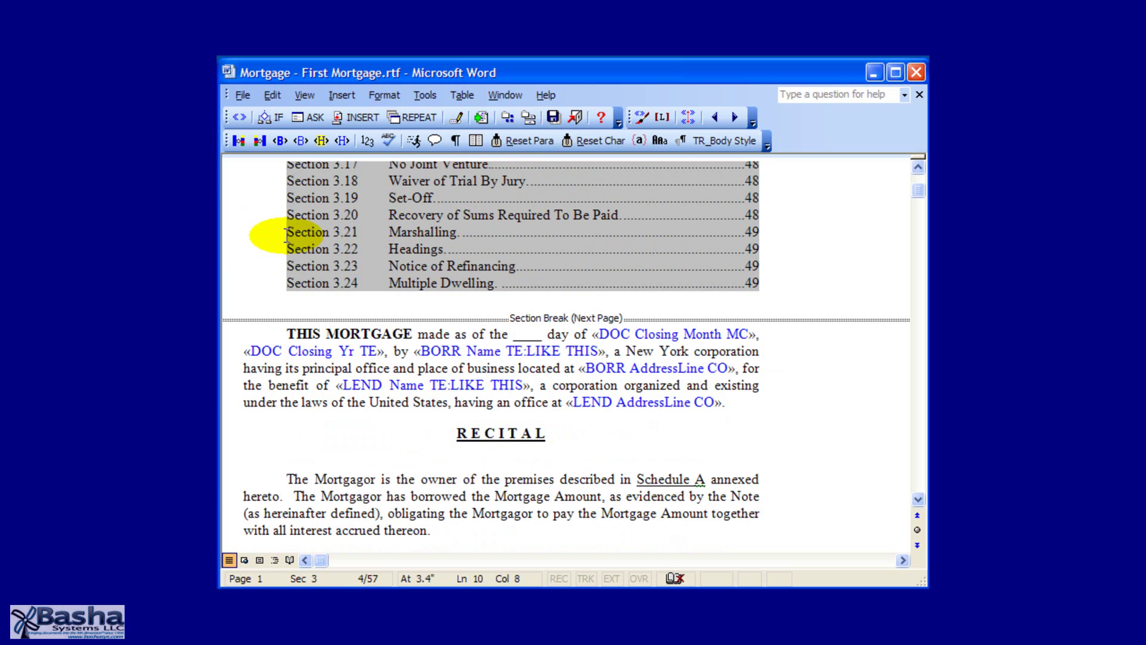
double_click(652, 368)
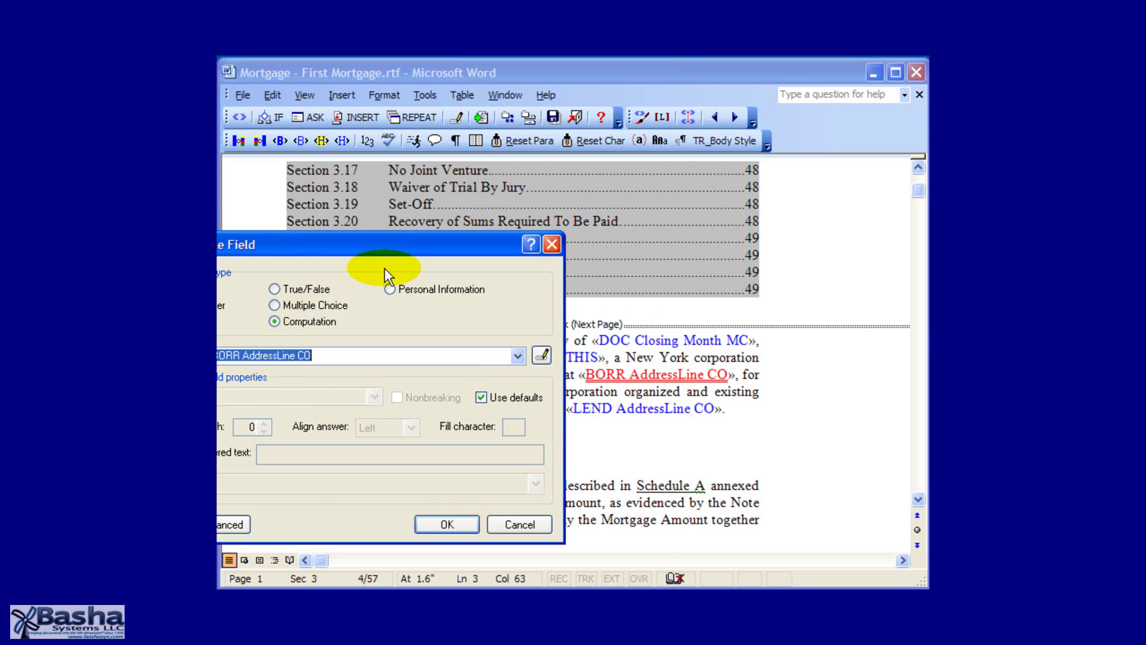
left_click(540, 355)
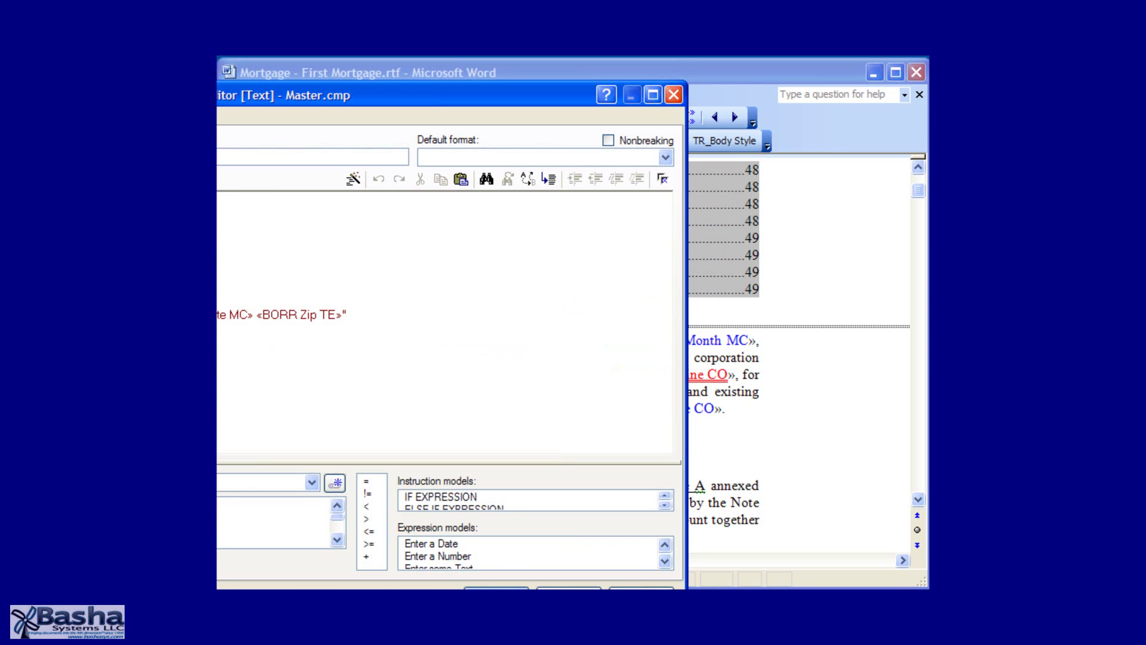
left_click_drag(121, 94, 359, 69)
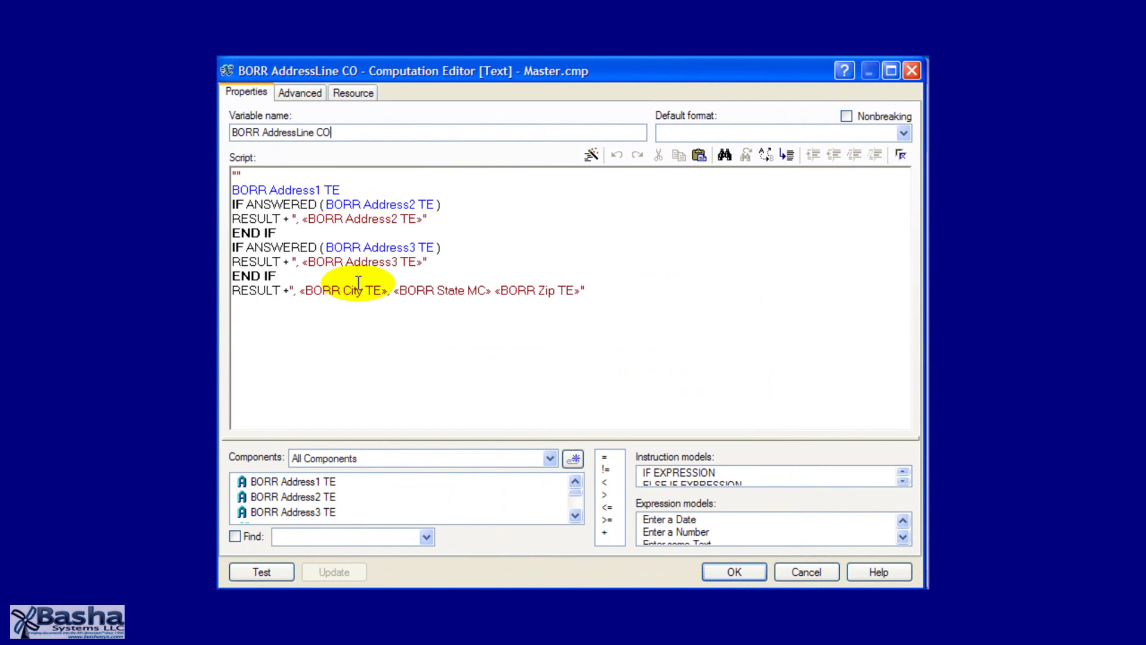
left_click(734, 571)
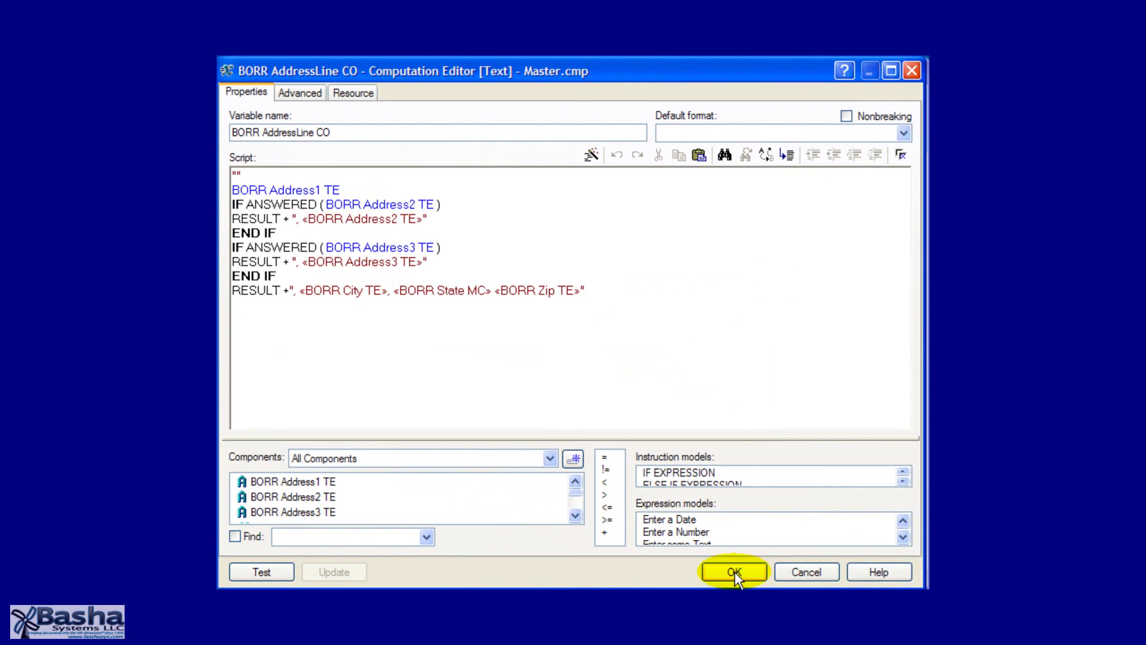
left_click(447, 524)
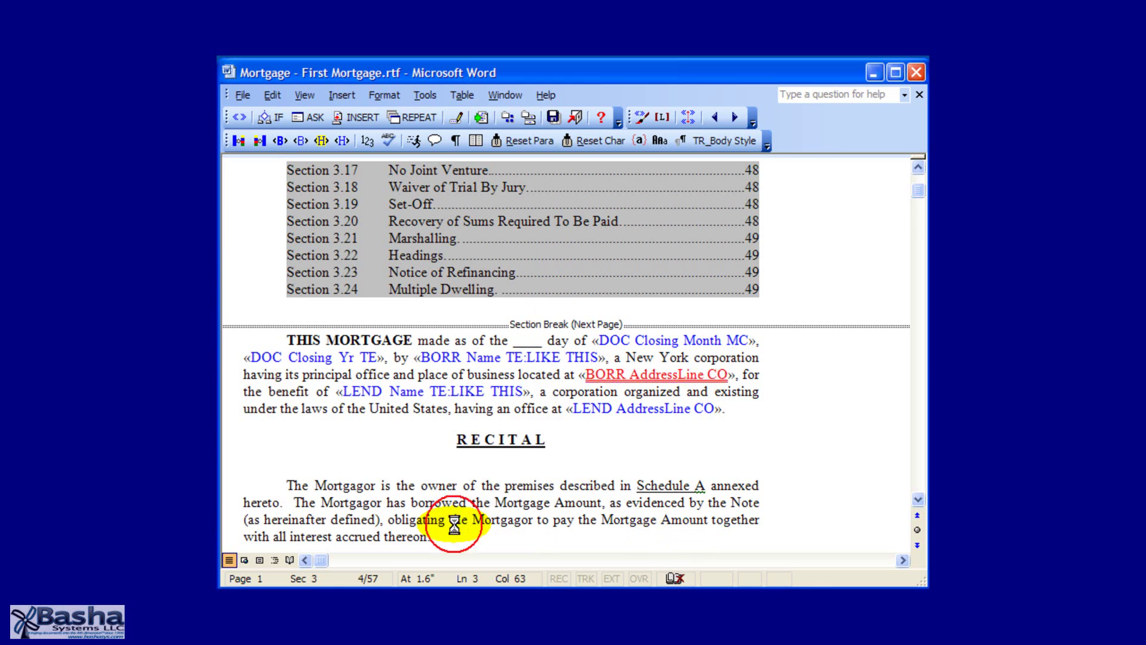
Inspect the LOAN STD Amount Words Fraction CO script in the Mortgage Amount definition and the fncDollarWordsFraction computation it calls.
left_click(456, 495)
scroll(457, 495, "down", 20)
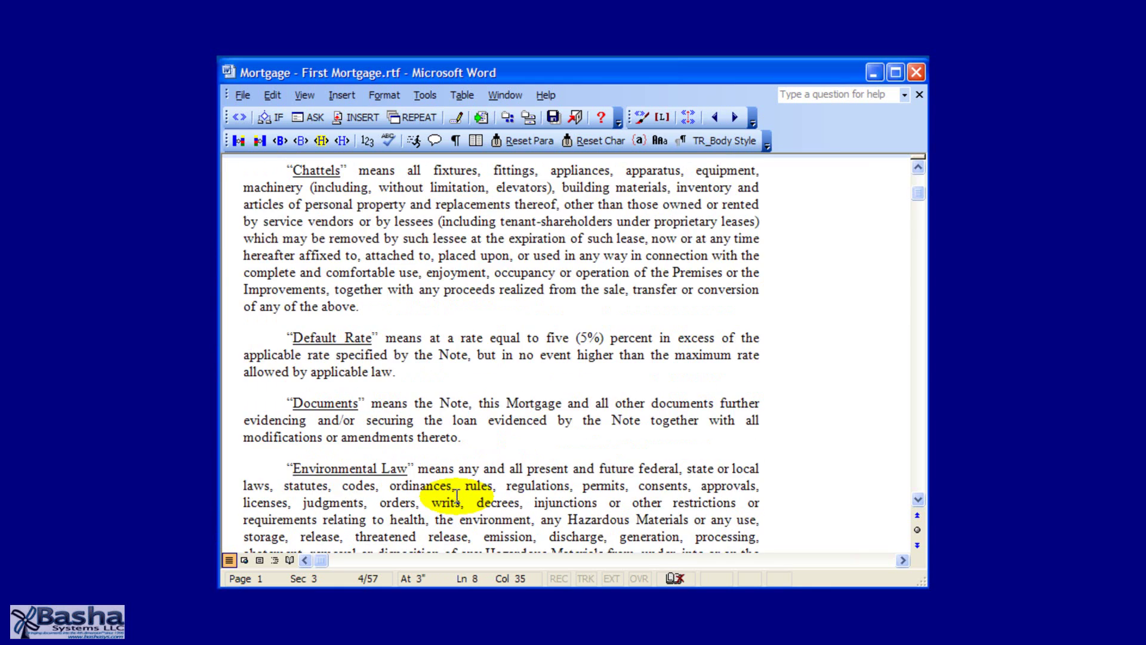
scroll(456, 495, "down", 5)
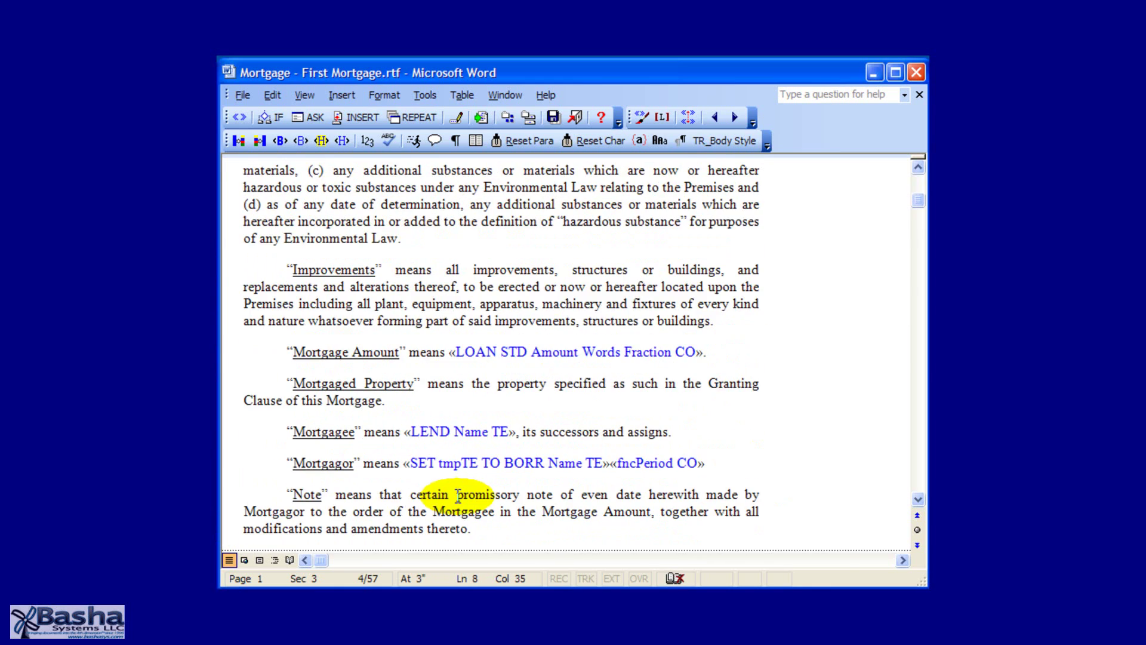
left_click(603, 352)
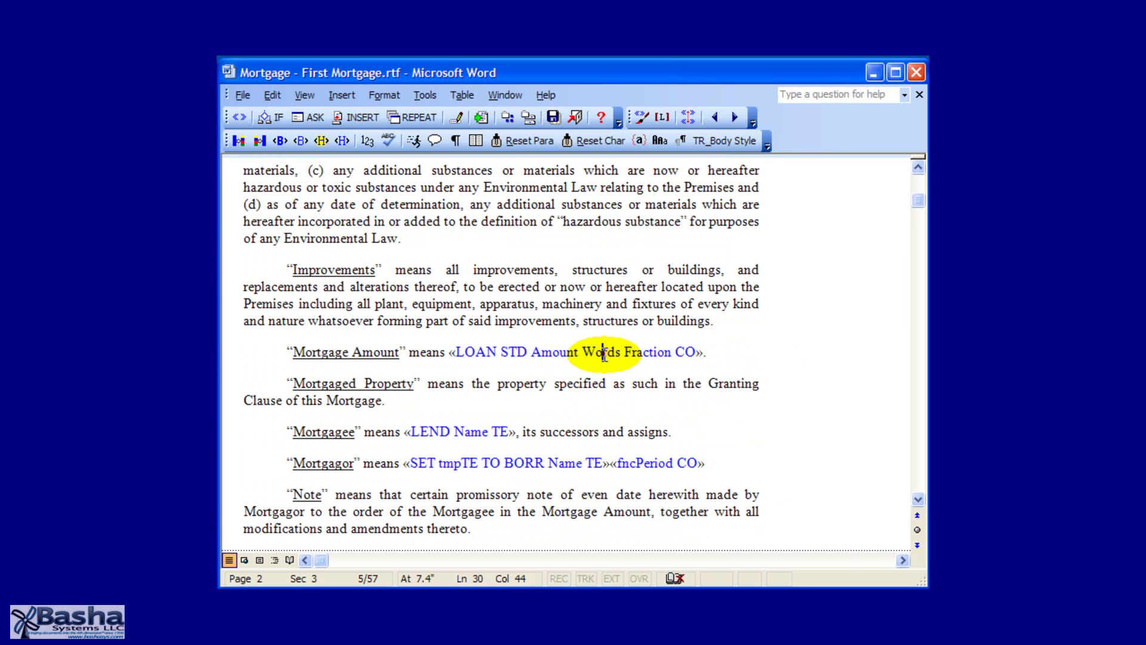
double_click(569, 352)
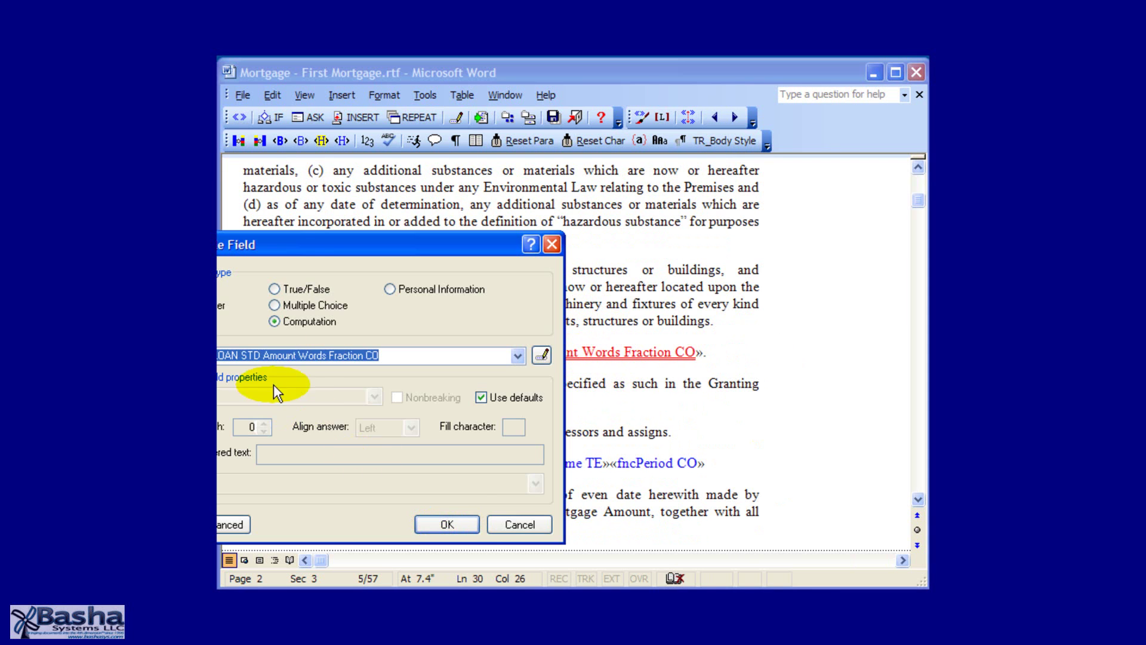
left_click_drag(290, 248, 435, 244)
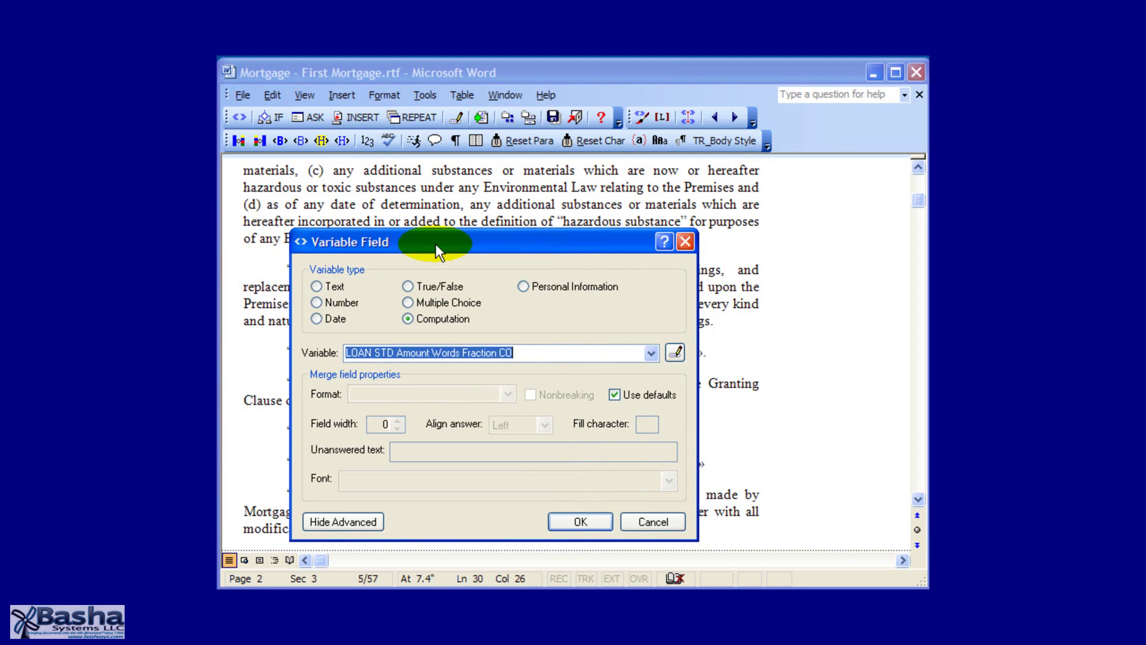
left_click(675, 352)
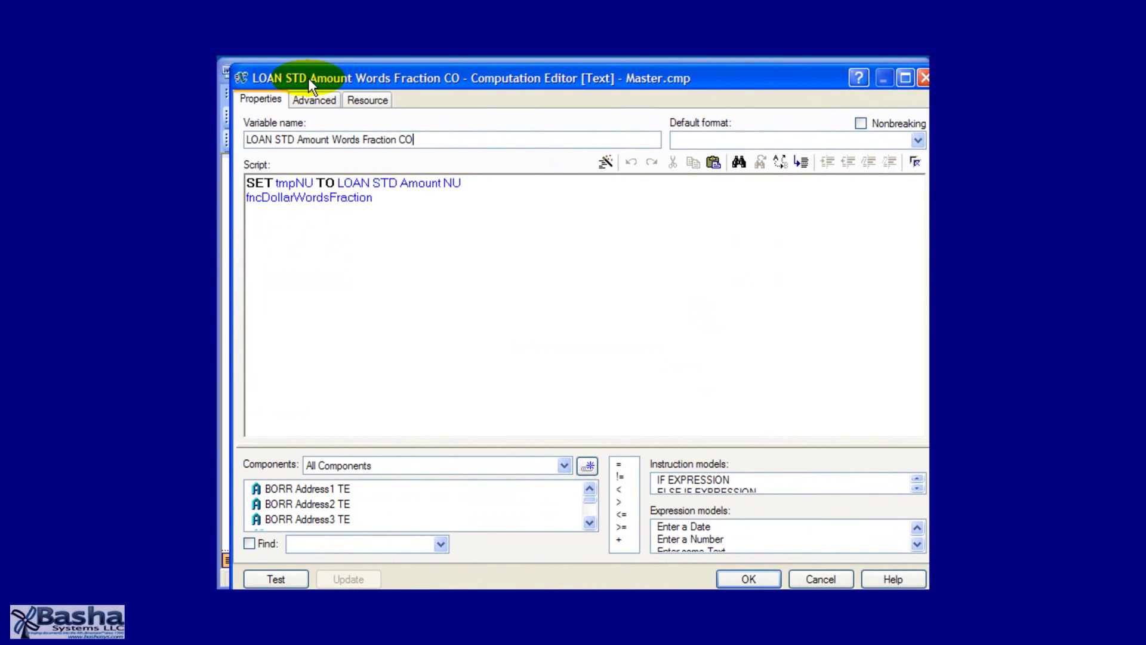
double_click(342, 202)
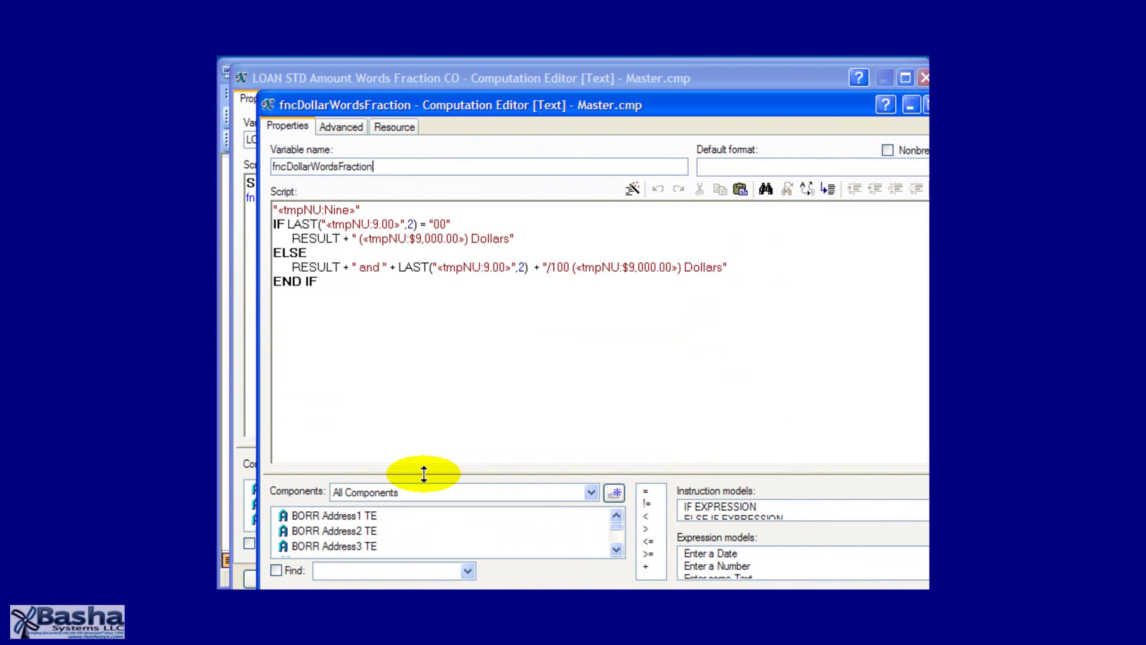
left_click_drag(433, 96, 421, 86)
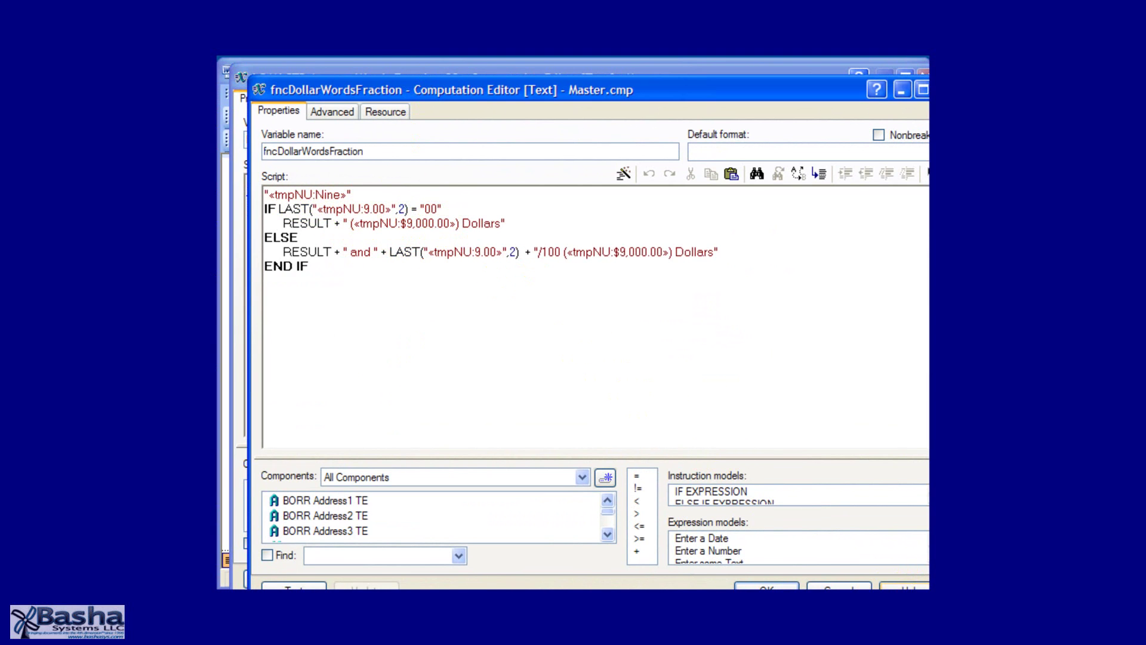
left_click(767, 586)
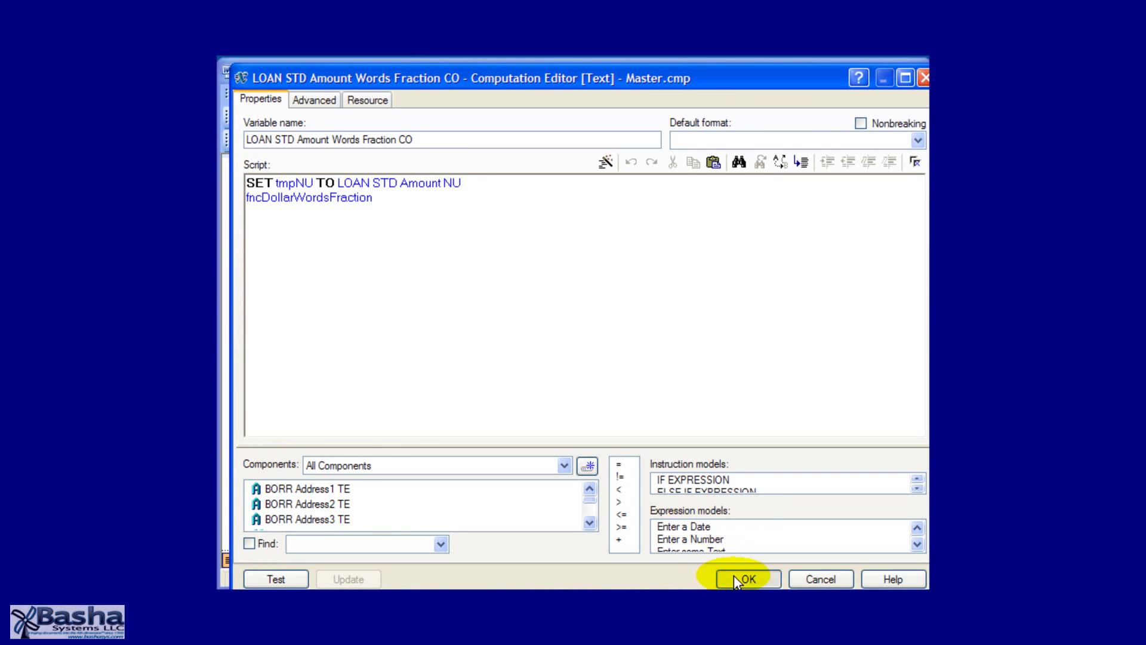
left_click(733, 575)
left_click(583, 521)
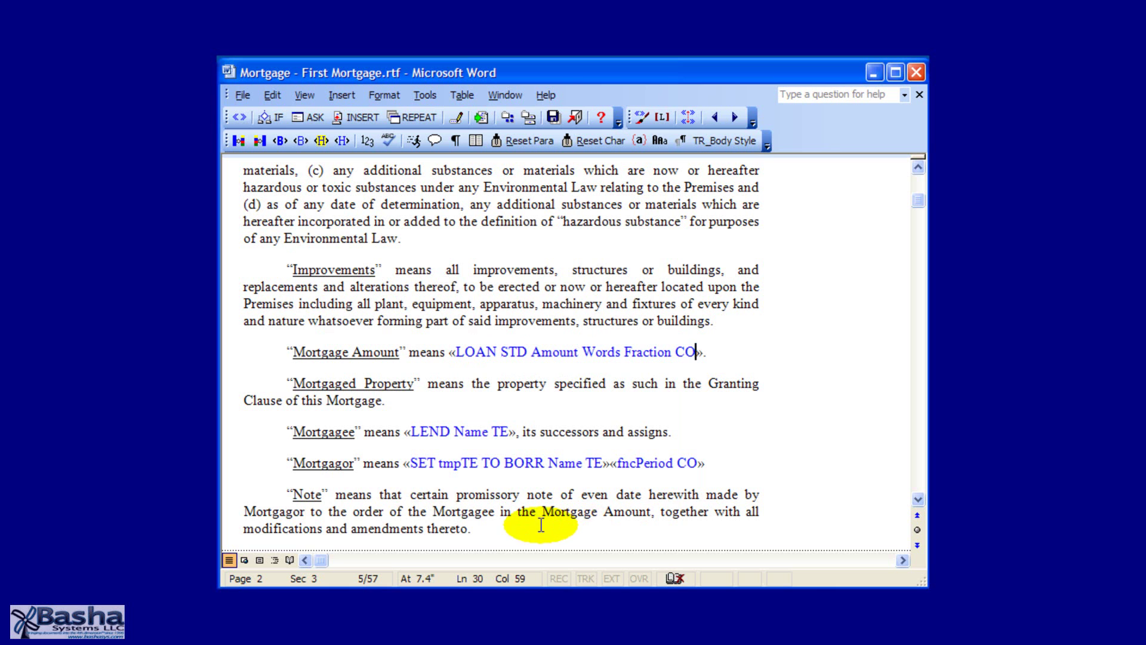
Inspect the script of the fncPeriod CO computation in the Mortgagor definition without editing it.
left_click(479, 461)
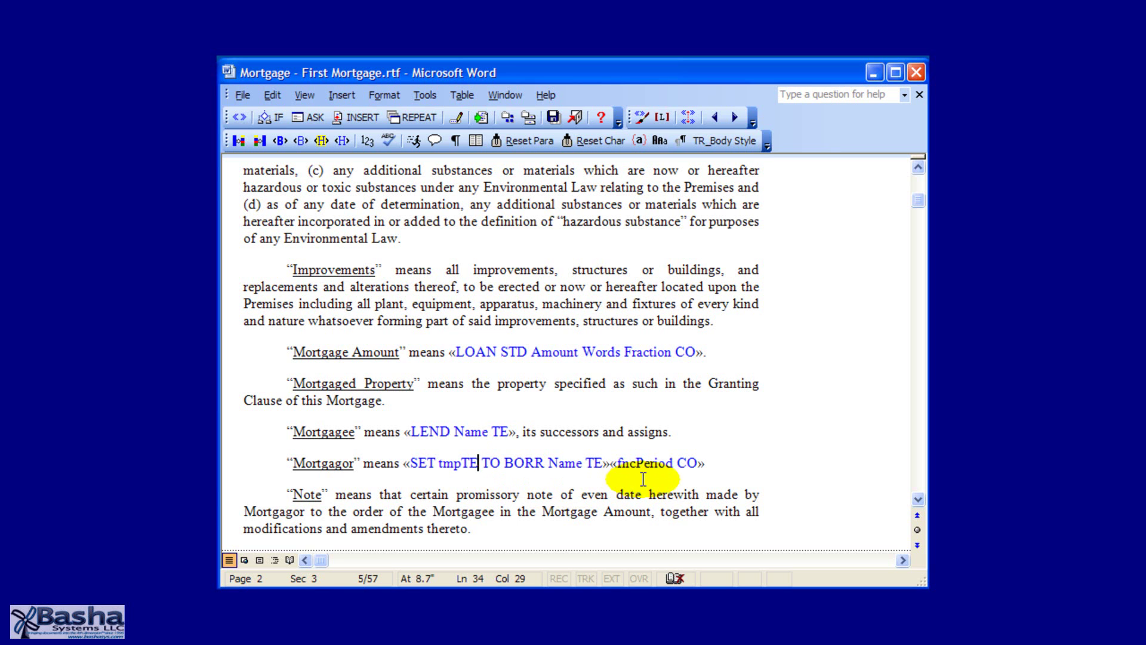
left_click(658, 463)
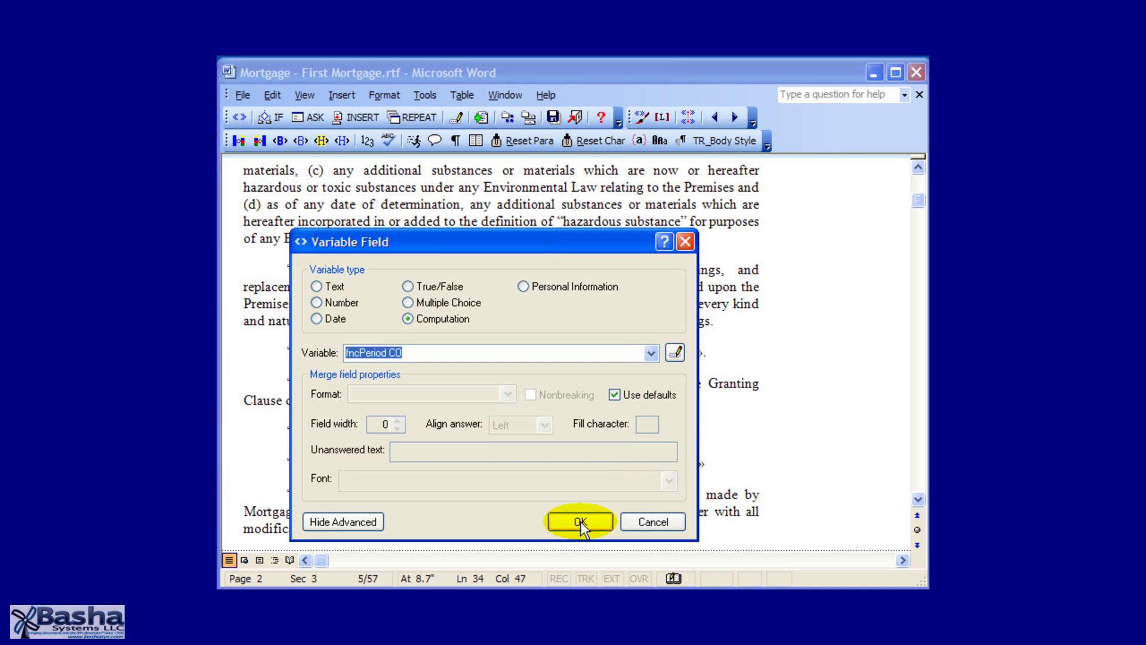
left_click(681, 349)
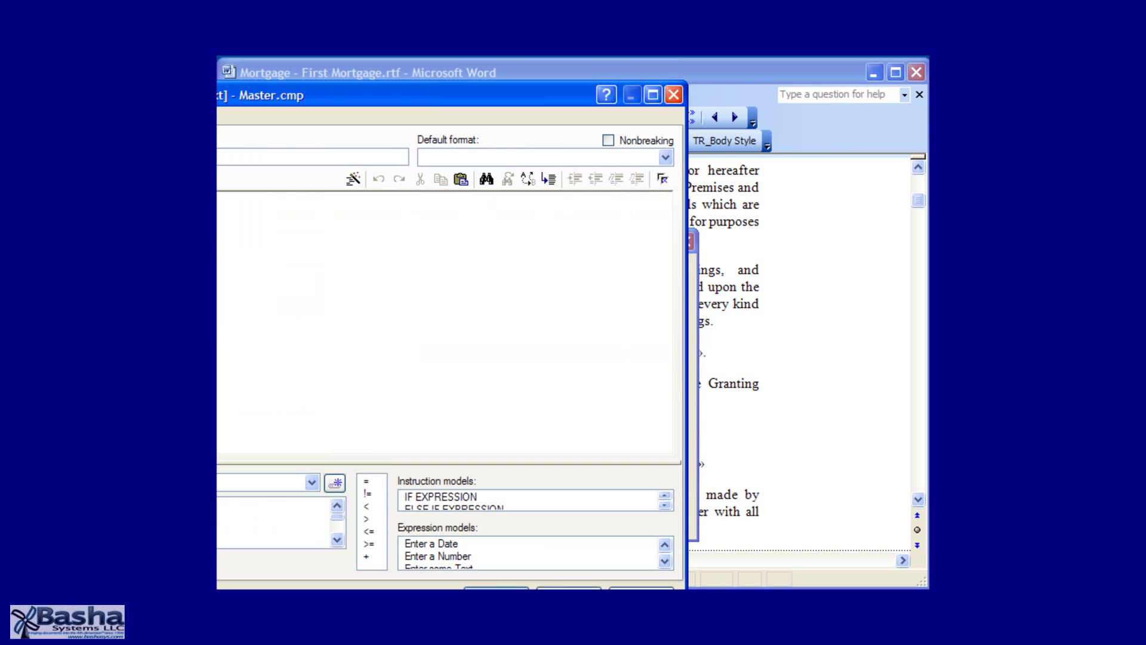
left_click_drag(110, 93, 375, 77)
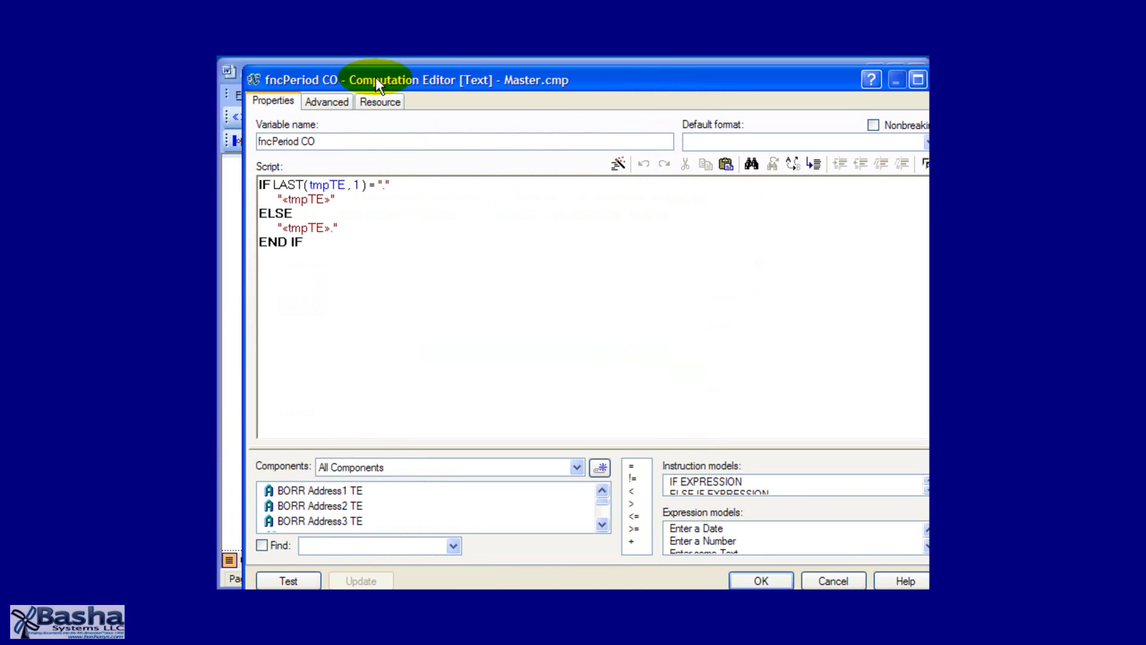
left_click(753, 579)
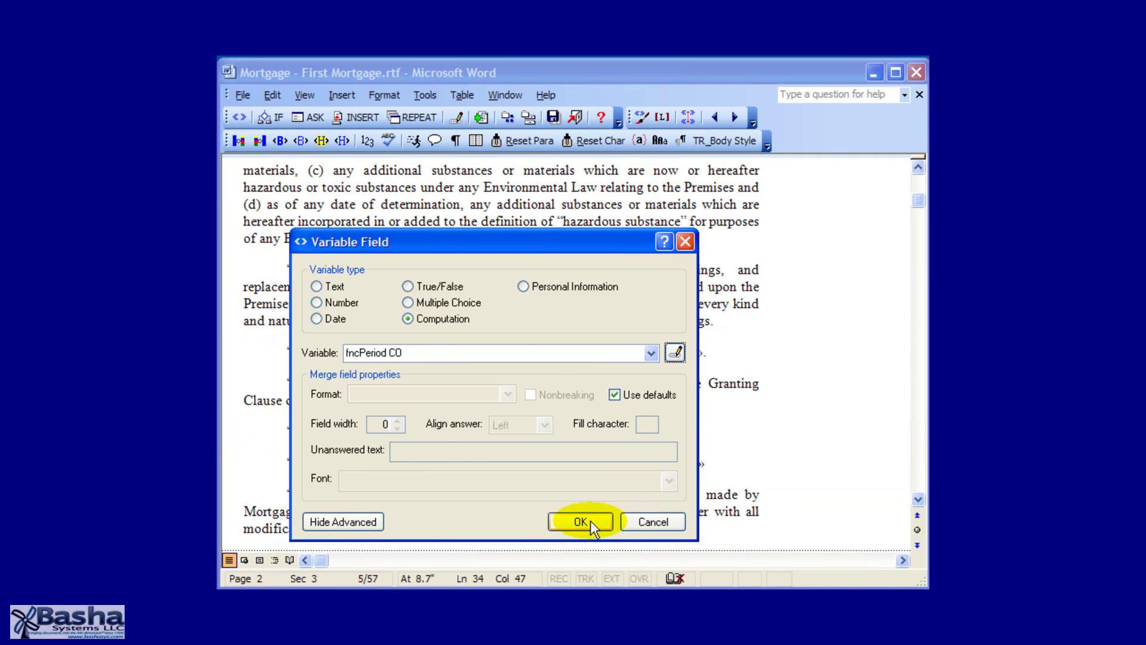
left_click(589, 520)
Look through the mortgage from the Granting Clause to the conditional Insurance Proceeds "Restoration" alternative, examining the ELSE and ELSE IF markup.
scroll(585, 510, "down", 20)
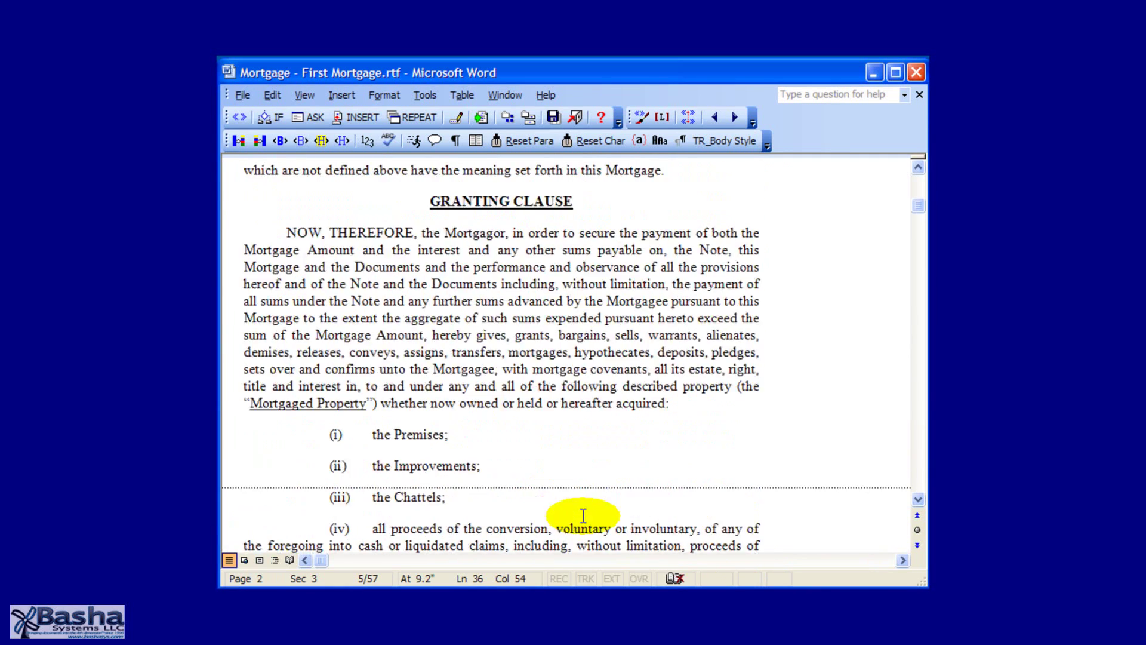
scroll(582, 516, "down", 20)
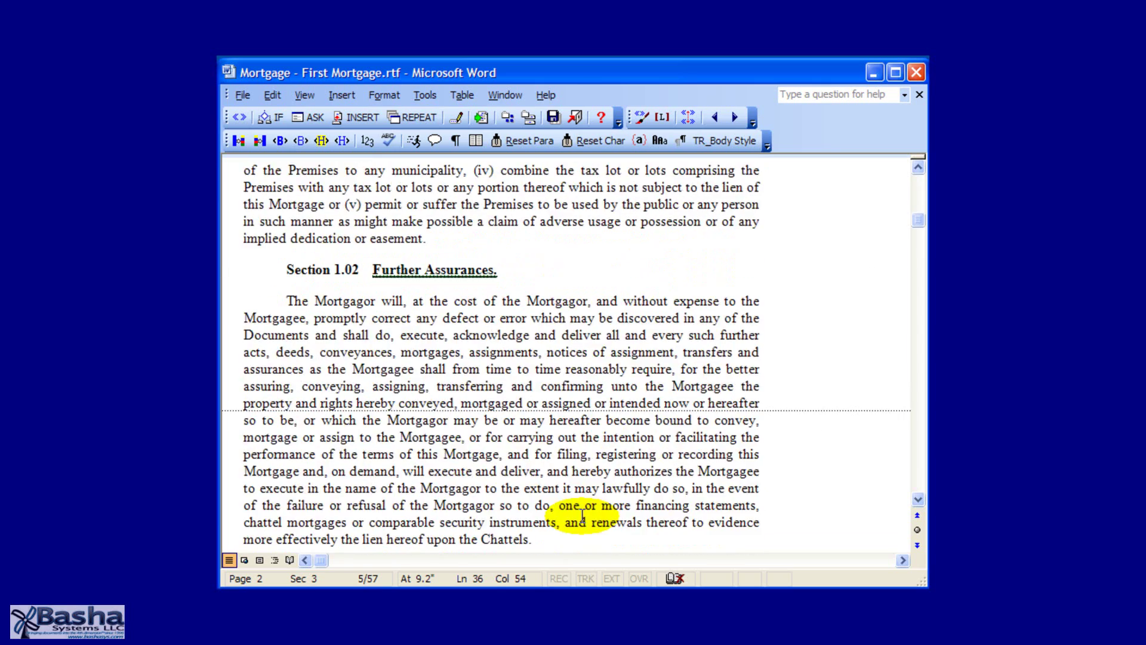
scroll(583, 516, "down", 20)
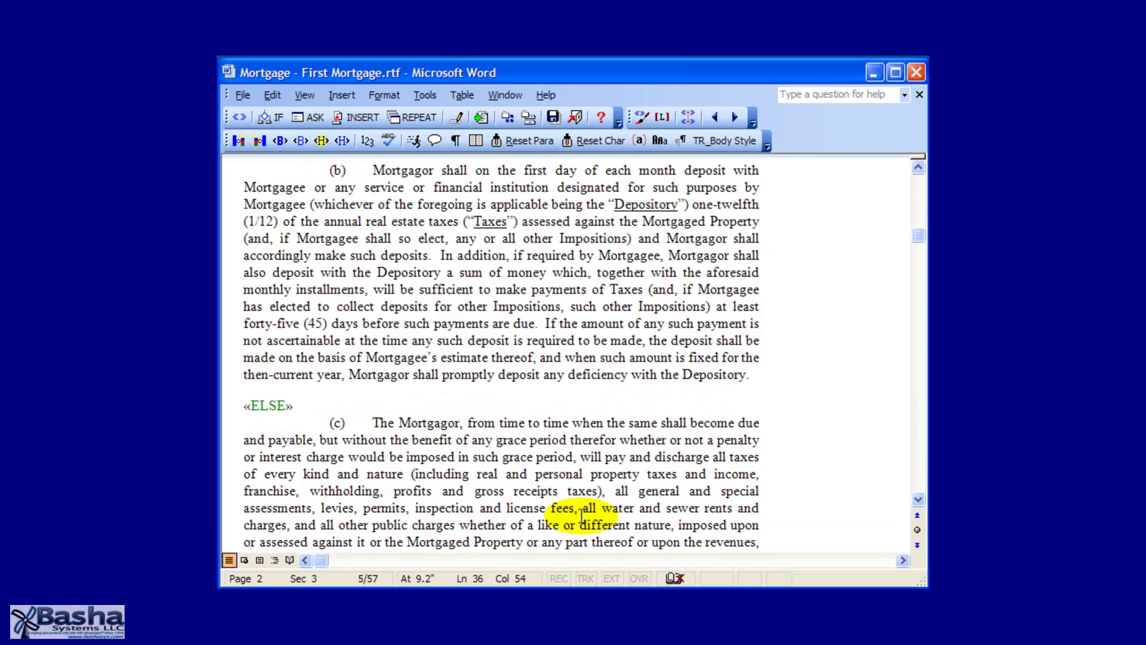
scroll(561, 550, "down", 8)
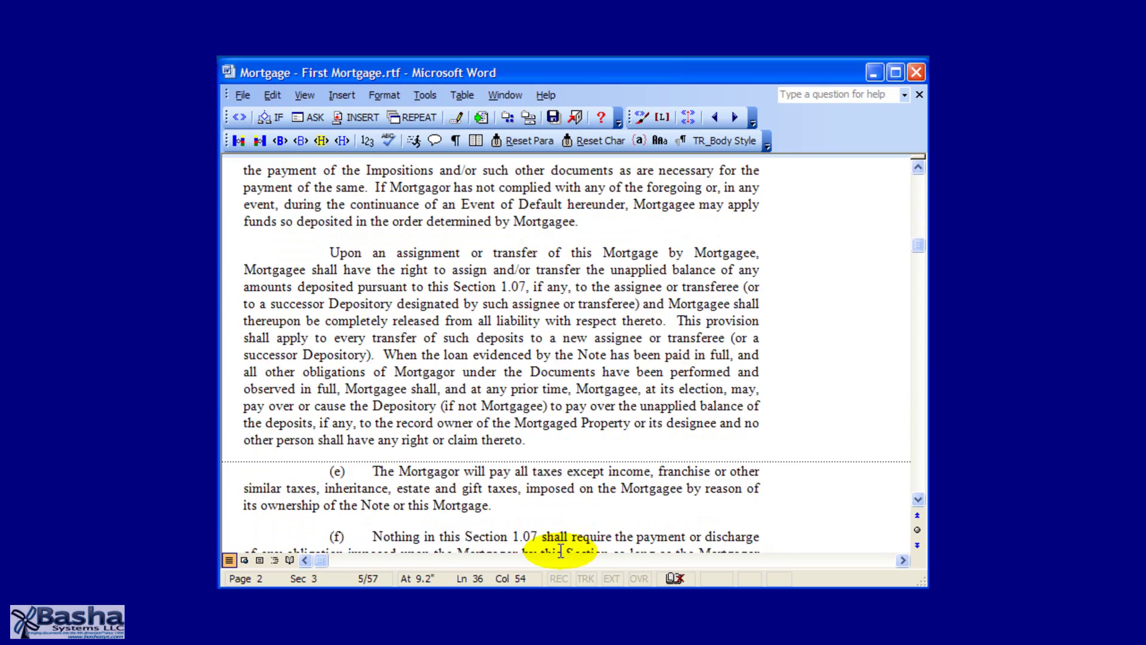
scroll(561, 550, "down", 20)
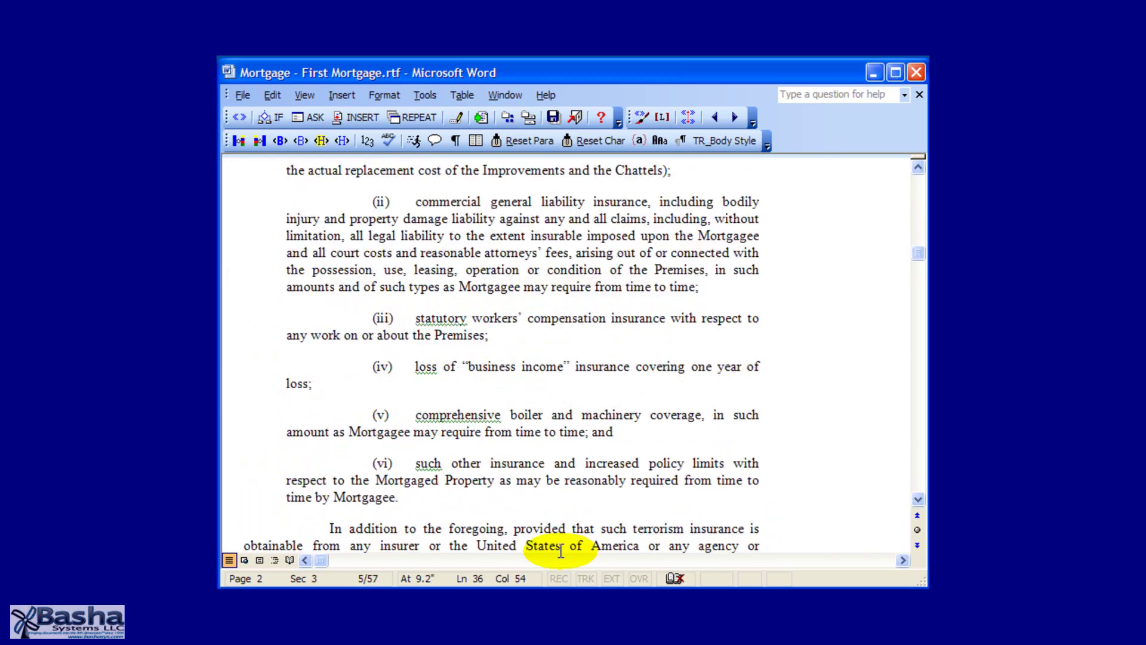
scroll(561, 551, "down", 20)
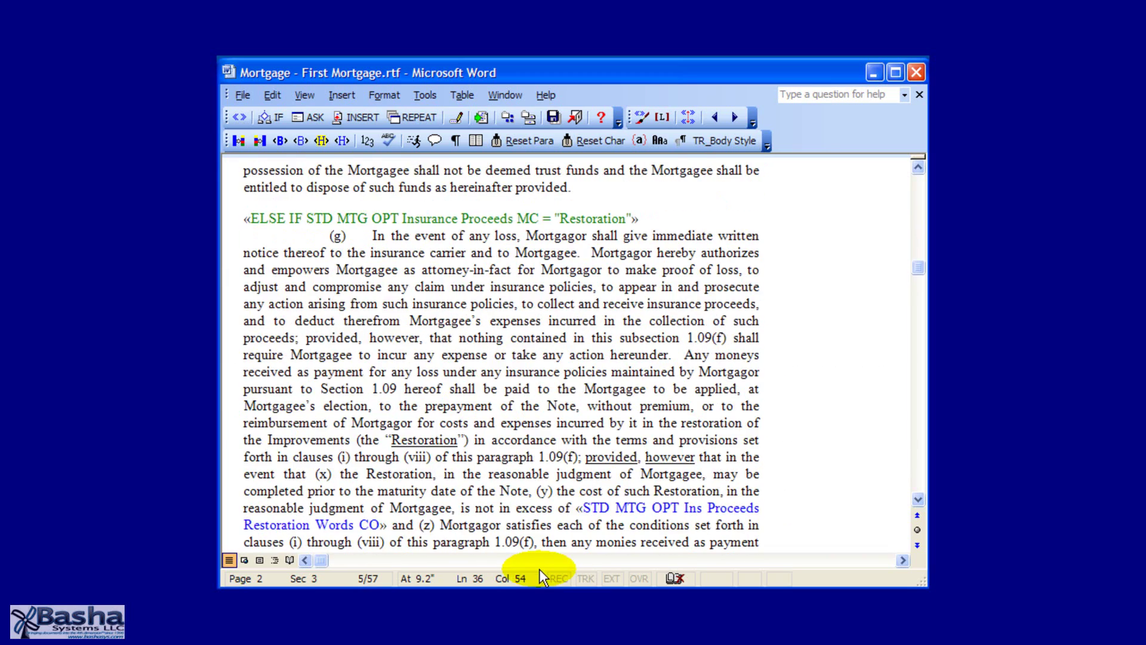
Inspect the script of the STD MTG OPT Ins Proceeds Restoration Words CO computation in the mortgage's Restoration clause without editing it.
scroll(539, 570, "down", 6)
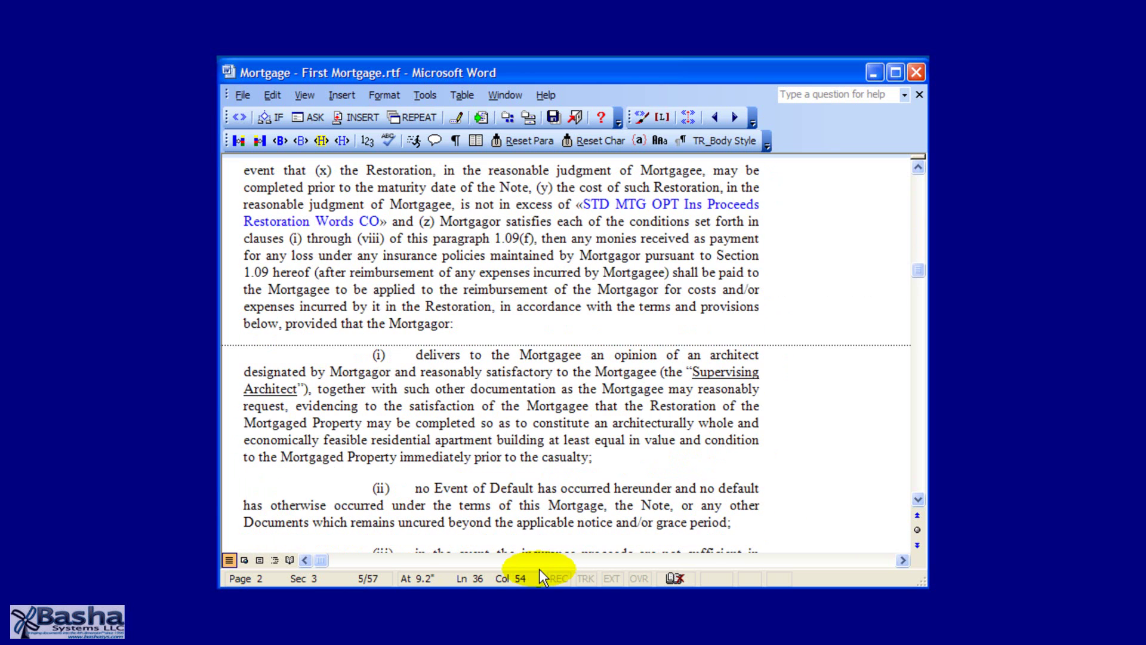
left_click(670, 203)
double_click(671, 204)
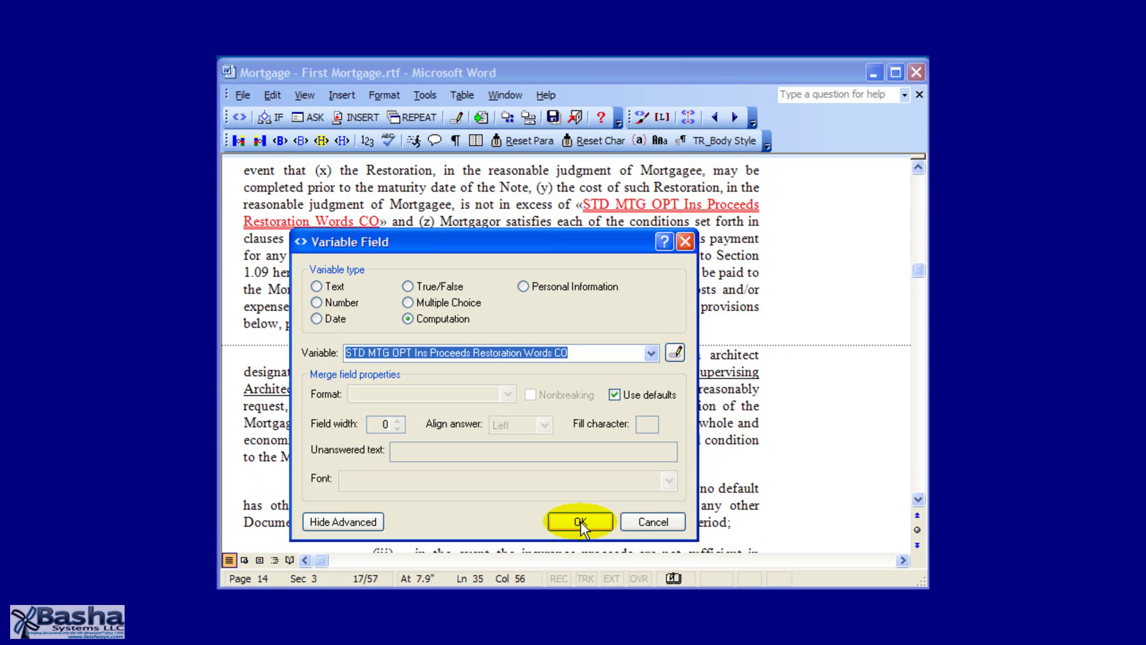
left_click(679, 350)
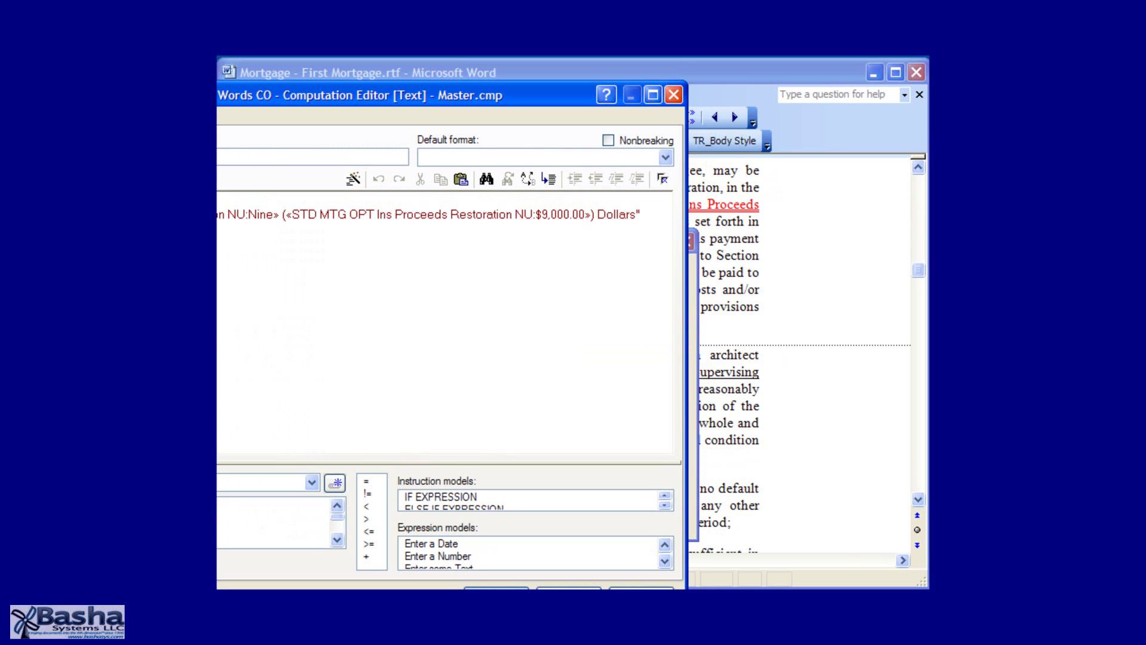
left_click_drag(80, 95, 325, 91)
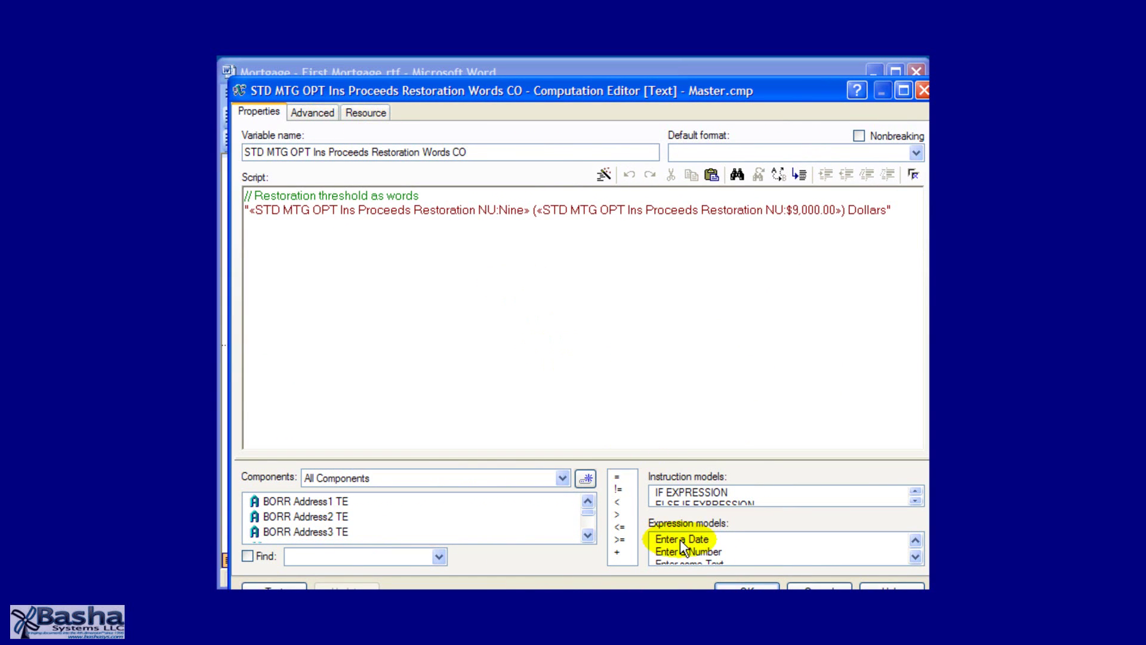
left_click(746, 588)
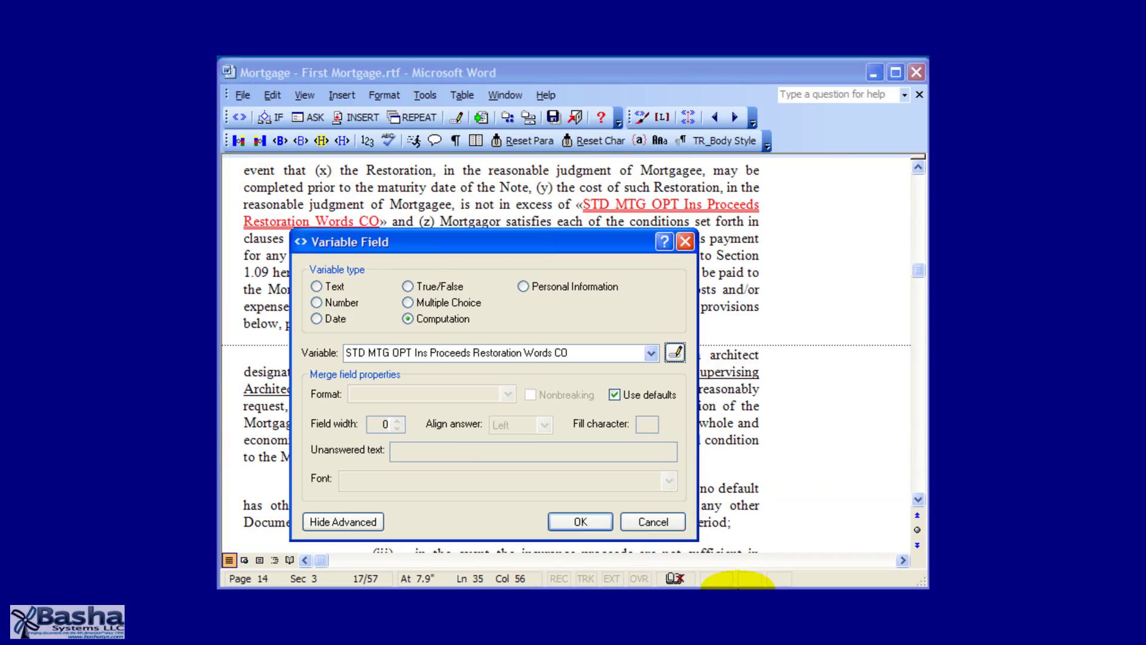
left_click(578, 521)
Look through the rest of the mortgage from the Restoration conditions to the signature and acknowledgment blocks, examining the variable fields in the text.
scroll(601, 486, "down", 10)
scroll(555, 451, "down", 20)
scroll(555, 451, "down", 20)
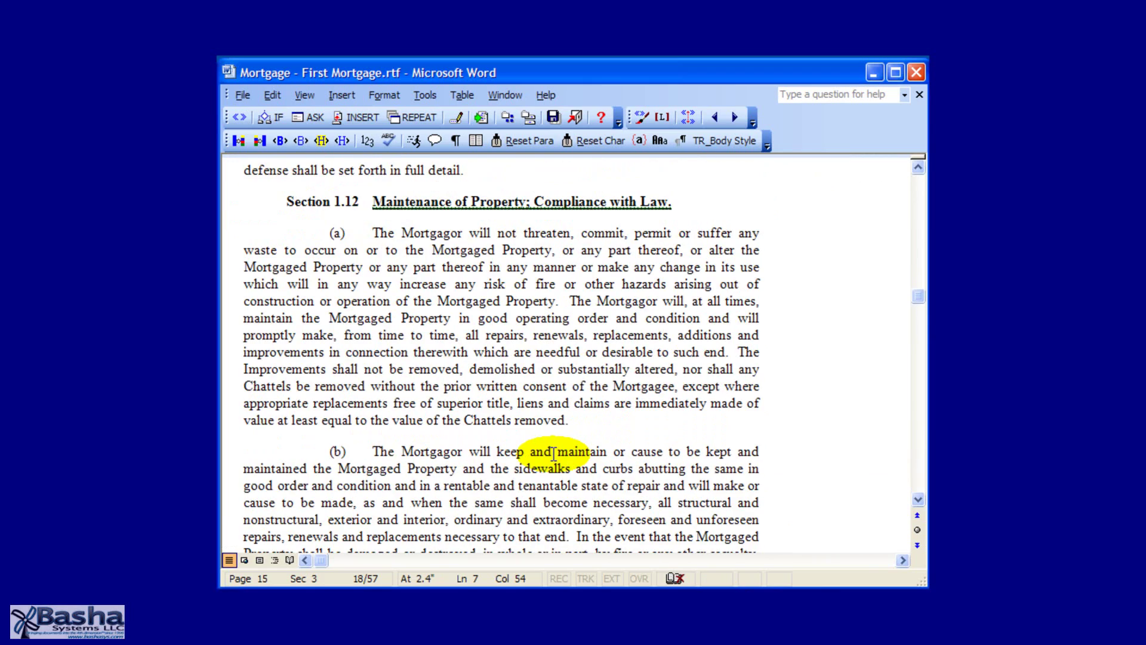
scroll(554, 453, "down", 20)
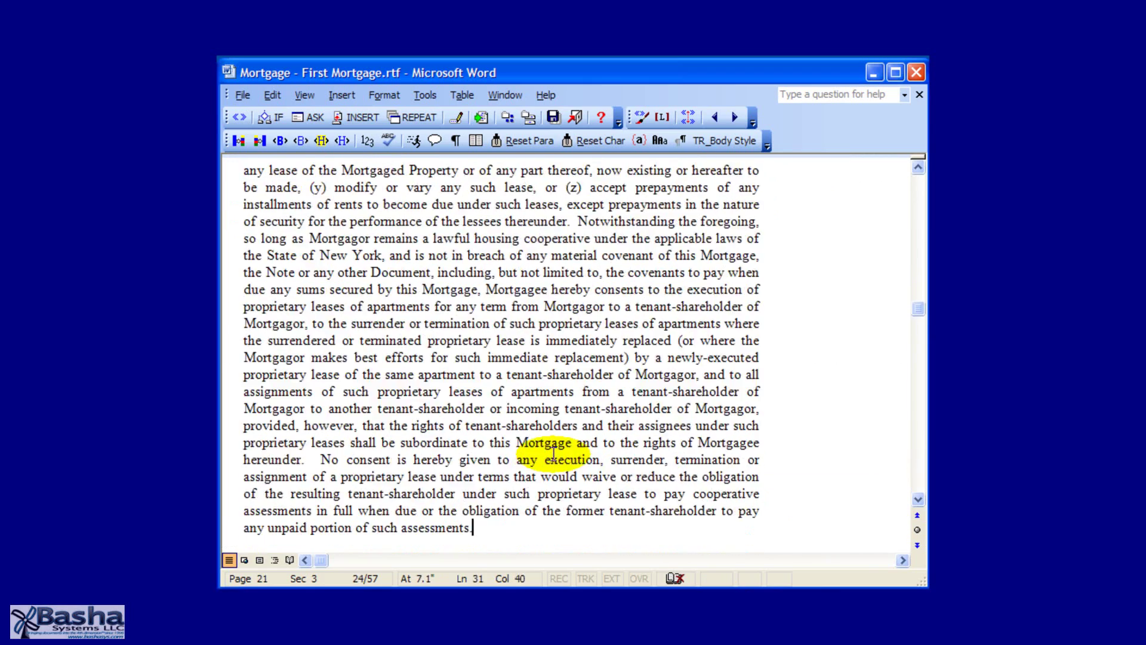
key("Page_Down")
key("Page_Down")
key("Page_Down")
key("Page_Down")
key("Page_Down")
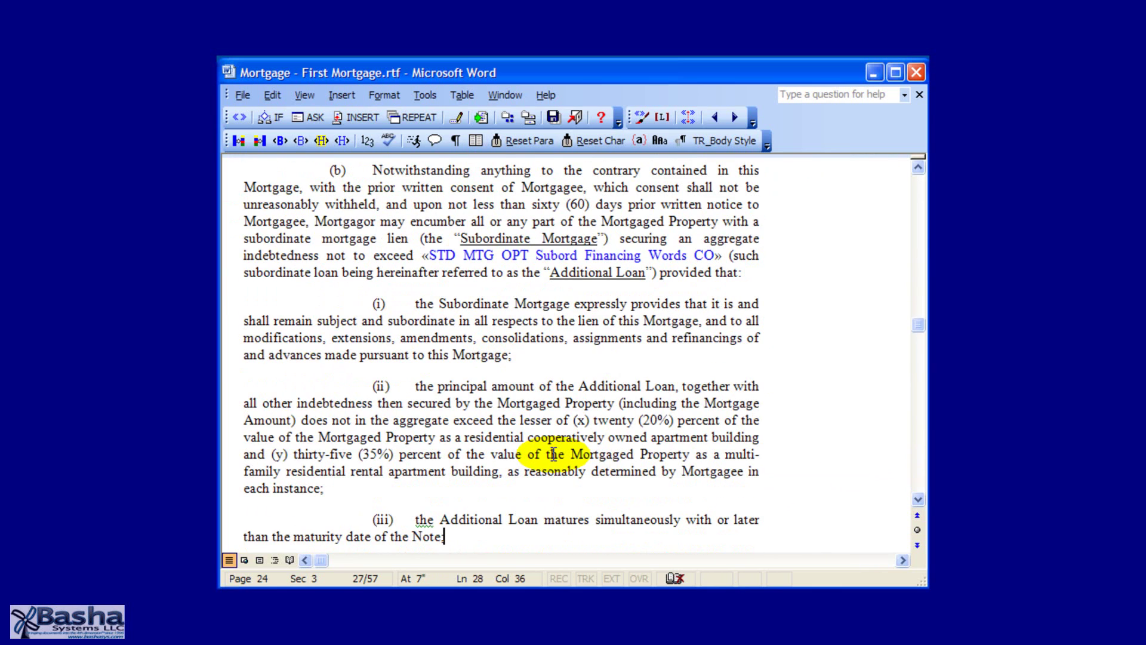
key("Page_Down")
key("Page_Down")
key("Page_Down")
key("Page_Down")
key("Page_Down")
key("Page_Down")
key("Page_Down")
key("Page_Down")
key("Page_Down")
key("Page_Down")
key("Page_Down")
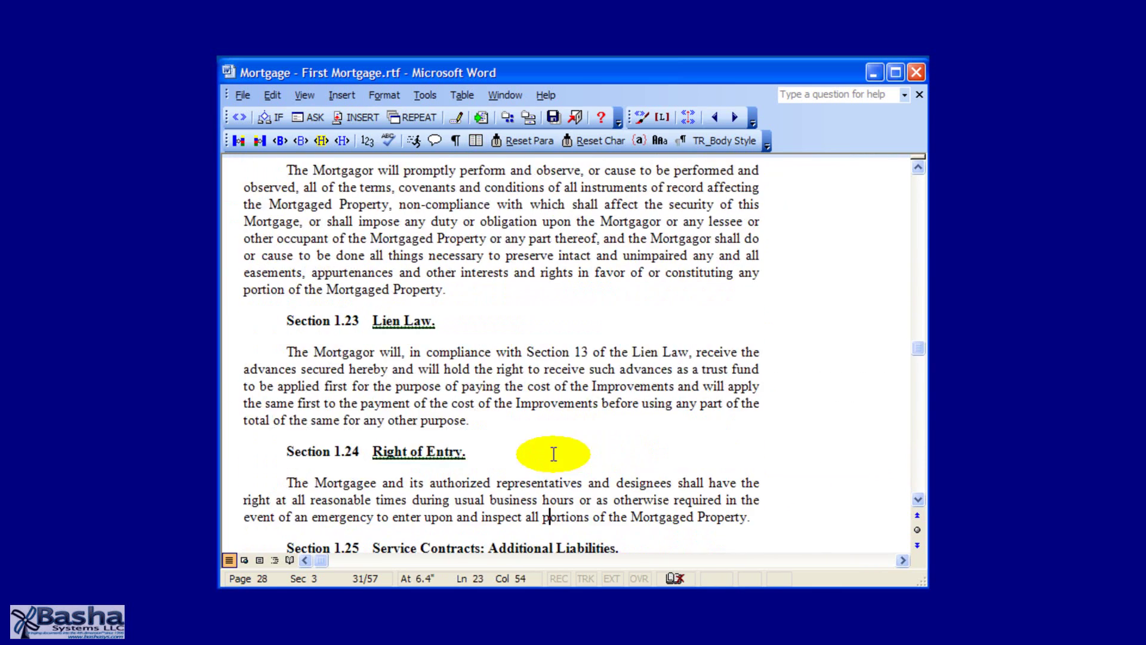
key("Page_Down")
key("Page_Down")
key("Page_Down")
key("Page_Down")
key("Page_Down")
key("Page_Down")
key("ctrl+End")
key("Page_Up")
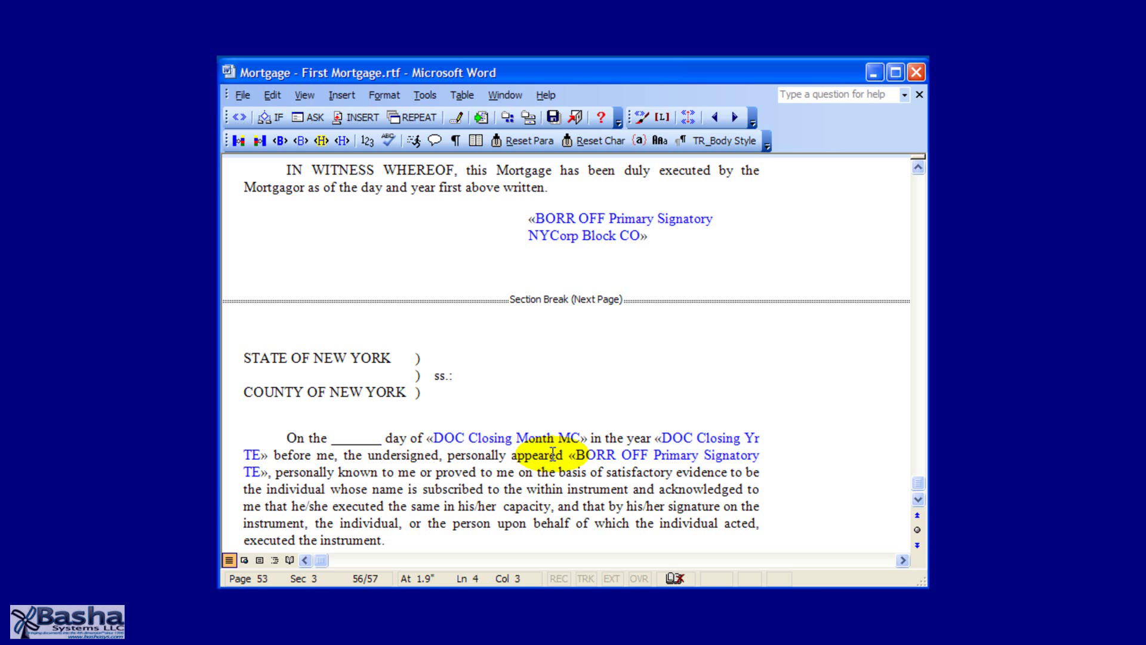
Inspect the script of the BORR OFF Primary Signatory NYCorp Block CO computation in the mortgage's signature block without editing it.
double_click(585, 219)
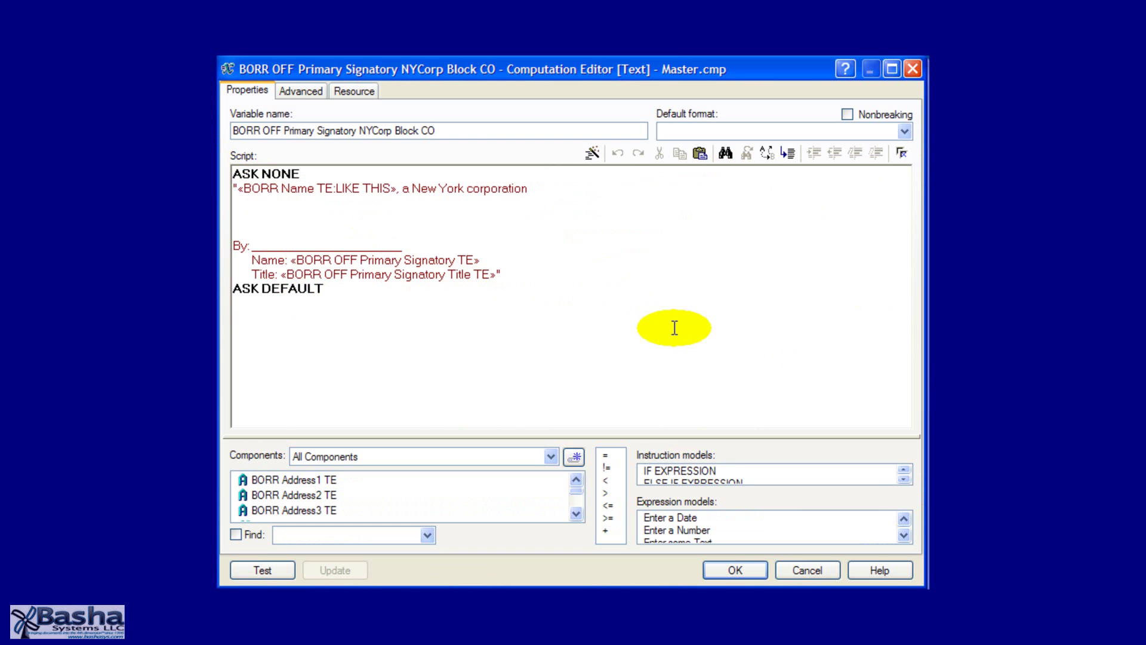
left_click(724, 574)
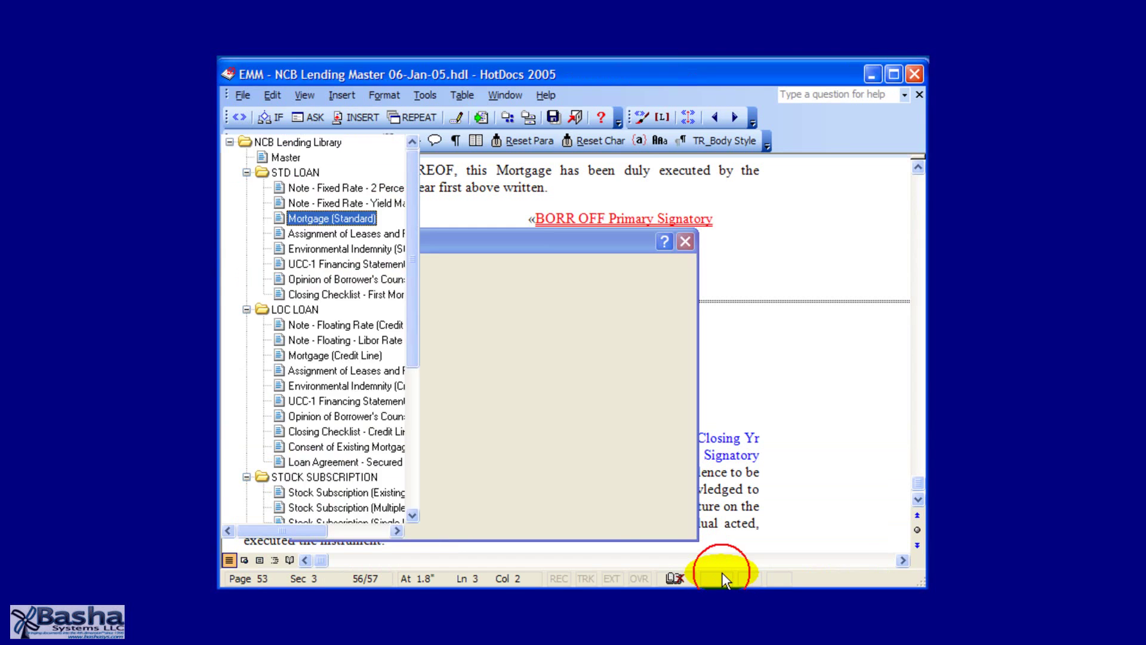
left_click(579, 520)
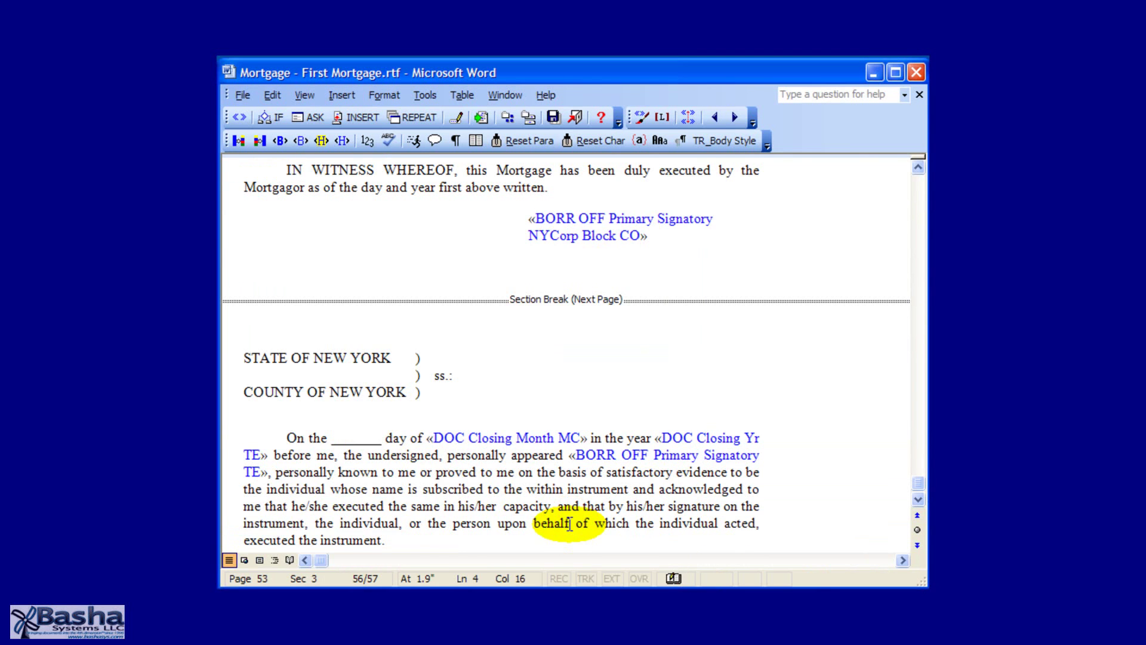
scroll(546, 453, "up", 1)
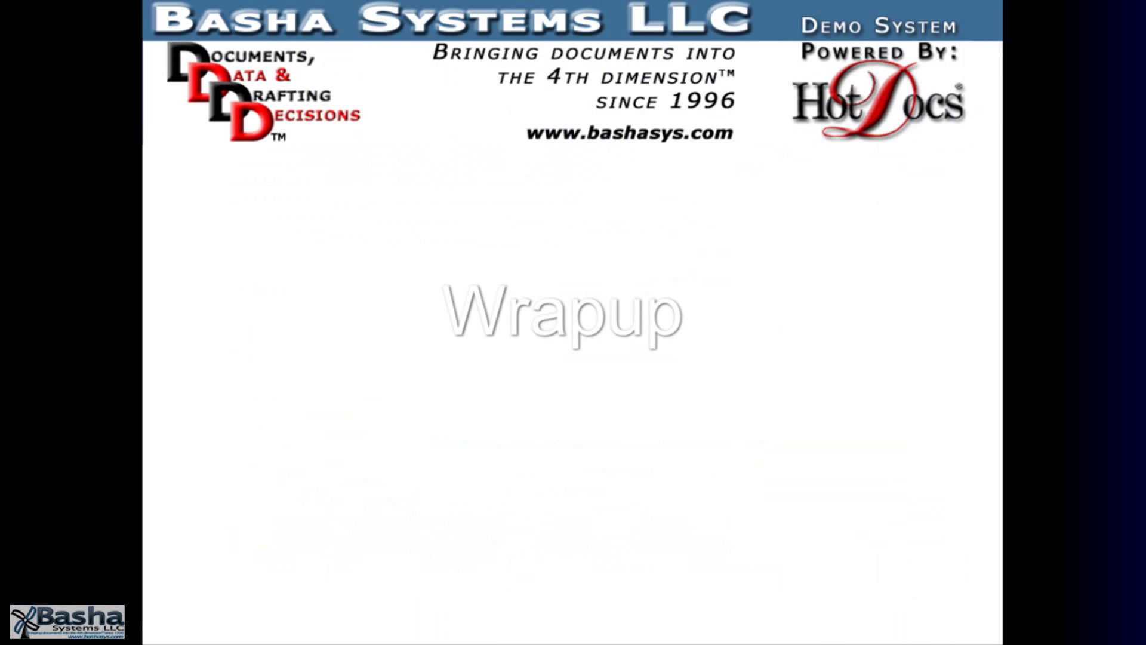